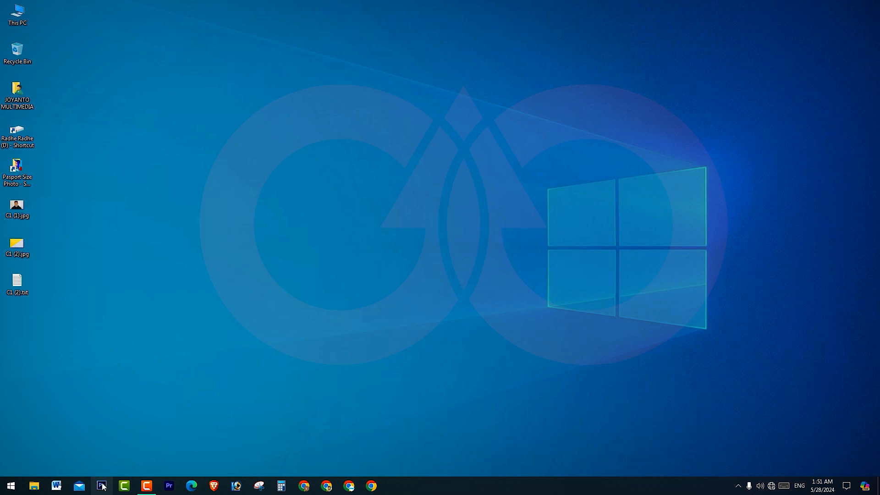
Launch Photoshop and refresh the desktop
{"action": "left_click", "coordinate": [101, 486]}
{"action": "right_click", "coordinate": [493, 163]}
{"action": "left_click", "coordinate": [504, 183]}
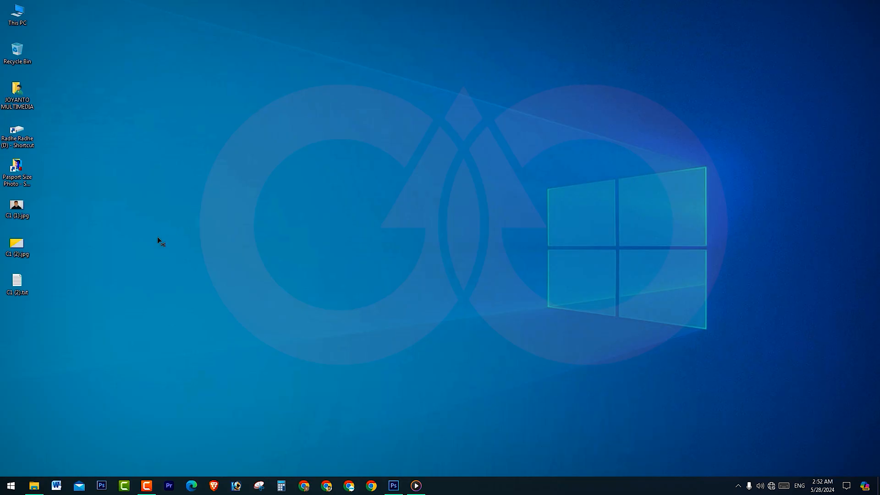
Open the C1 (2).txt lesson outline in Notepad, maximize it and enlarge the text to 220%
{"action": "double_click", "coordinate": [17, 283]}
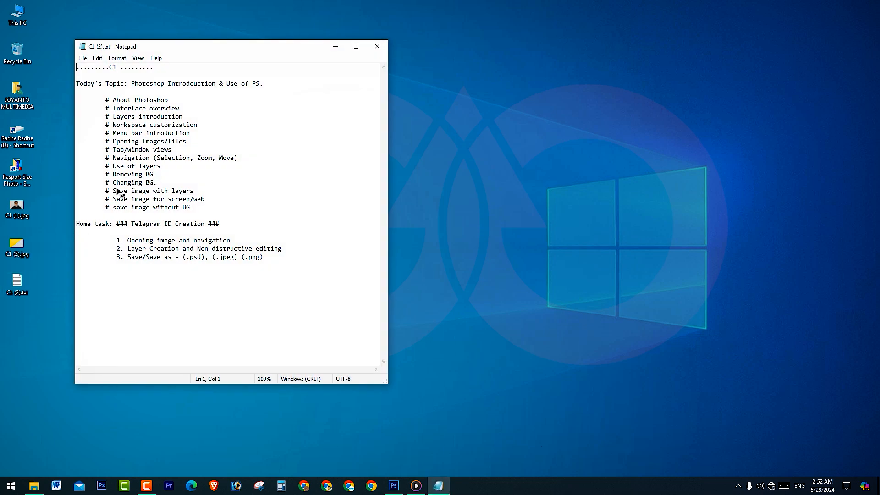
{"action": "double_click", "coordinate": [188, 46]}
{"action": "scroll", "coordinate": [141, 114], "scroll_direction": "up", "scroll_amount": 12, "text": "ctrl"}
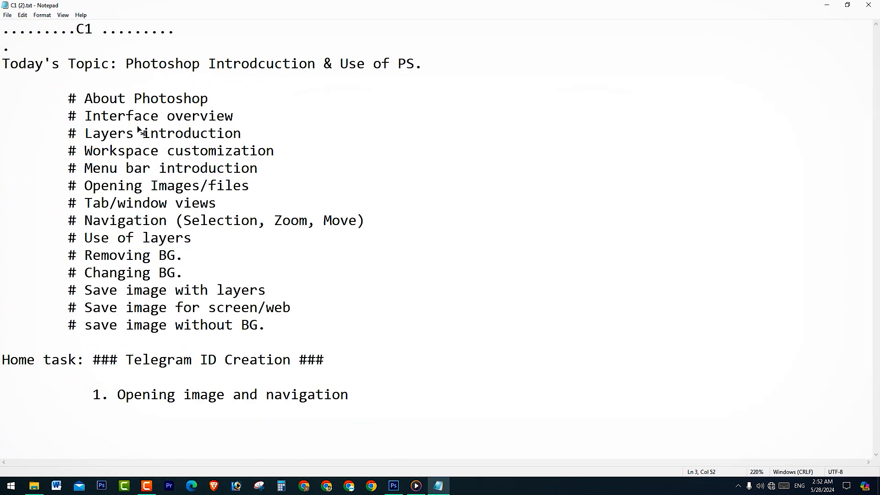
Go through the lesson outline topic by topic, highlighting each line from About Photoshop down to save image without BG
{"action": "left_click_drag", "start_coordinate": [93, 96], "coordinate": [225, 88]}
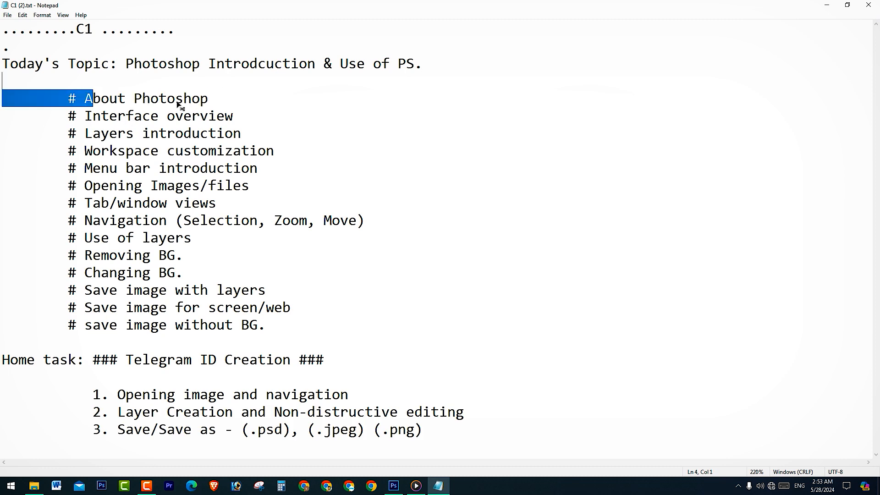
{"action": "left_click", "coordinate": [132, 112]}
{"action": "left_click_drag", "start_coordinate": [85, 117], "coordinate": [262, 118]}
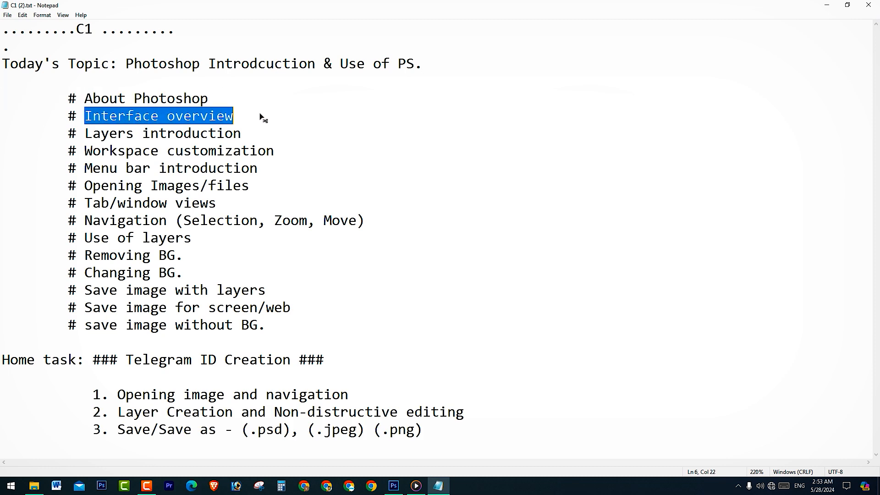
{"action": "left_click", "coordinate": [84, 134]}
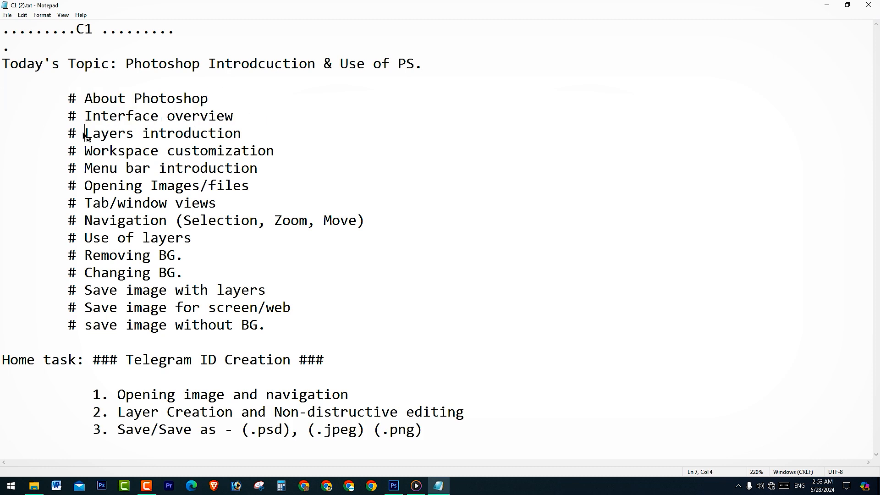
{"action": "left_click_drag", "start_coordinate": [85, 136], "coordinate": [242, 135]}
{"action": "left_click", "coordinate": [96, 153]}
{"action": "left_click_drag", "start_coordinate": [96, 153], "coordinate": [282, 157]}
{"action": "left_click_drag", "start_coordinate": [84, 183], "coordinate": [228, 177]}
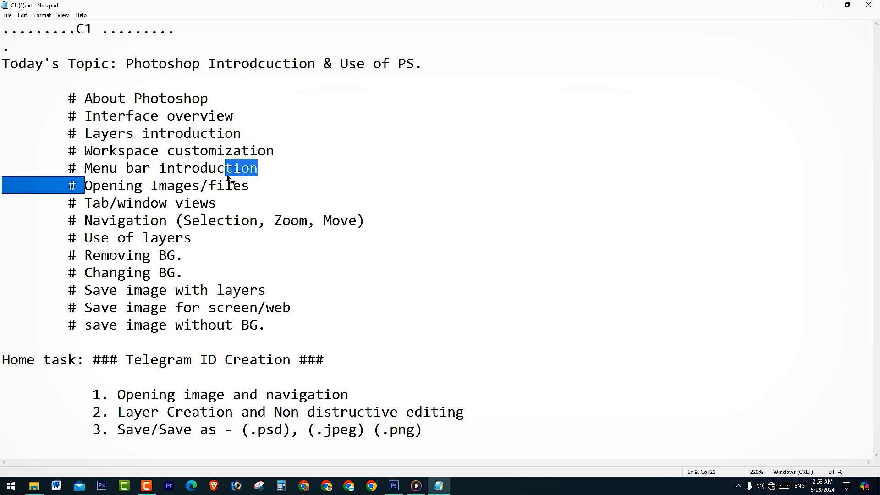
{"action": "left_click_drag", "start_coordinate": [91, 188], "coordinate": [233, 188]}
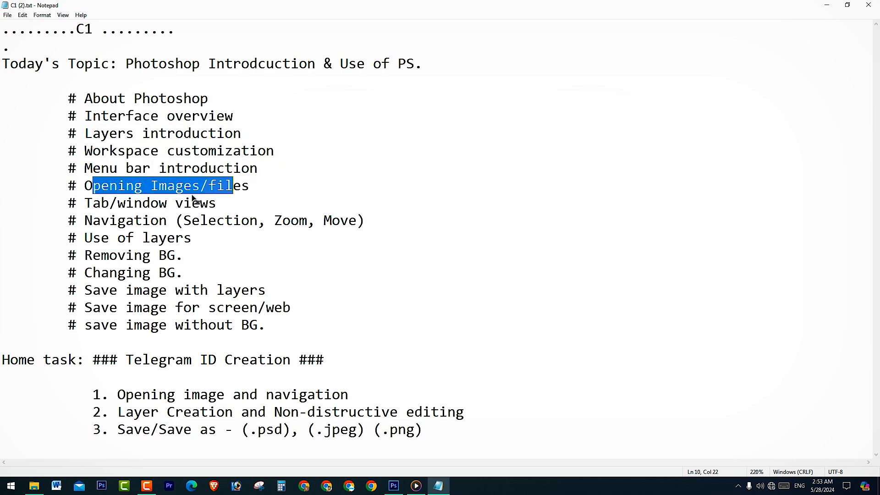
{"action": "left_click_drag", "start_coordinate": [84, 204], "coordinate": [217, 204]}
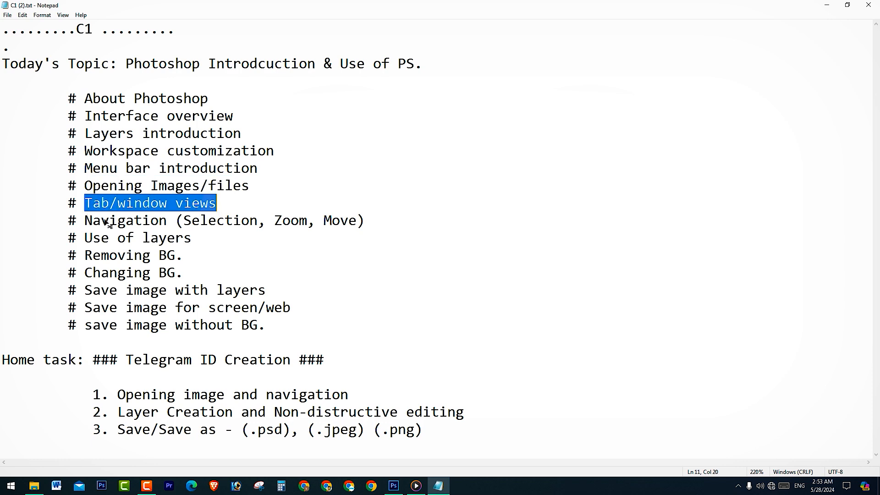
{"action": "left_click_drag", "start_coordinate": [85, 224], "coordinate": [364, 223]}
{"action": "left_click_drag", "start_coordinate": [86, 238], "coordinate": [195, 243]}
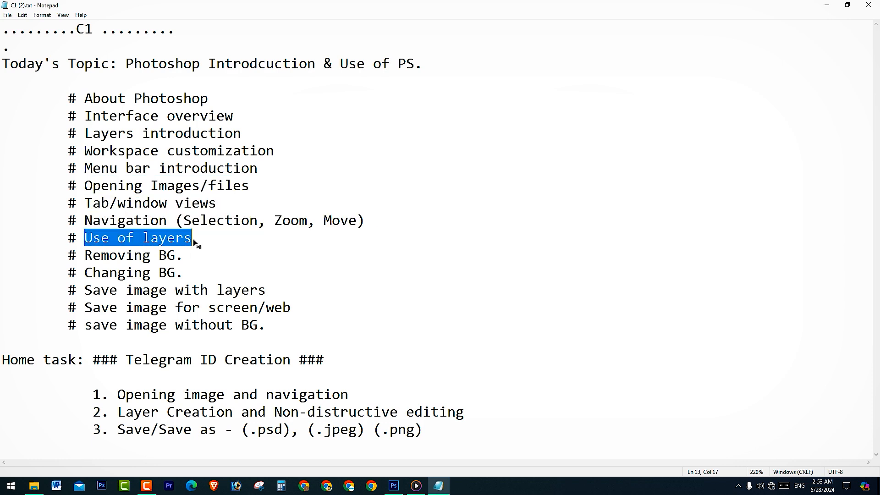
{"action": "left_click_drag", "start_coordinate": [86, 254], "coordinate": [196, 262]}
{"action": "left_click_drag", "start_coordinate": [94, 274], "coordinate": [168, 281]}
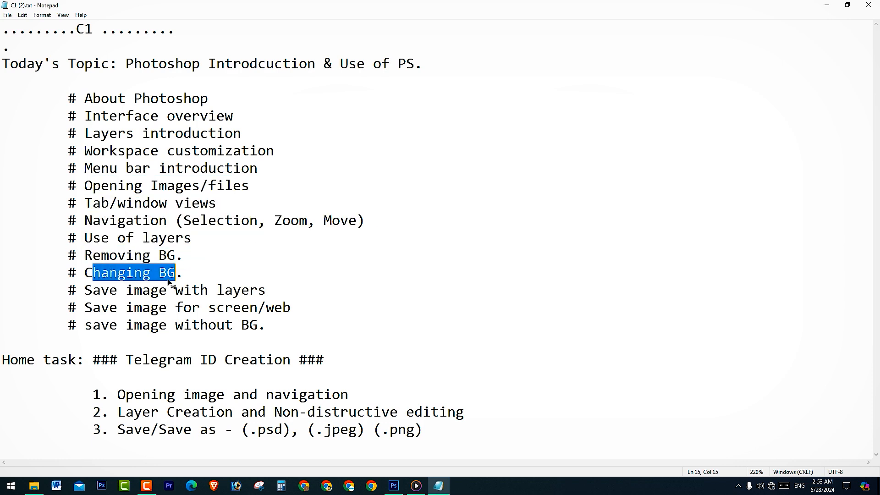
{"action": "left_click_drag", "start_coordinate": [82, 293], "coordinate": [272, 294]}
{"action": "left_click_drag", "start_coordinate": [84, 308], "coordinate": [305, 310]}
{"action": "left_click_drag", "start_coordinate": [77, 327], "coordinate": [265, 328]}
{"action": "left_click", "coordinate": [336, 307]}
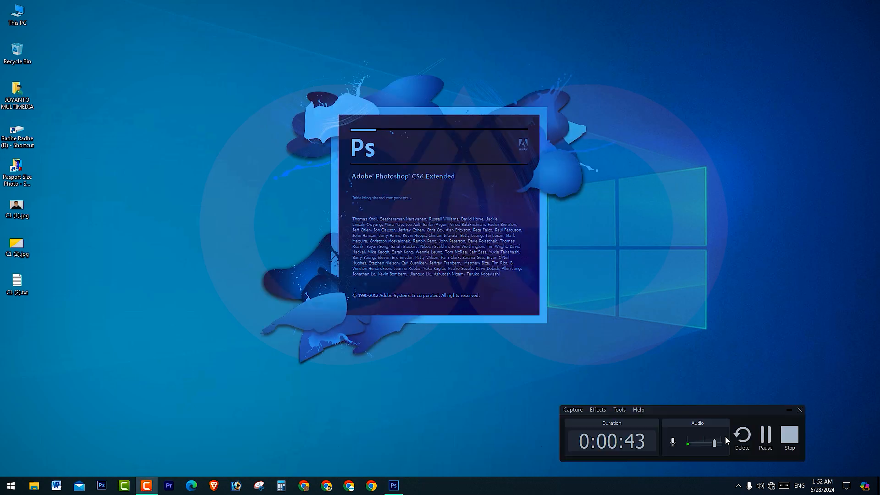
{"action": "left_click", "coordinate": [767, 437]}
{"action": "left_click", "coordinate": [768, 441]}
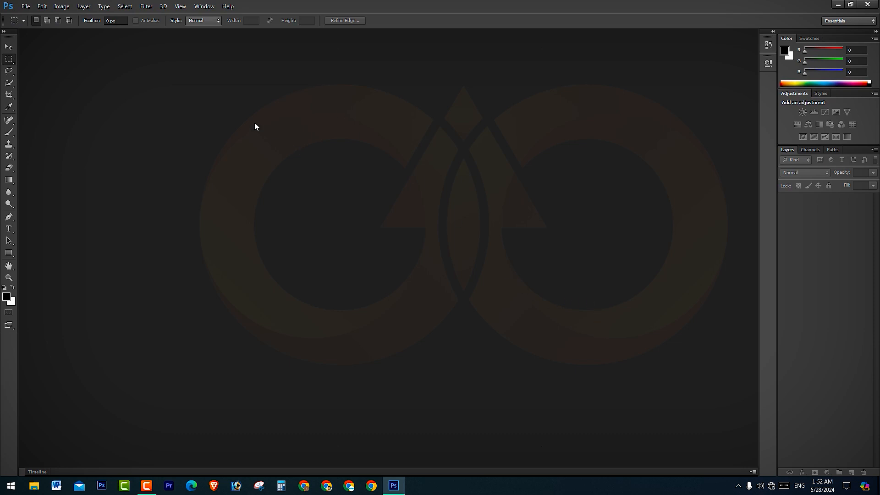
Look through the available workspaces in Photoshop and choose the Essentials workspace
{"action": "left_click", "coordinate": [205, 6]}
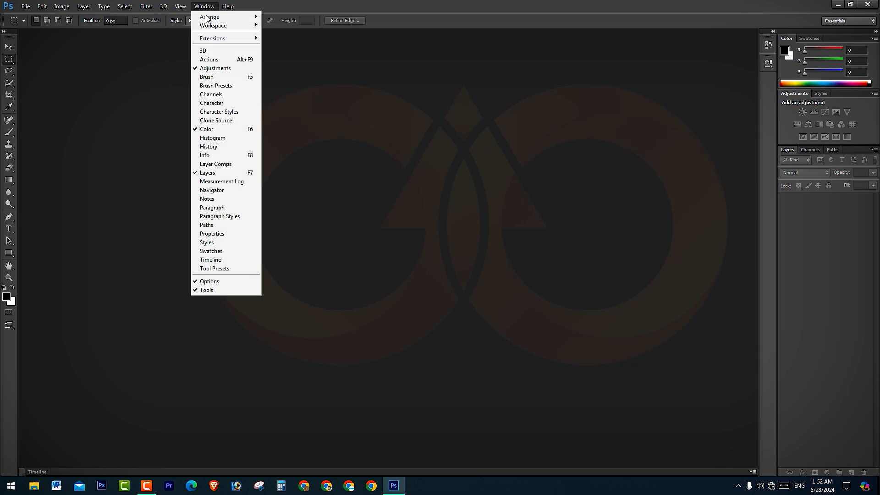
{"action": "mouse_move", "coordinate": [211, 26]}
{"action": "left_click", "coordinate": [309, 92]}
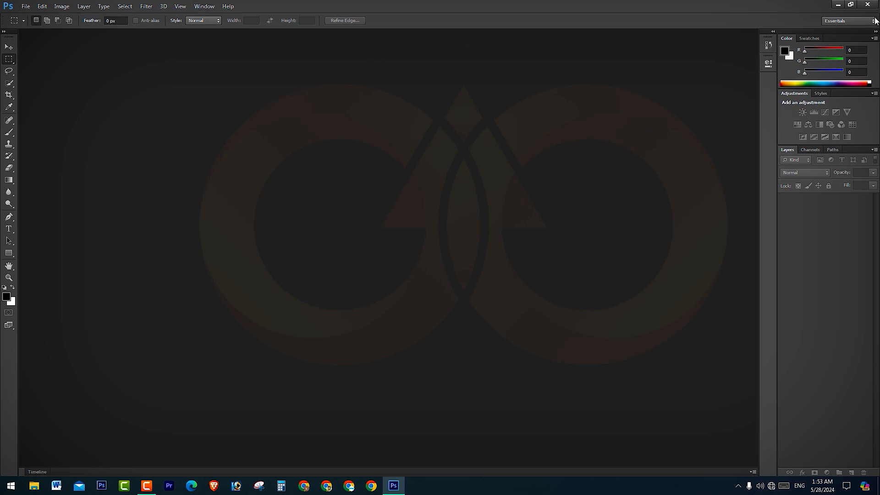
{"action": "left_click", "coordinate": [859, 22]}
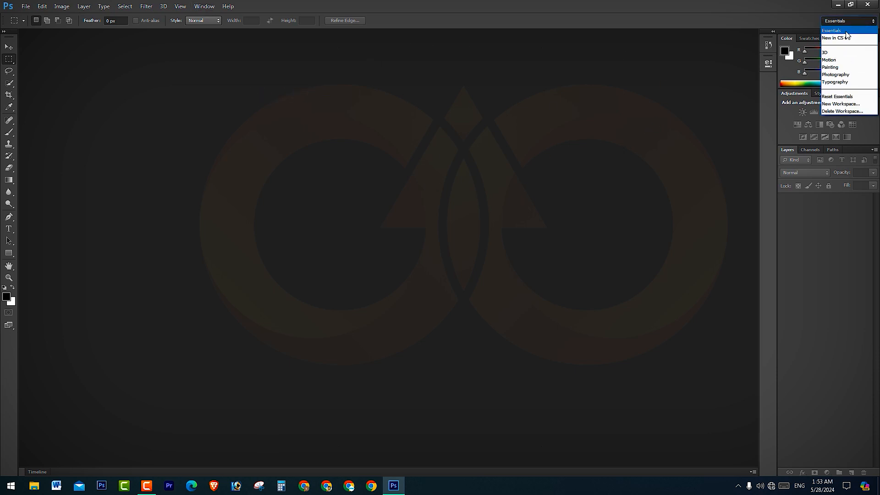
{"action": "left_click", "coordinate": [847, 31]}
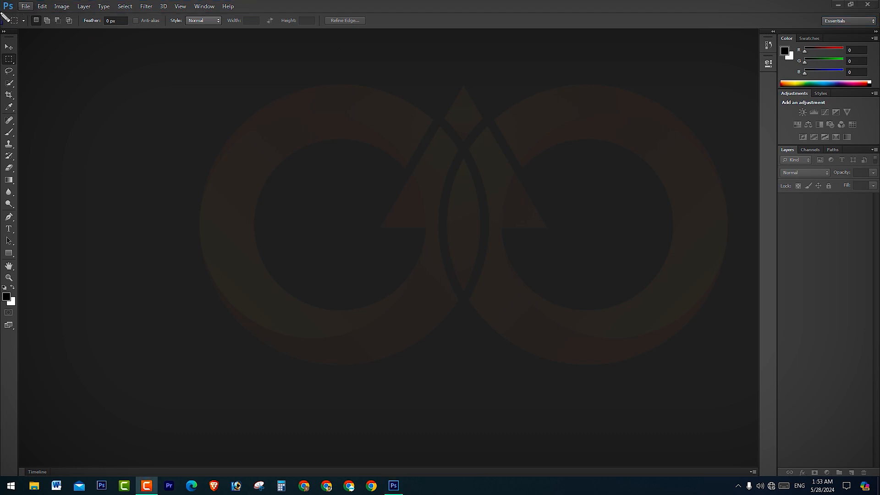
Outline the options bar, the toolbox and individual tools such as Crop with annotation boxes, and clear the marks
{"action": "mouse_move", "coordinate": [2, 12]}
{"action": "left_mouse_down"}
{"action": "mouse_move", "coordinate": [98, 28]}
{"action": "mouse_move", "coordinate": [381, 27]}
{"action": "left_mouse_up"}
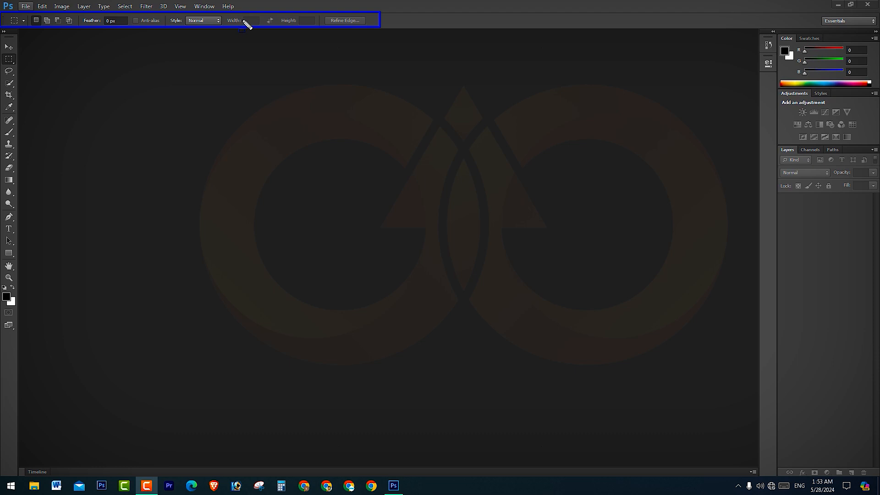
{"action": "key", "text": "Escape"}
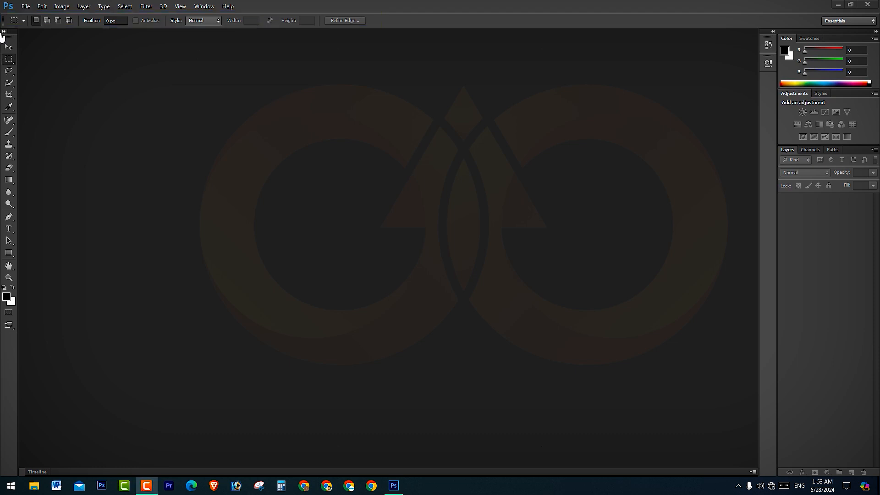
{"action": "left_click_drag", "start_coordinate": [1, 32], "coordinate": [19, 328]}
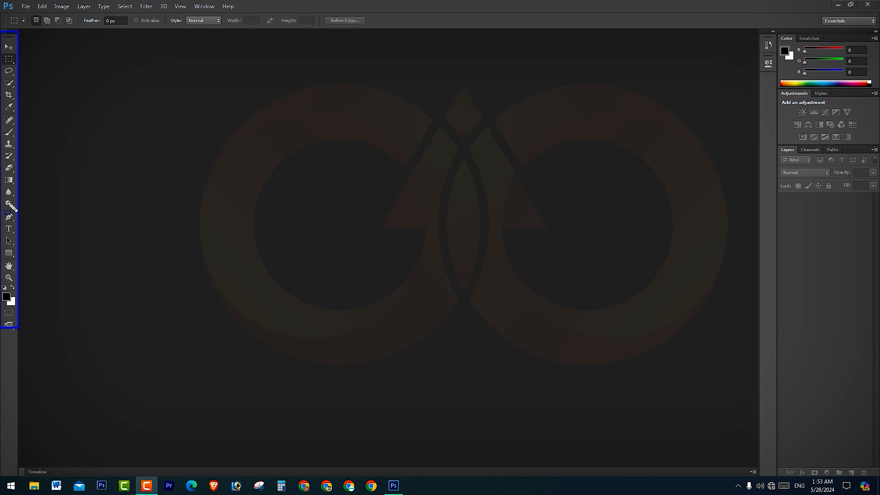
{"action": "left_click_drag", "start_coordinate": [5, 201], "coordinate": [19, 211]}
{"action": "left_click_drag", "start_coordinate": [4, 90], "coordinate": [15, 99]}
{"action": "mouse_move", "coordinate": [4, 15]}
{"action": "left_mouse_down"}
{"action": "mouse_move", "coordinate": [87, 33]}
{"action": "mouse_move", "coordinate": [378, 27]}
{"action": "left_mouse_up"}
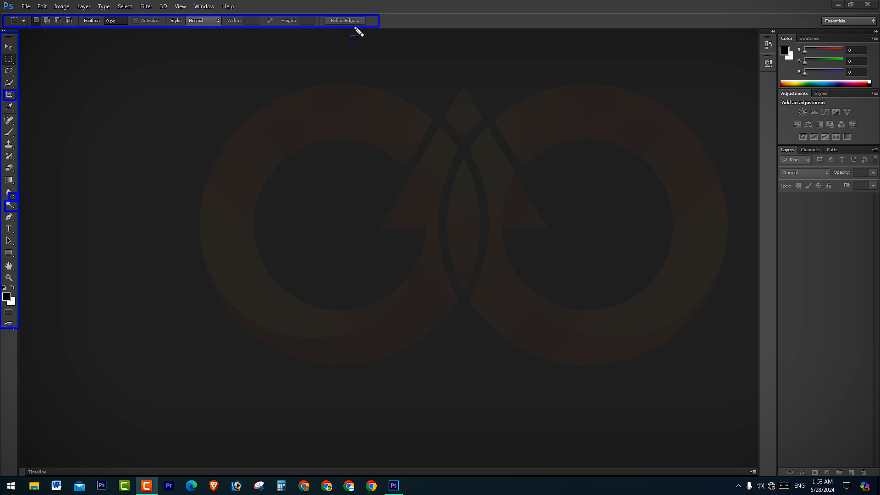
{"action": "key", "text": "Escape"}
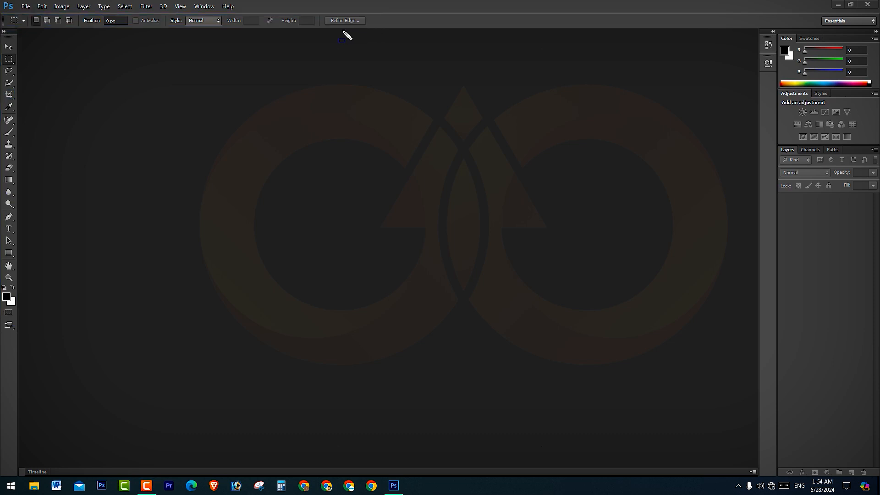
Activate the Crop tool and outline its options with an annotation box, clearing the mark when done
{"action": "left_click", "coordinate": [8, 95]}
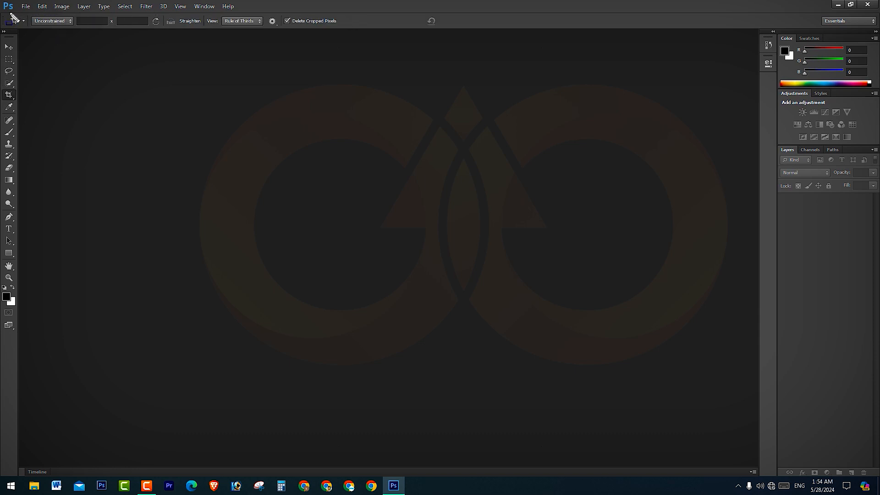
{"action": "left_click_drag", "start_coordinate": [9, 13], "coordinate": [355, 26]}
{"action": "key", "text": "Escape"}
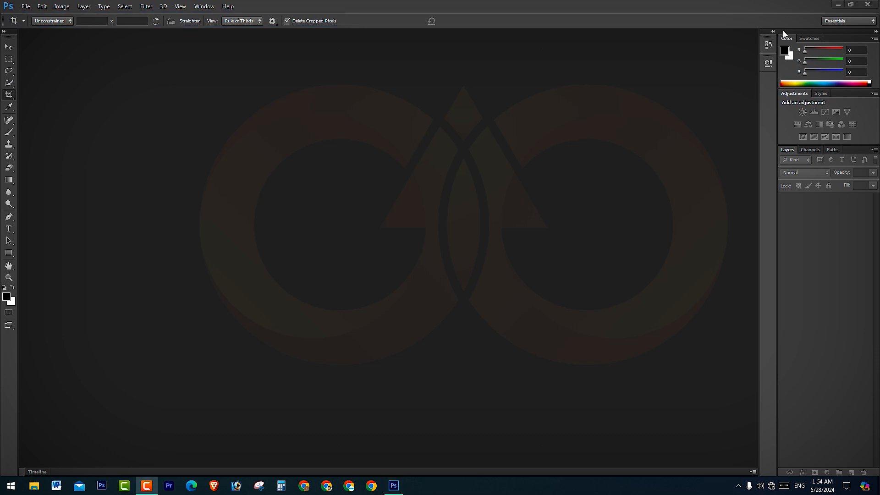
Outline the panel area with annotation boxes, marking Color, Swatches, Adjustments, Styles, Layers, Channels and Paths
{"action": "key", "text": "ctrl+shift+d"}
{"action": "mouse_move", "coordinate": [754, 36]}
{"action": "left_mouse_down"}
{"action": "mouse_move", "coordinate": [857, 232]}
{"action": "mouse_move", "coordinate": [878, 479]}
{"action": "left_mouse_up"}
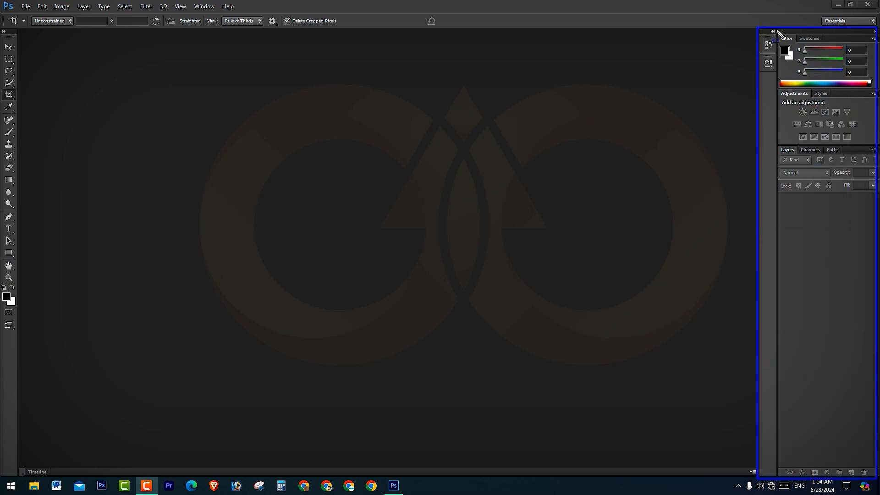
{"action": "left_click_drag", "start_coordinate": [777, 33], "coordinate": [825, 44]}
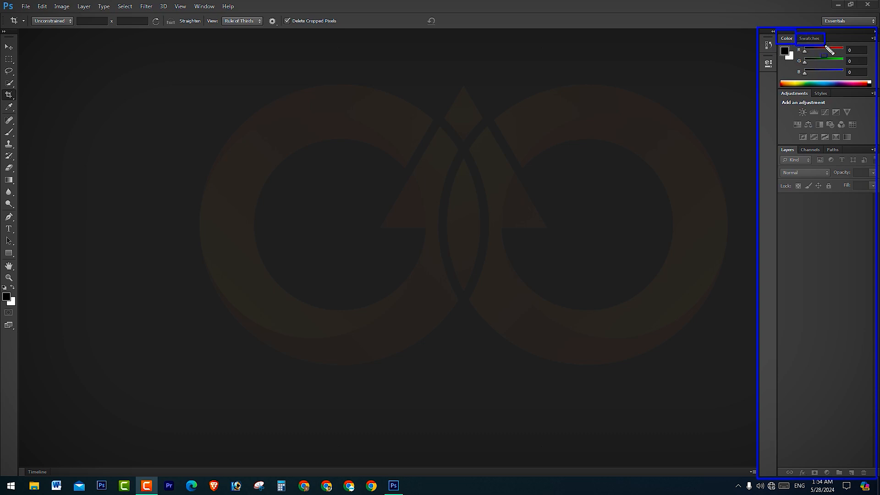
{"action": "mouse_move", "coordinate": [776, 86]}
{"action": "left_mouse_down"}
{"action": "mouse_move", "coordinate": [811, 100]}
{"action": "mouse_move", "coordinate": [837, 99]}
{"action": "left_mouse_up"}
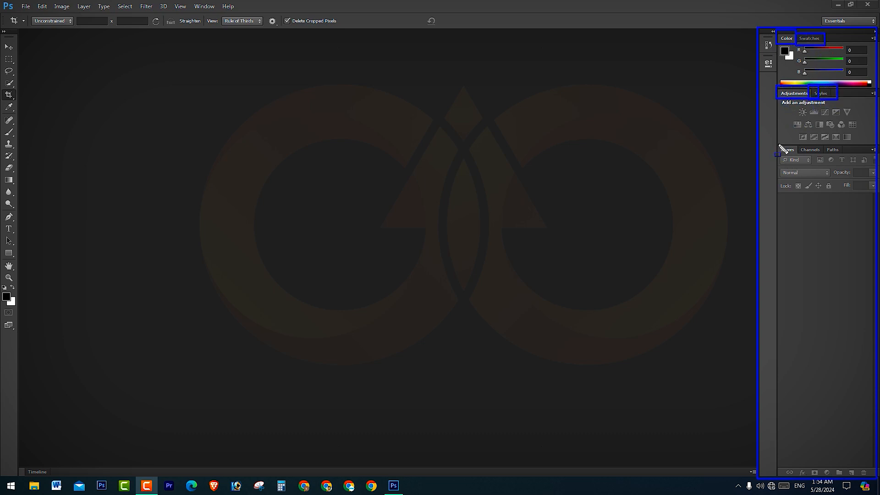
{"action": "left_click_drag", "start_coordinate": [779, 145], "coordinate": [819, 152]}
{"action": "left_click_drag", "start_coordinate": [827, 142], "coordinate": [849, 161]}
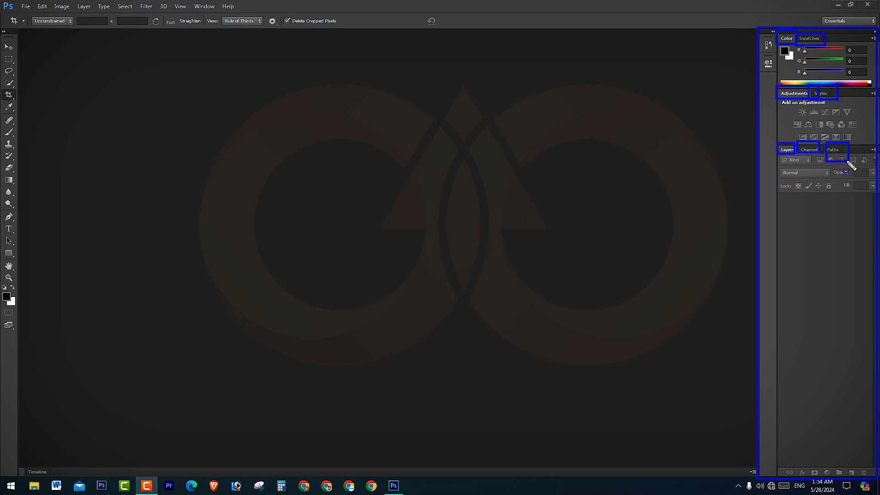
{"action": "mouse_move", "coordinate": [775, 32]}
{"action": "left_mouse_down"}
{"action": "mouse_move", "coordinate": [821, 89]}
{"action": "mouse_move", "coordinate": [876, 196]}
{"action": "left_mouse_up"}
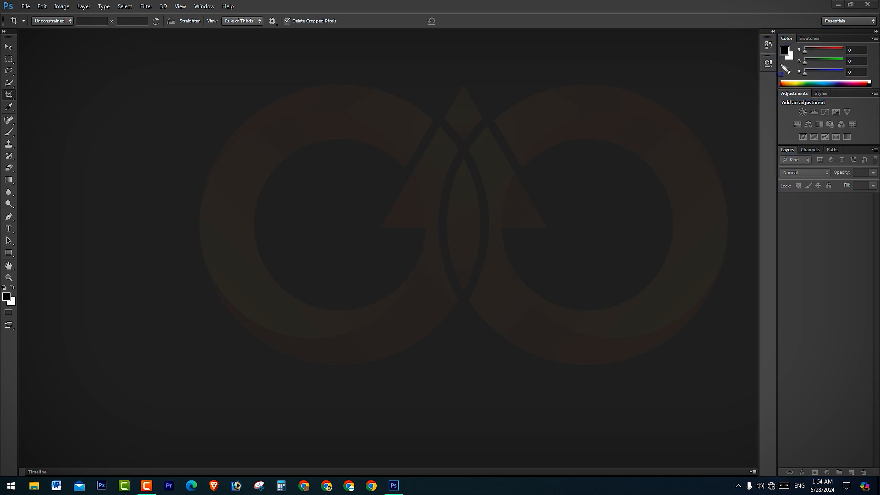
Expand the collapsed dock and outline the History and Properties panels with annotation boxes, clearing the marks when done
{"action": "left_click", "coordinate": [773, 32]}
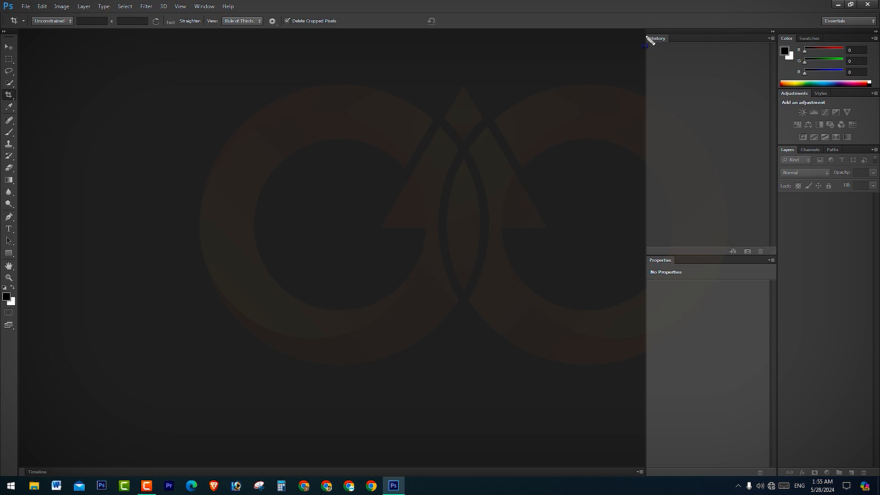
{"action": "left_click_drag", "start_coordinate": [646, 32], "coordinate": [671, 58]}
{"action": "left_click_drag", "start_coordinate": [637, 240], "coordinate": [694, 278]}
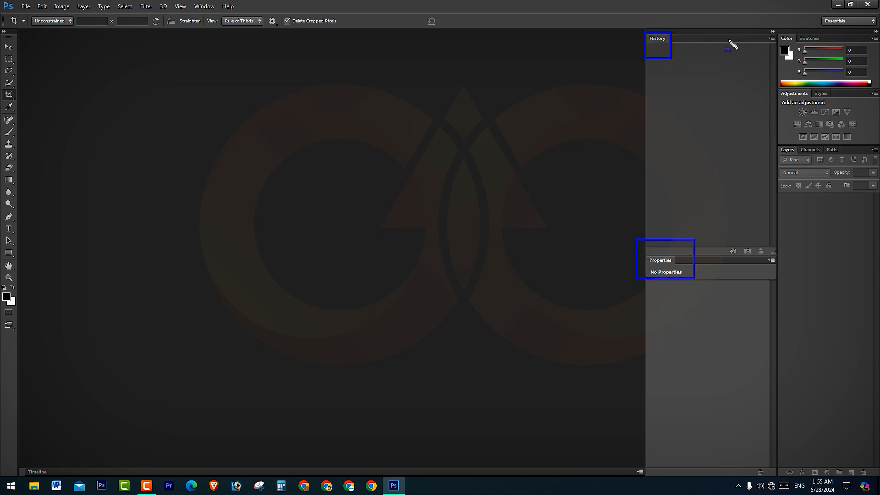
{"action": "key", "text": "Escape"}
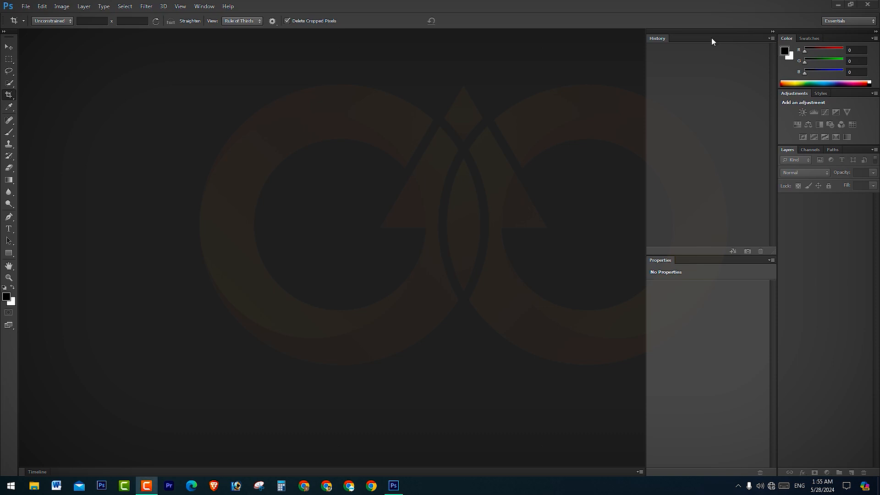
Undock the History panel and close it, and detach the Properties panel as a floating window over the canvas area
{"action": "left_click_drag", "start_coordinate": [712, 38], "coordinate": [475, 75]}
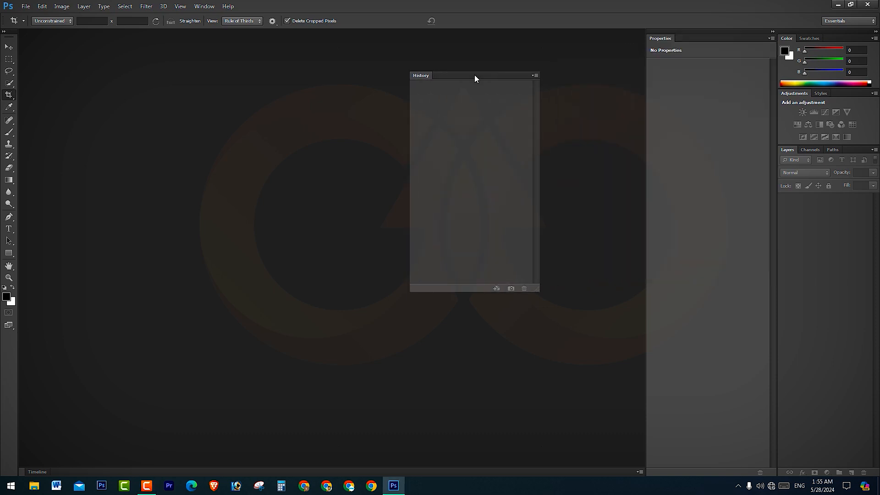
{"action": "left_click", "coordinate": [500, 69]}
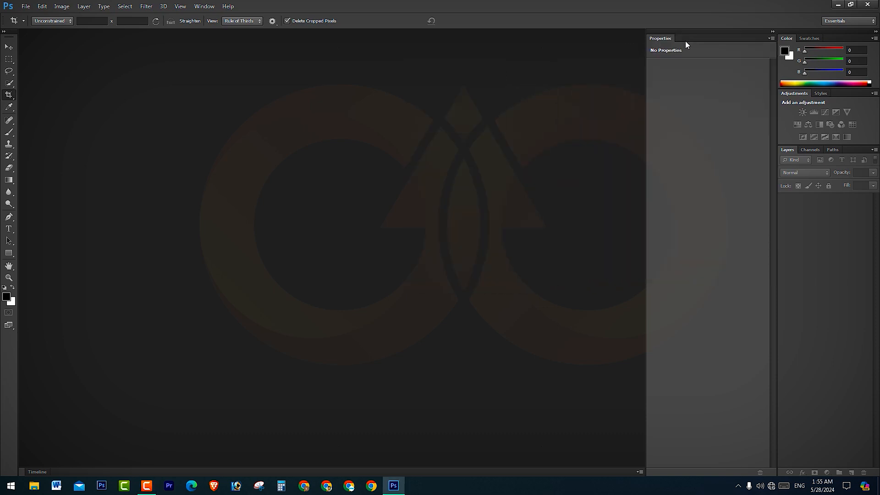
{"action": "left_click_drag", "start_coordinate": [686, 41], "coordinate": [543, 72]}
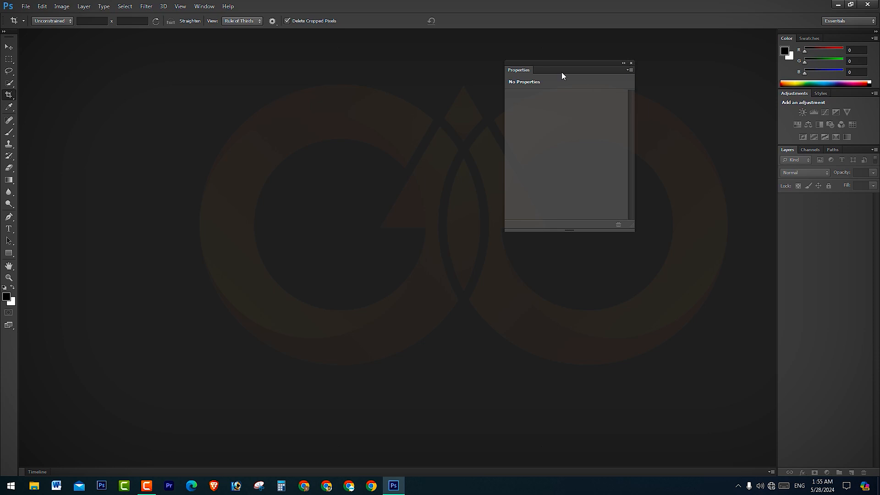
Close the floating Properties panel, then show the Brush panel and dock it beside the Color, Adjustments and Layers panels
{"action": "left_click", "coordinate": [631, 63]}
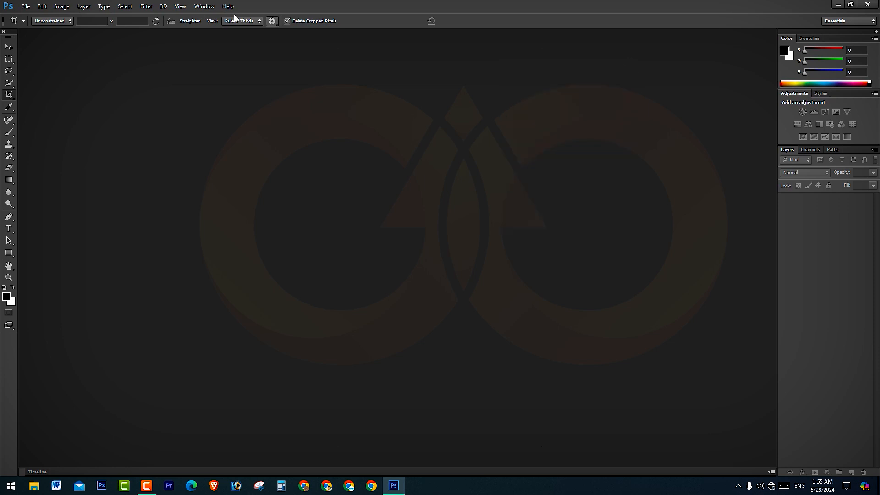
{"action": "left_click", "coordinate": [200, 6]}
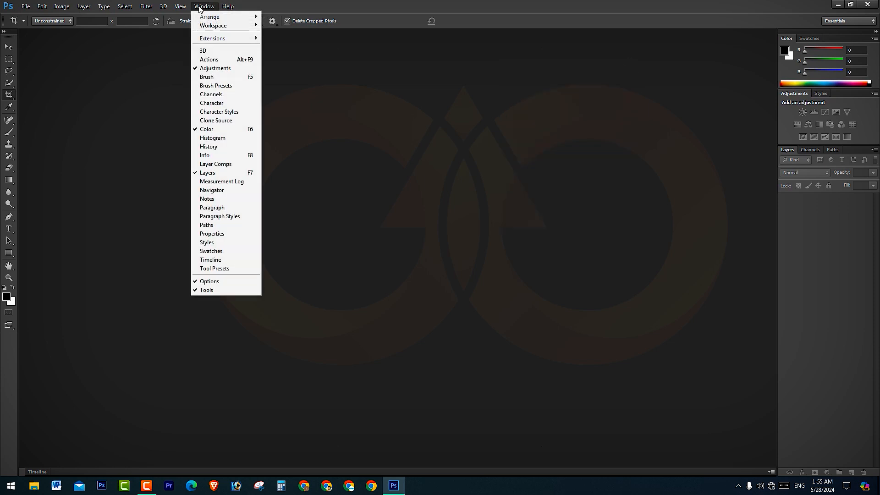
{"action": "left_click", "coordinate": [243, 77]}
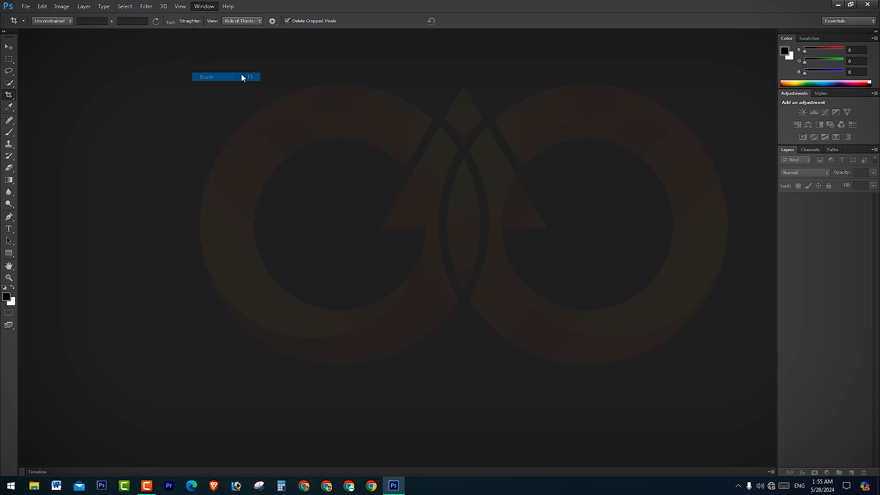
{"action": "mouse_move", "coordinate": [670, 37]}
{"action": "left_mouse_down"}
{"action": "mouse_move", "coordinate": [639, 64]}
{"action": "mouse_move", "coordinate": [497, 69]}
{"action": "mouse_move", "coordinate": [686, 73]}
{"action": "mouse_move", "coordinate": [774, 45]}
{"action": "mouse_move", "coordinate": [774, 69]}
{"action": "mouse_move", "coordinate": [774, 53]}
{"action": "left_mouse_up"}
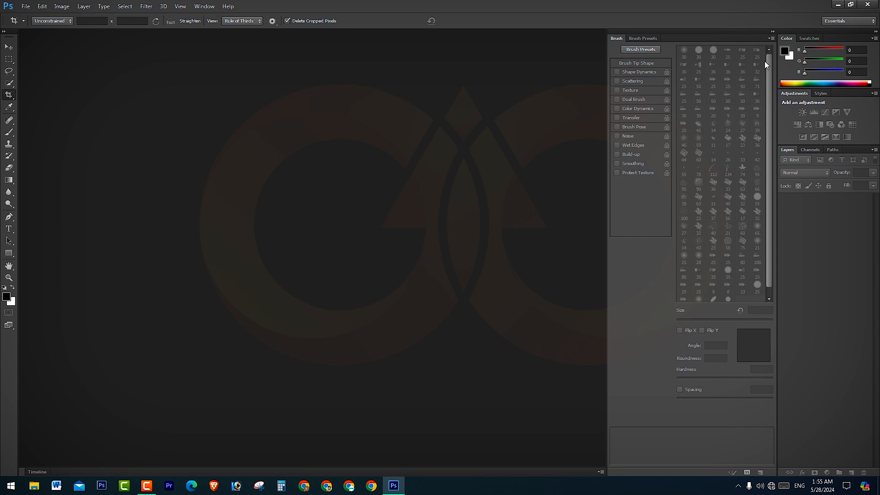
Collapse the Brush dock to icons, expand it once to show its contents, and collapse it again
{"action": "left_click", "coordinate": [773, 31]}
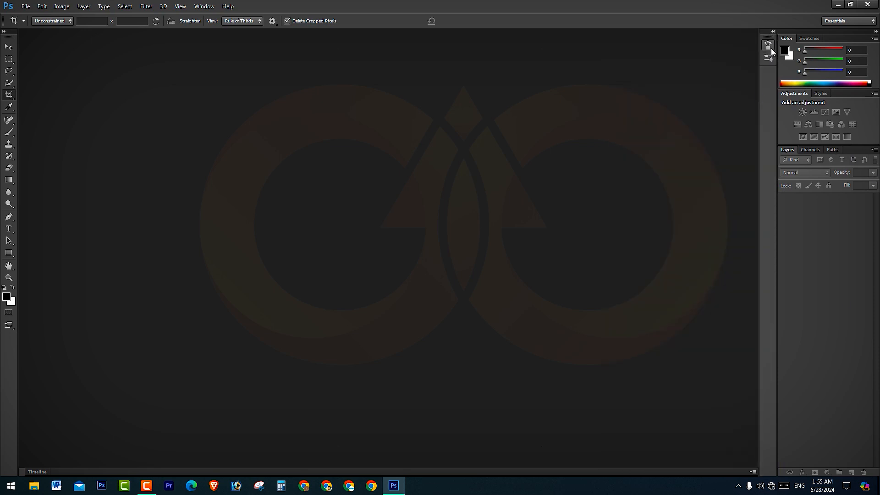
{"action": "left_click", "coordinate": [773, 31]}
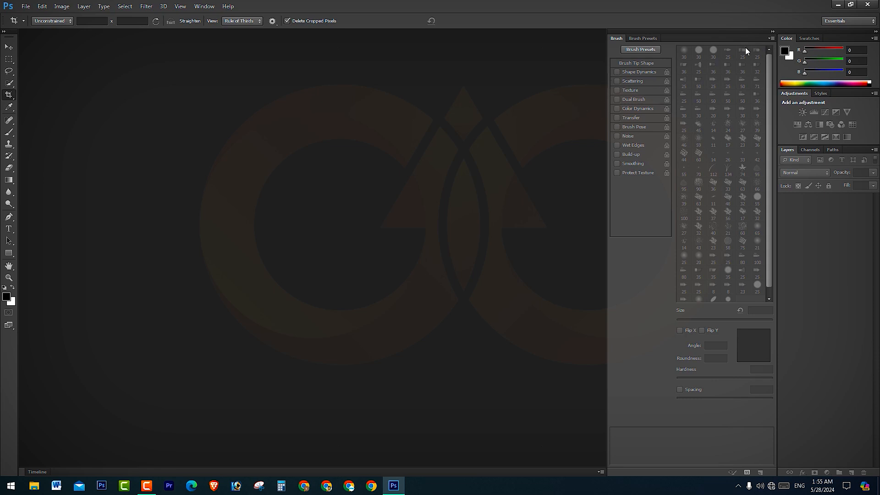
{"action": "left_click", "coordinate": [773, 31]}
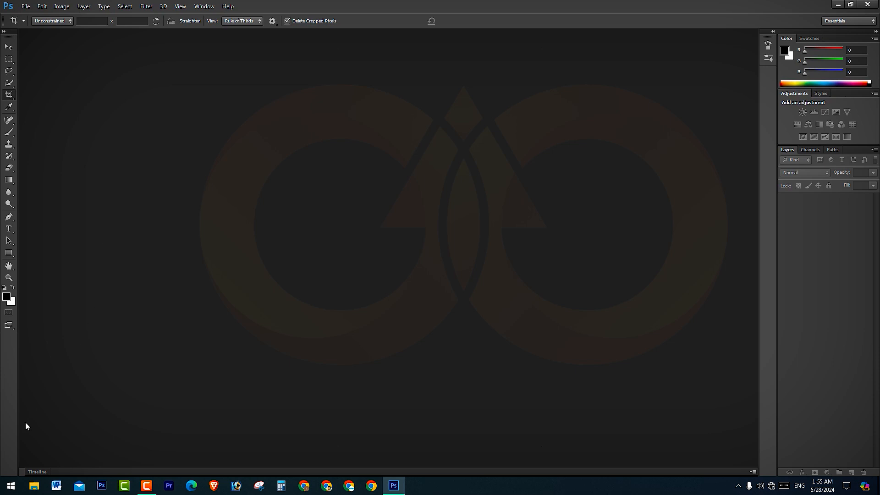
Outline the Timeline strip and the empty canvas area with annotation boxes, clearing the marks when done
{"action": "mouse_move", "coordinate": [24, 460]}
{"action": "left_mouse_down"}
{"action": "mouse_move", "coordinate": [84, 484]}
{"action": "mouse_move", "coordinate": [531, 493]}
{"action": "mouse_move", "coordinate": [754, 479]}
{"action": "left_mouse_up"}
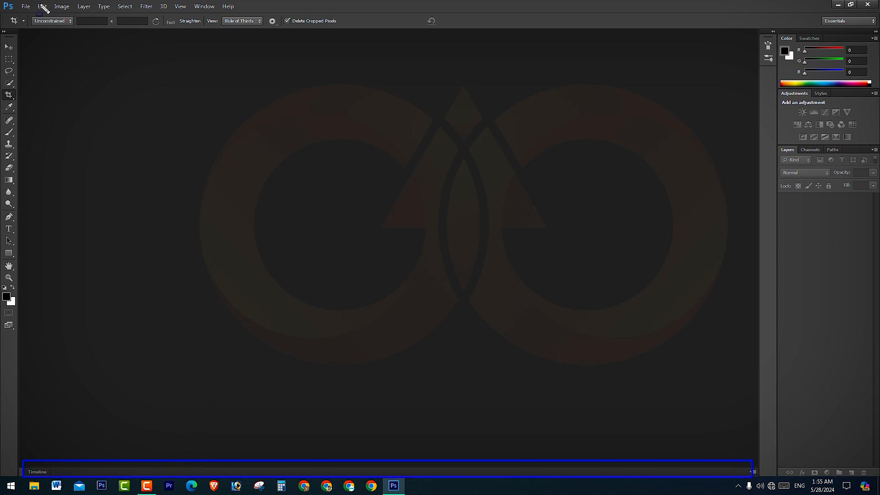
{"action": "left_click_drag", "start_coordinate": [30, 36], "coordinate": [42, 45]}
{"action": "left_click_drag", "start_coordinate": [79, 72], "coordinate": [750, 457]}
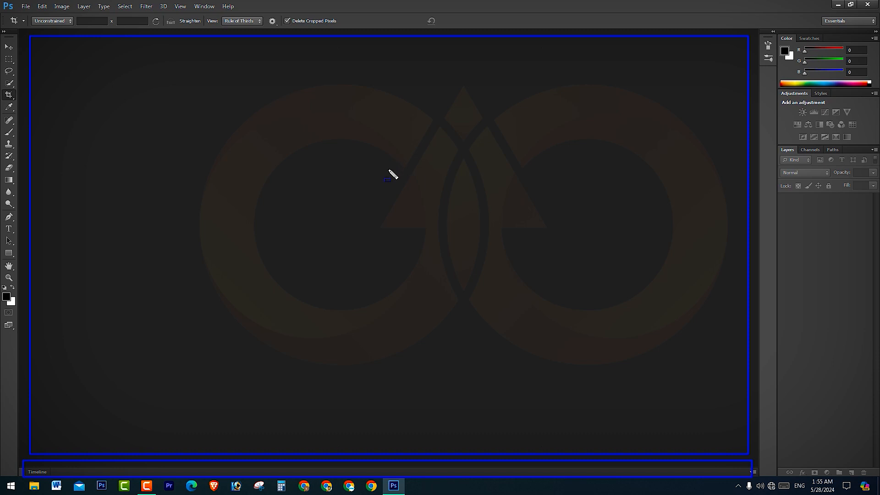
{"action": "key", "text": "Escape"}
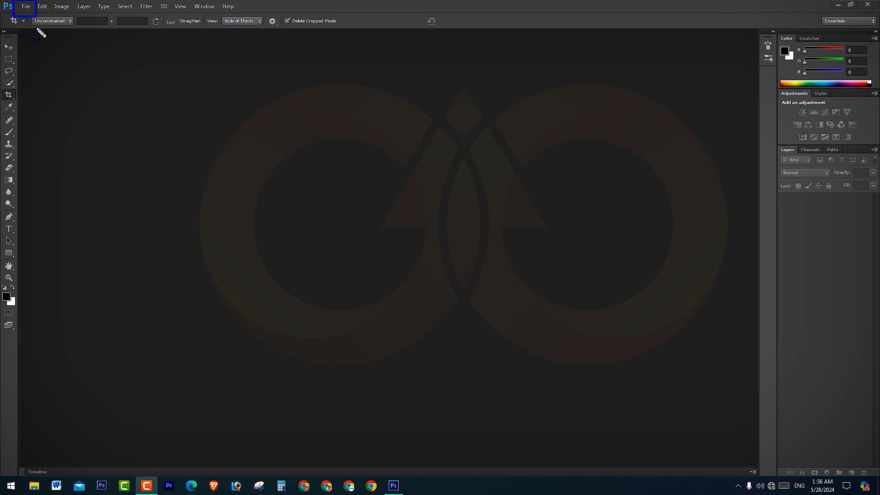
Show the File commands and outline the Open command with an annotation box, clearing the mark when done
{"action": "left_click", "coordinate": [25, 6]}
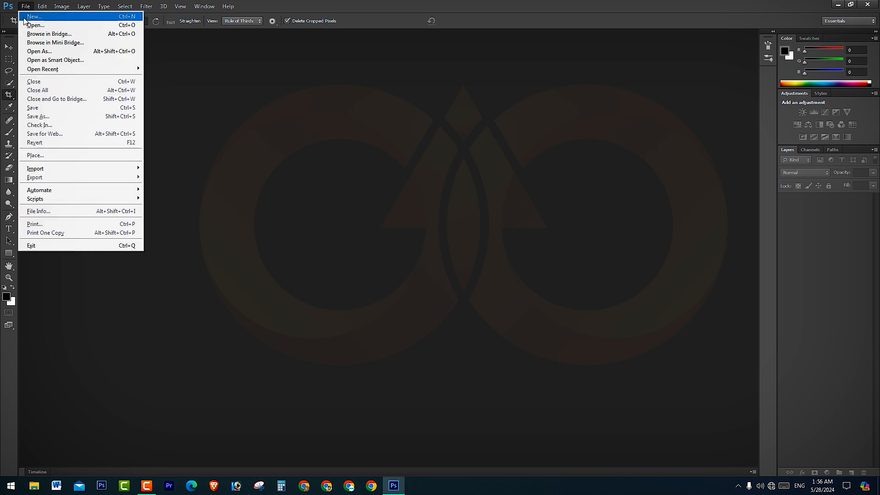
{"action": "left_click_drag", "start_coordinate": [20, 20], "coordinate": [74, 31]}
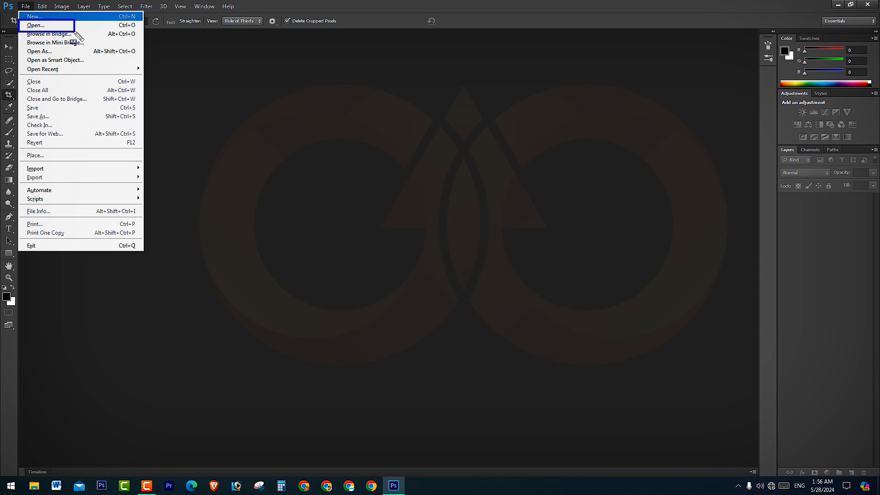
{"action": "key", "text": "Escape"}
Open the image C1 (2).jpg from the Desktop
{"action": "left_click", "coordinate": [27, 7]}
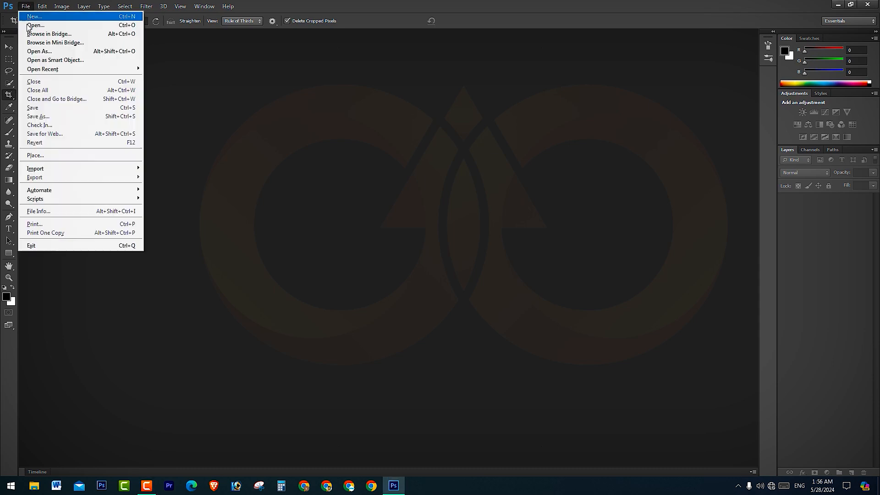
{"action": "left_click", "coordinate": [36, 25]}
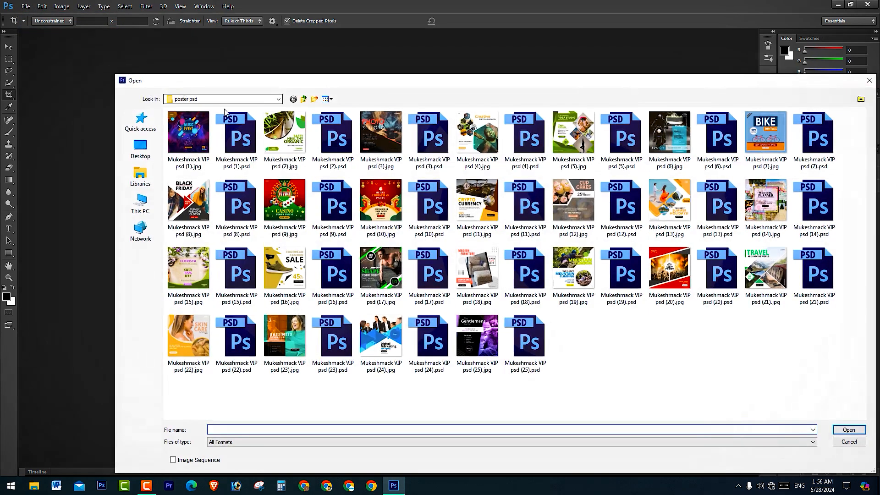
{"action": "left_click", "coordinate": [140, 151]}
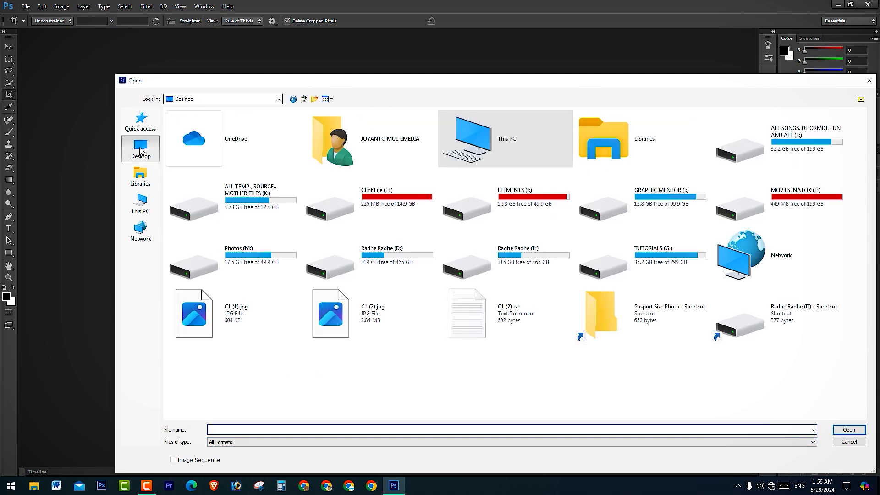
{"action": "left_click", "coordinate": [333, 309]}
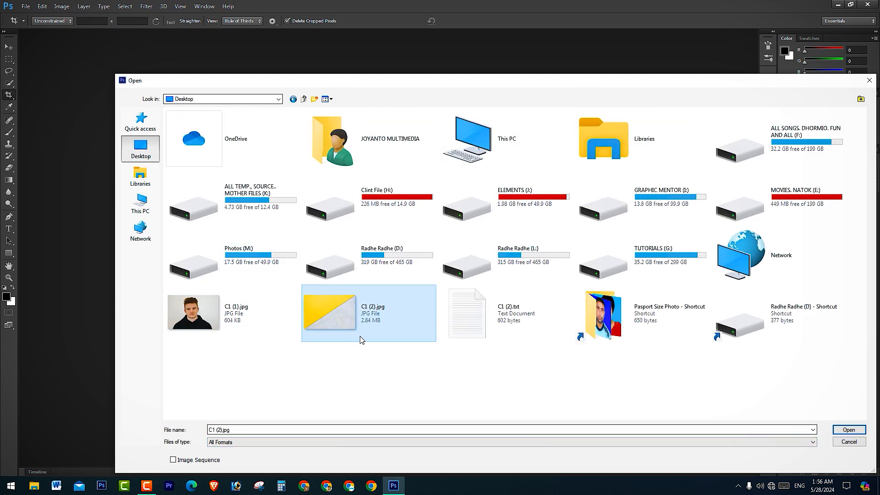
{"action": "double_click", "coordinate": [373, 316]}
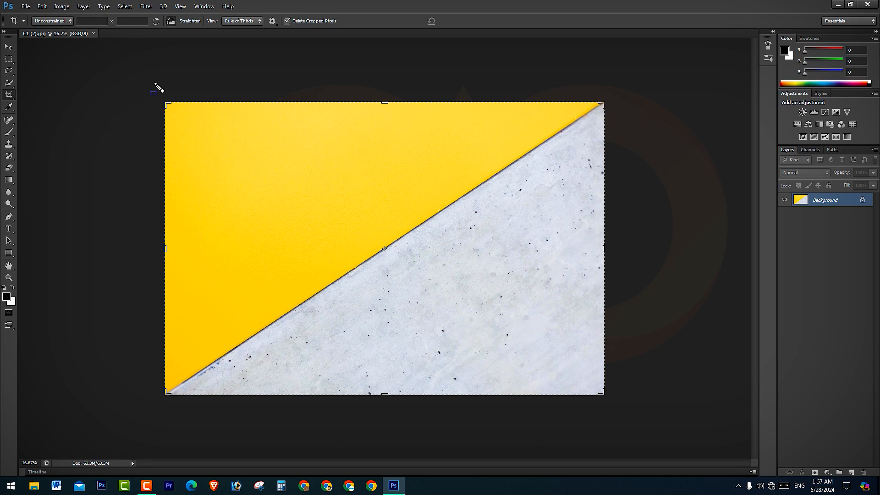
Outline the opened image, the layer list, the Background layer and two empty layer slots with annotation boxes, clearing the marks when done
{"action": "mouse_move", "coordinate": [154, 83]}
{"action": "left_mouse_down"}
{"action": "mouse_move", "coordinate": [397, 239]}
{"action": "mouse_move", "coordinate": [626, 428]}
{"action": "left_mouse_up"}
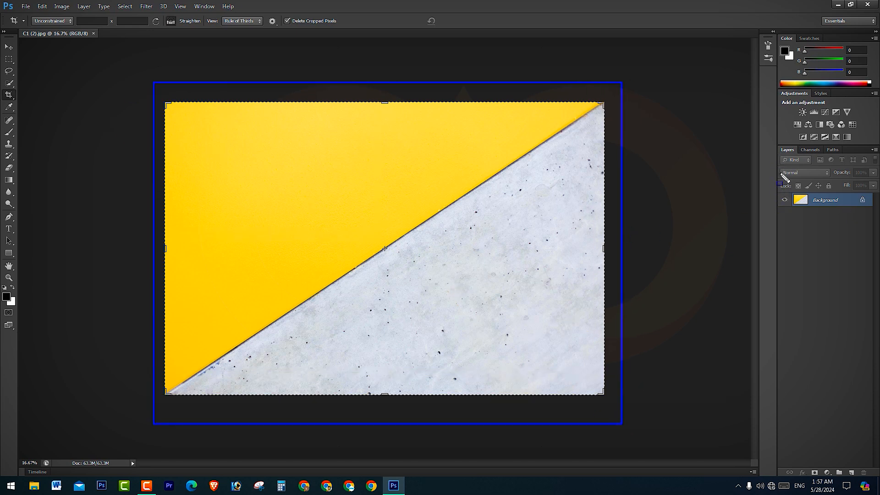
{"action": "mouse_move", "coordinate": [780, 189]}
{"action": "left_mouse_down"}
{"action": "mouse_move", "coordinate": [852, 265]}
{"action": "mouse_move", "coordinate": [879, 467]}
{"action": "left_mouse_up"}
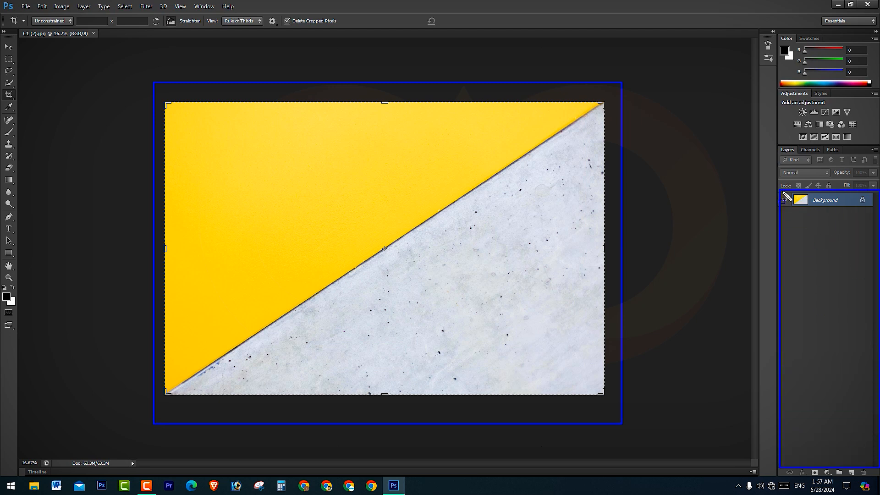
{"action": "left_click_drag", "start_coordinate": [780, 190], "coordinate": [876, 210]}
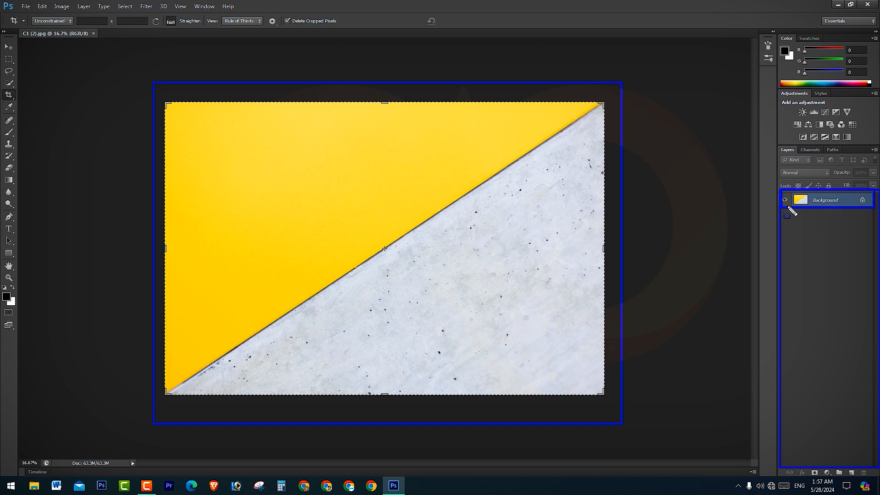
{"action": "mouse_move", "coordinate": [784, 210]}
{"action": "left_mouse_down"}
{"action": "mouse_move", "coordinate": [803, 226]}
{"action": "mouse_move", "coordinate": [859, 236]}
{"action": "mouse_move", "coordinate": [876, 228]}
{"action": "left_mouse_up"}
{"action": "mouse_move", "coordinate": [783, 234]}
{"action": "left_mouse_down"}
{"action": "mouse_move", "coordinate": [857, 256]}
{"action": "mouse_move", "coordinate": [875, 250]}
{"action": "left_mouse_up"}
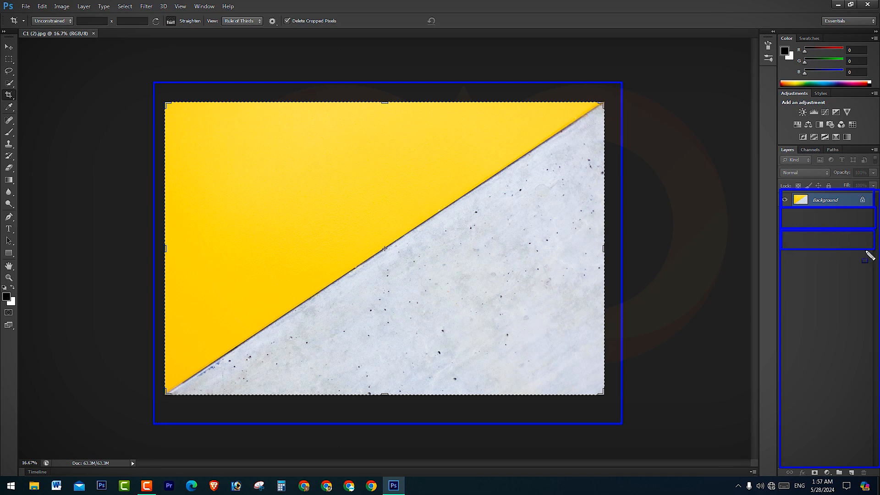
{"action": "key", "text": "Escape"}
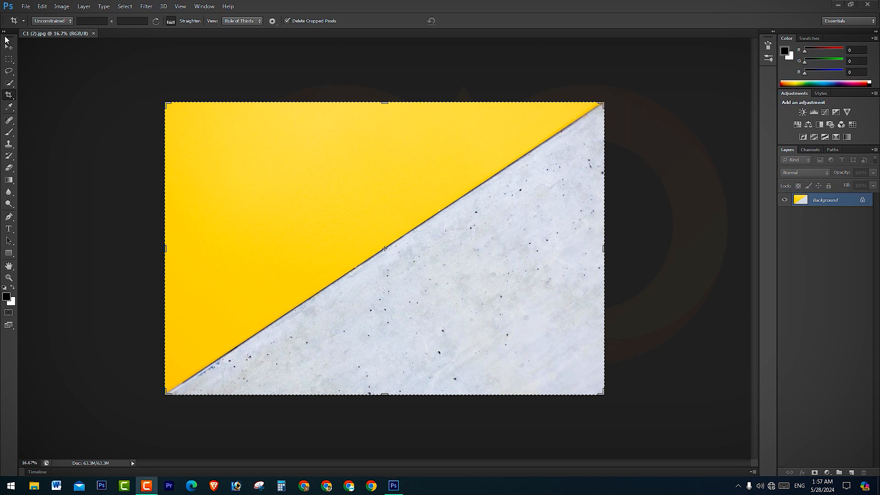
Open the portrait image C1 (1).jpg from the Desktop as a second document
{"action": "left_click", "coordinate": [25, 6]}
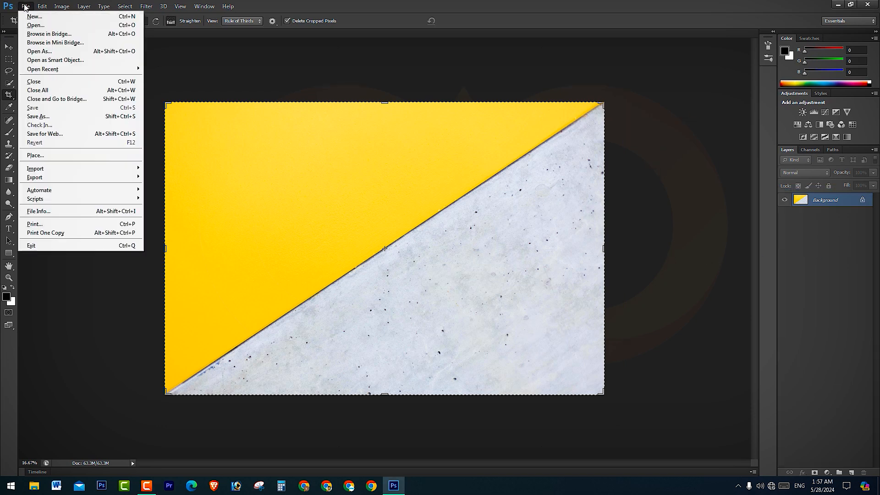
{"action": "left_click", "coordinate": [39, 26]}
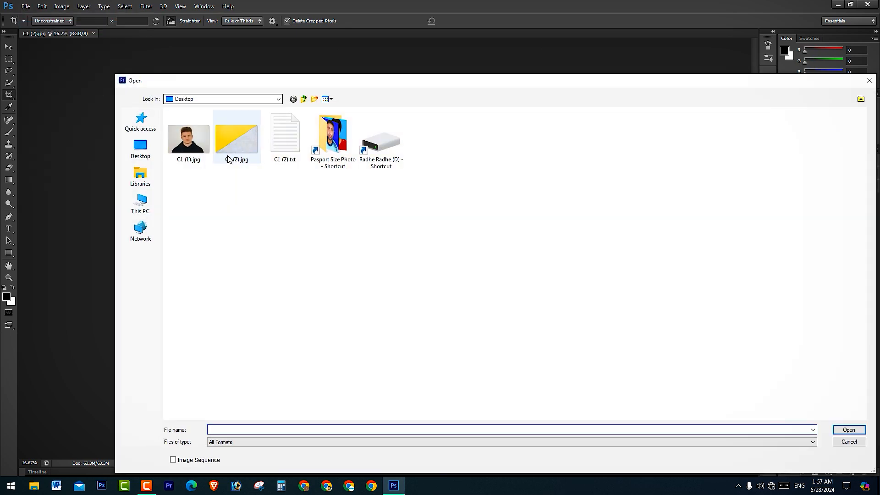
{"action": "double_click", "coordinate": [173, 146]}
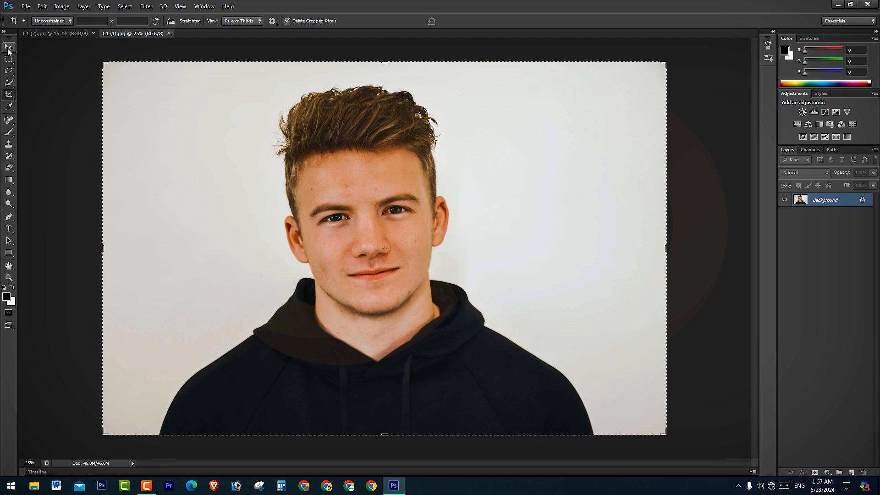
Outline the Move tool with an annotation box, clear the mark, and activate the tool
{"action": "key", "text": "ctrl+shift+d"}
{"action": "left_click_drag", "start_coordinate": [1, 40], "coordinate": [17, 51]}
{"action": "key", "text": "Escape"}
{"action": "left_click", "coordinate": [8, 47]}
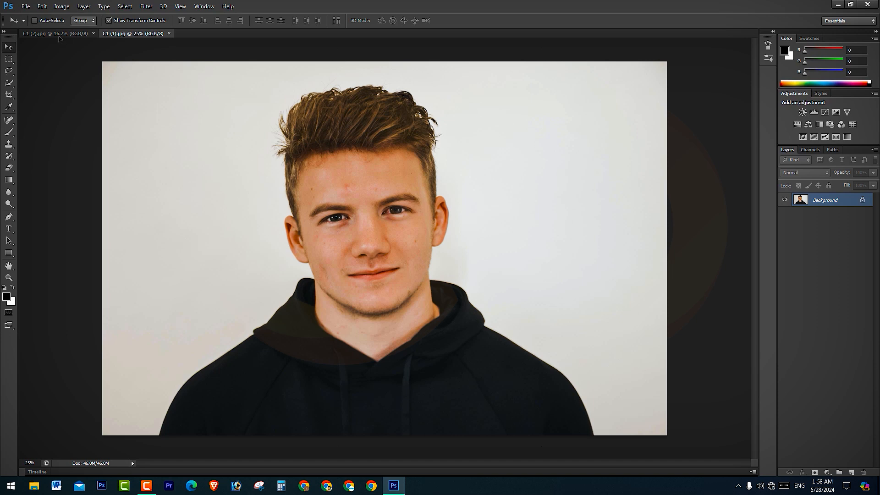
Move a copy of the portrait into the C1 (2).jpg document as a new layer and reposition it near the canvas centre
{"action": "left_click", "coordinate": [40, 37]}
{"action": "left_click_drag", "start_coordinate": [46, 39], "coordinate": [326, 206]}
{"action": "mouse_move", "coordinate": [380, 217]}
{"action": "left_mouse_down"}
{"action": "mouse_move", "coordinate": [380, 226]}
{"action": "mouse_move", "coordinate": [379, 213]}
{"action": "left_mouse_up"}
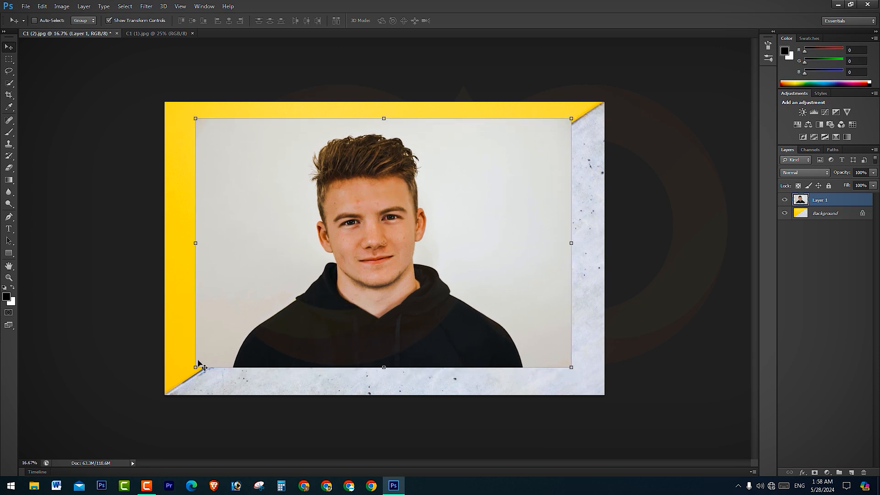
{"action": "left_click_drag", "start_coordinate": [321, 211], "coordinate": [376, 234]}
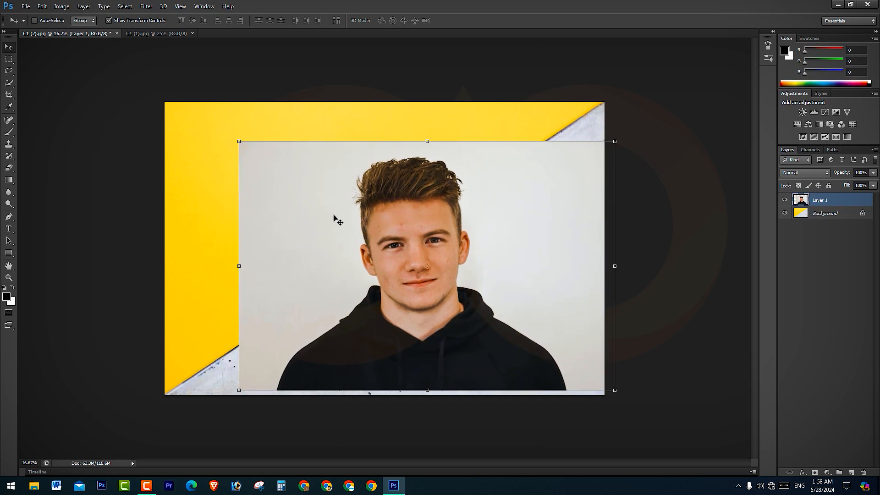
{"action": "left_click_drag", "start_coordinate": [333, 215], "coordinate": [295, 196]}
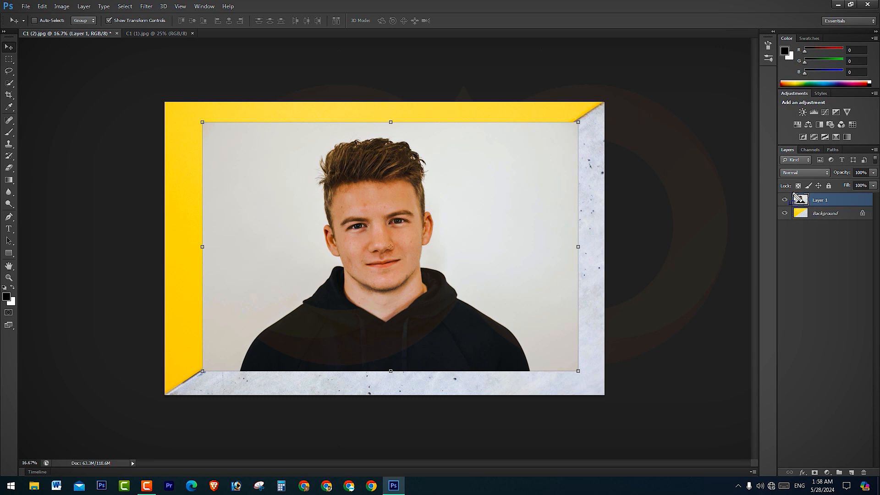
Annotate Layer 1 and its place above the Background layer in the layer list, clearing the marks when done
{"action": "left_click_drag", "start_coordinate": [800, 199], "coordinate": [858, 211]}
{"action": "left_click_drag", "start_coordinate": [833, 202], "coordinate": [839, 204]}
{"action": "left_click_drag", "start_coordinate": [847, 205], "coordinate": [847, 224]}
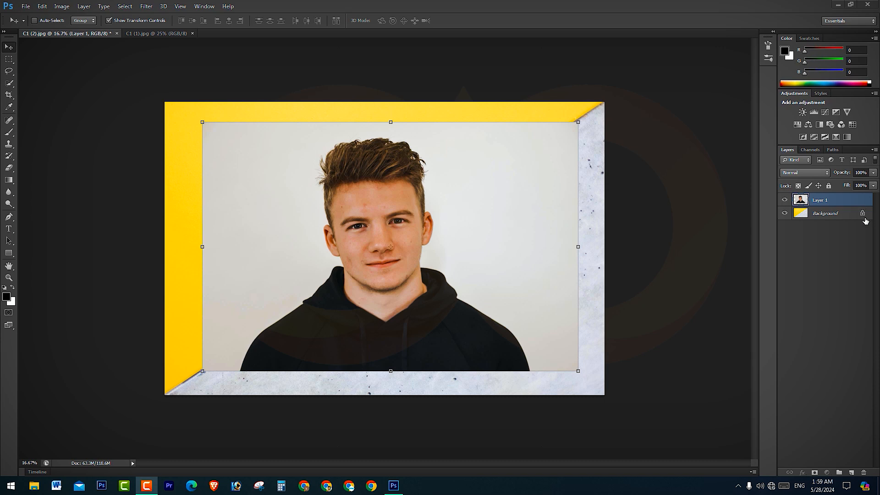
Unlock the Background layer as Layer 0, outlining the New Layer dialog, its Name field, OK button and the lock icon with annotation boxes
{"action": "left_click", "coordinate": [863, 218]}
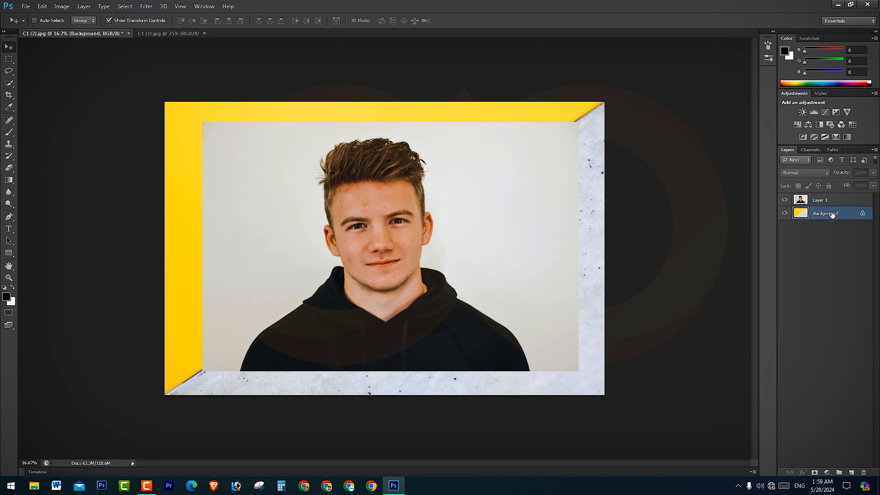
{"action": "double_click", "coordinate": [863, 217]}
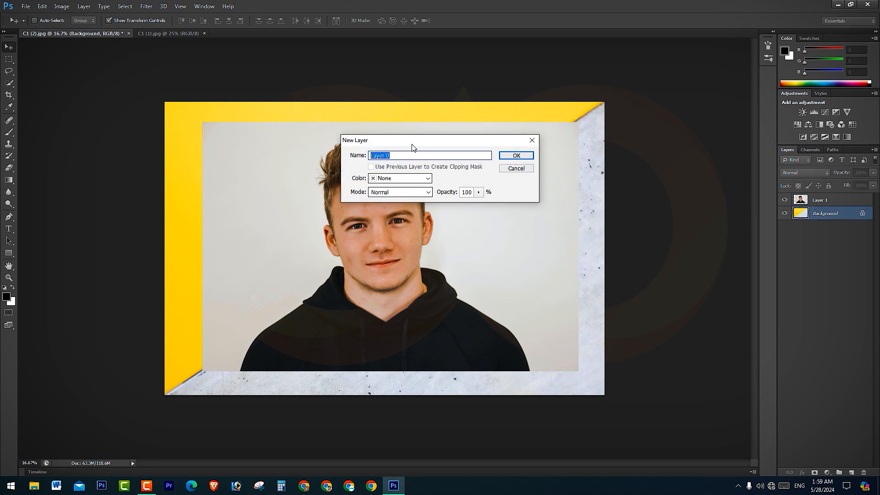
{"action": "left_click_drag", "start_coordinate": [412, 144], "coordinate": [314, 185]}
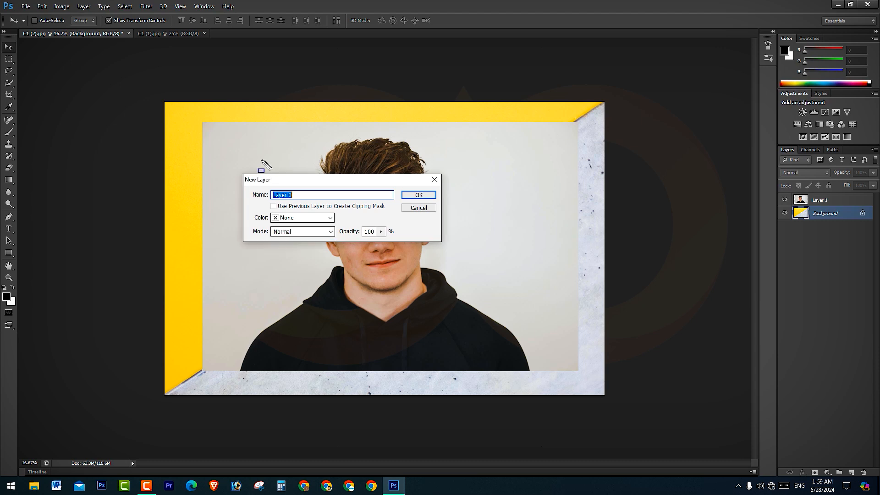
{"action": "left_click_drag", "start_coordinate": [232, 159], "coordinate": [439, 260]}
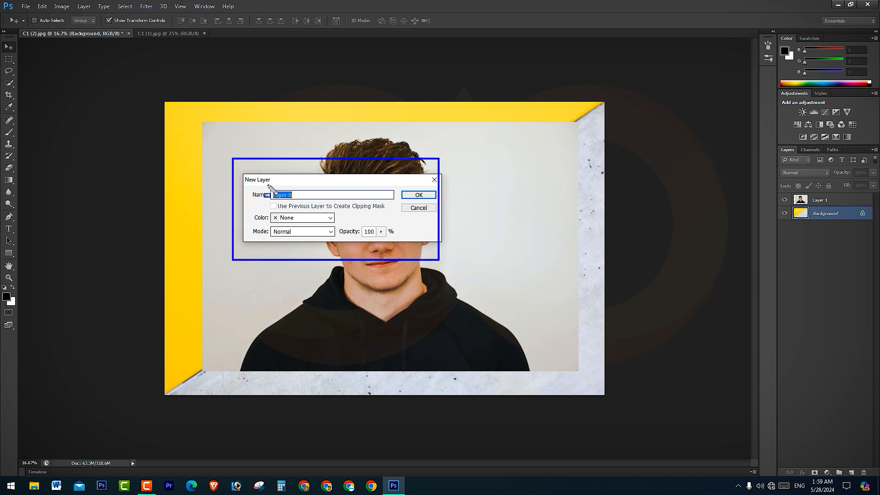
{"action": "mouse_move", "coordinate": [264, 182]}
{"action": "left_mouse_down"}
{"action": "mouse_move", "coordinate": [359, 202]}
{"action": "mouse_move", "coordinate": [439, 202]}
{"action": "left_mouse_up"}
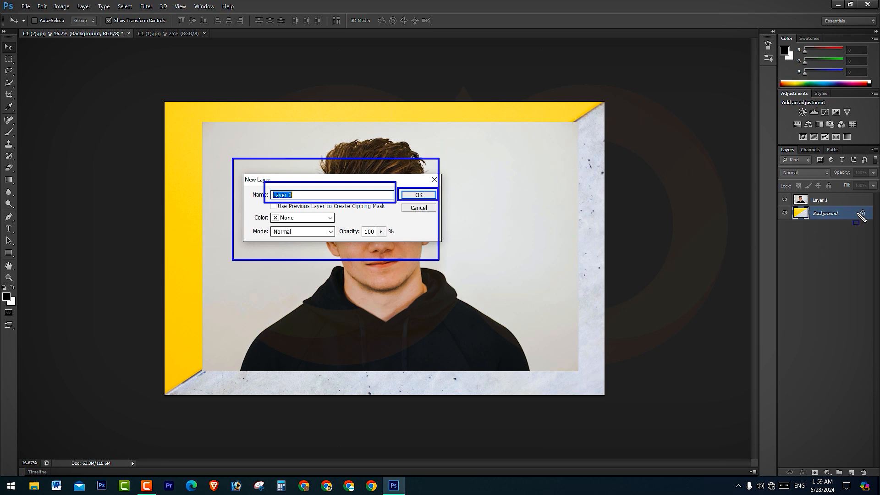
{"action": "left_click_drag", "start_coordinate": [857, 206], "coordinate": [873, 221]}
{"action": "key", "text": "Escape"}
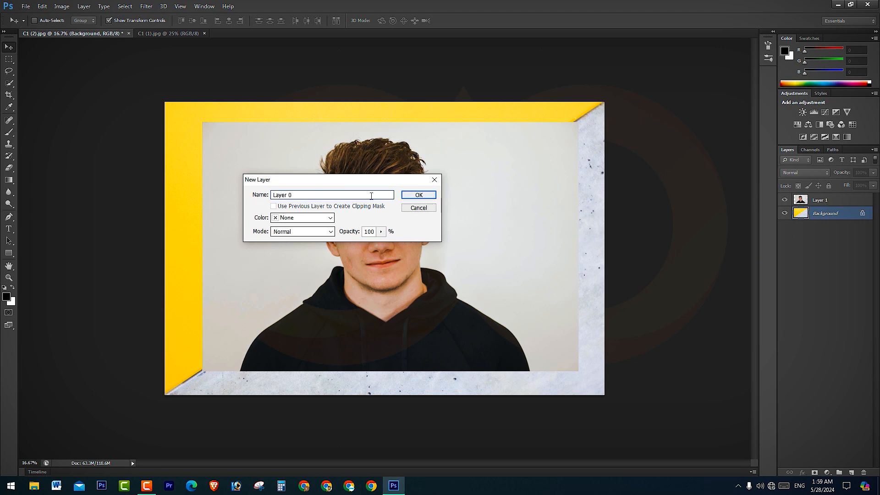
{"action": "left_click", "coordinate": [418, 196]}
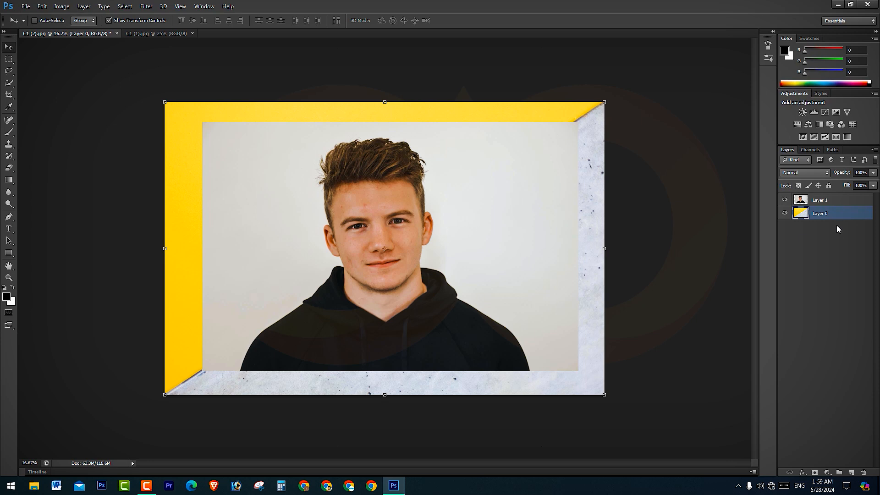
Move Layer 0 above Layer 1 in the layer order and scale it down to about 47% over the portrait
{"action": "left_click_drag", "start_coordinate": [833, 213], "coordinate": [833, 198]}
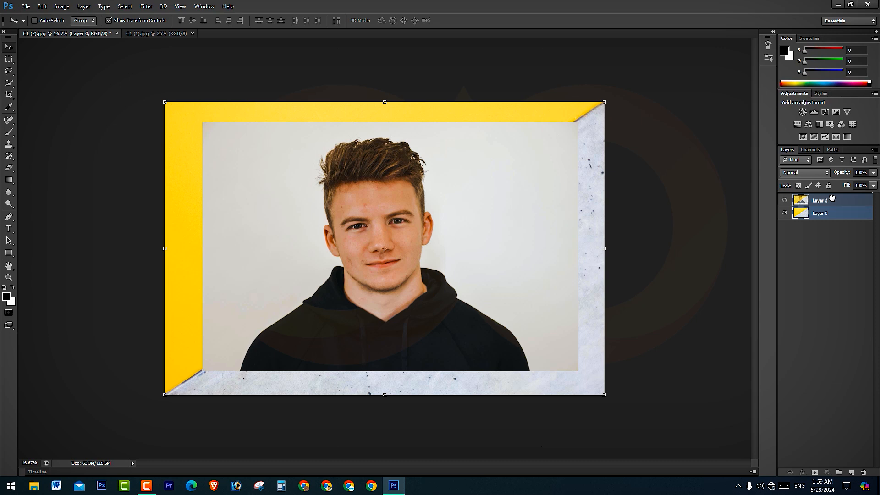
{"action": "left_click_drag", "start_coordinate": [833, 198], "coordinate": [832, 198]}
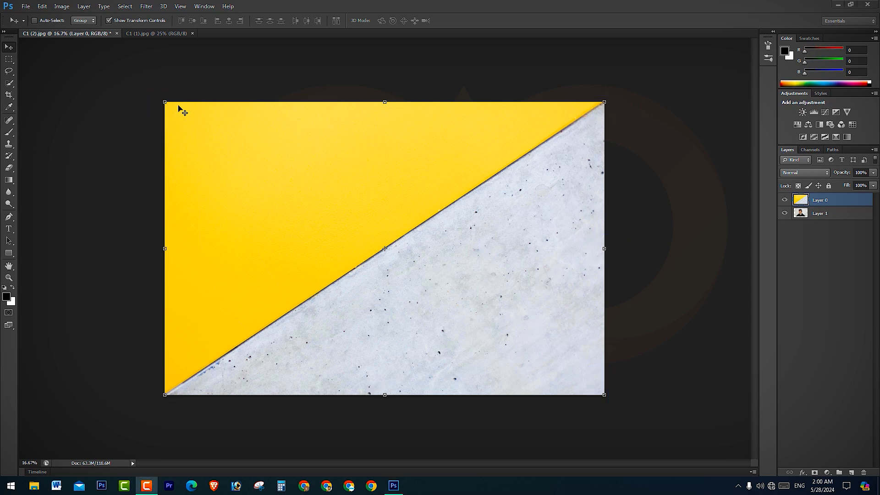
{"action": "left_click", "coordinate": [164, 102]}
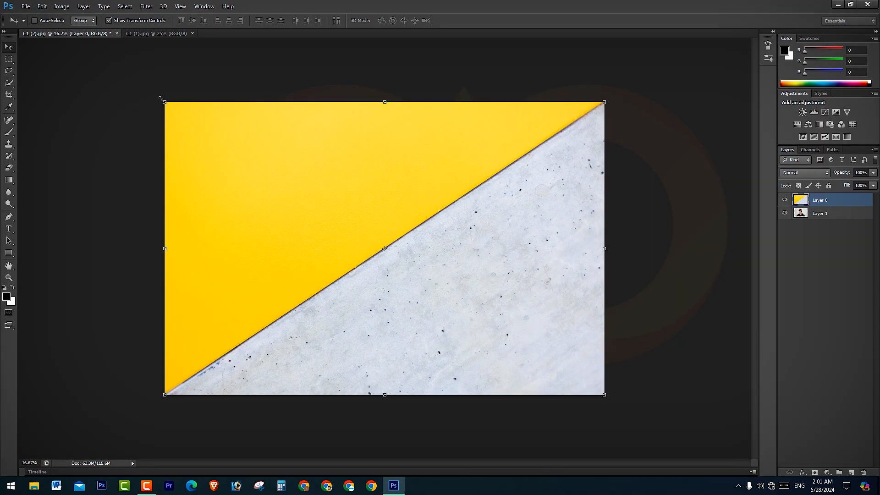
{"action": "left_click", "coordinate": [166, 103]}
{"action": "mouse_move", "coordinate": [167, 104]}
{"action": "left_mouse_down"}
{"action": "mouse_move", "coordinate": [328, 198]}
{"action": "mouse_move", "coordinate": [236, 138]}
{"action": "mouse_move", "coordinate": [323, 278]}
{"action": "mouse_move", "coordinate": [342, 167]}
{"action": "mouse_move", "coordinate": [439, 245]}
{"action": "mouse_move", "coordinate": [378, 163]}
{"action": "mouse_move", "coordinate": [356, 180]}
{"action": "mouse_move", "coordinate": [196, 130]}
{"action": "mouse_move", "coordinate": [162, 97]}
{"action": "left_mouse_up"}
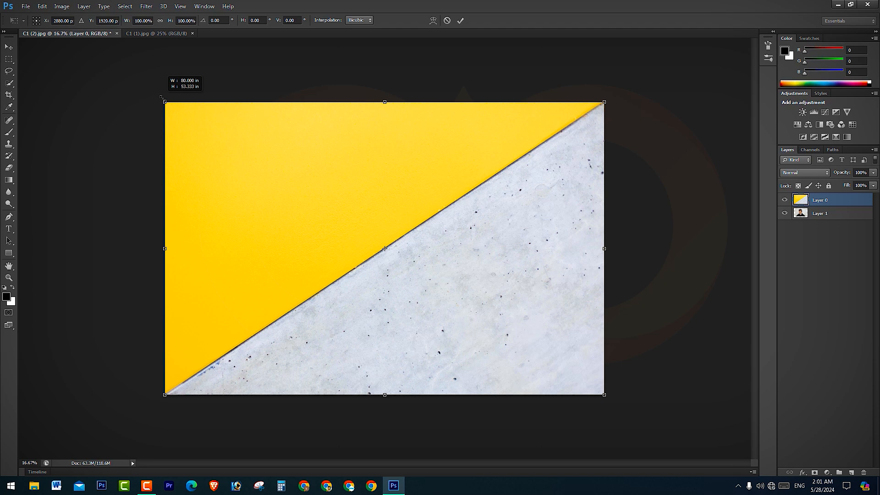
{"action": "left_click_drag", "start_coordinate": [162, 97], "coordinate": [399, 258]}
{"action": "left_click_drag", "start_coordinate": [521, 323], "coordinate": [486, 274]}
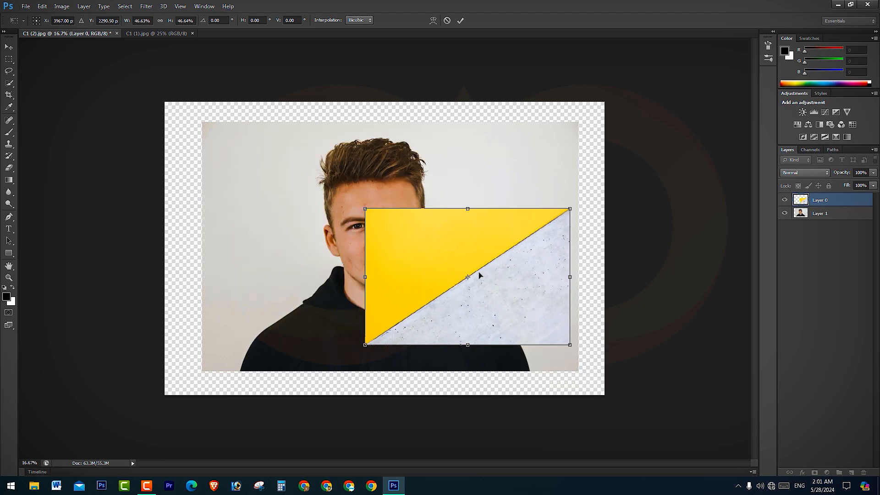
{"action": "left_click", "coordinate": [461, 21]}
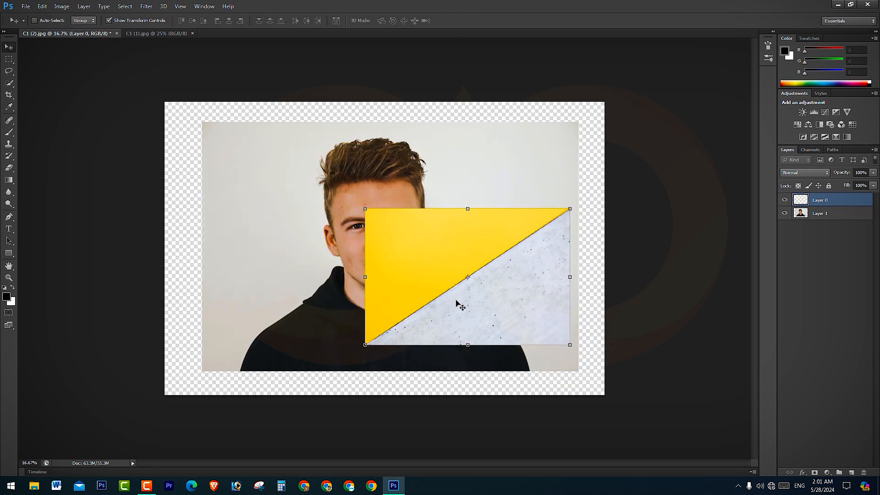
Reposition Layer 1 at the canvas's upper-left corner and Layer 0 at its lower-right corner, leaving no layer selected
{"action": "left_click_drag", "start_coordinate": [506, 284], "coordinate": [525, 265]}
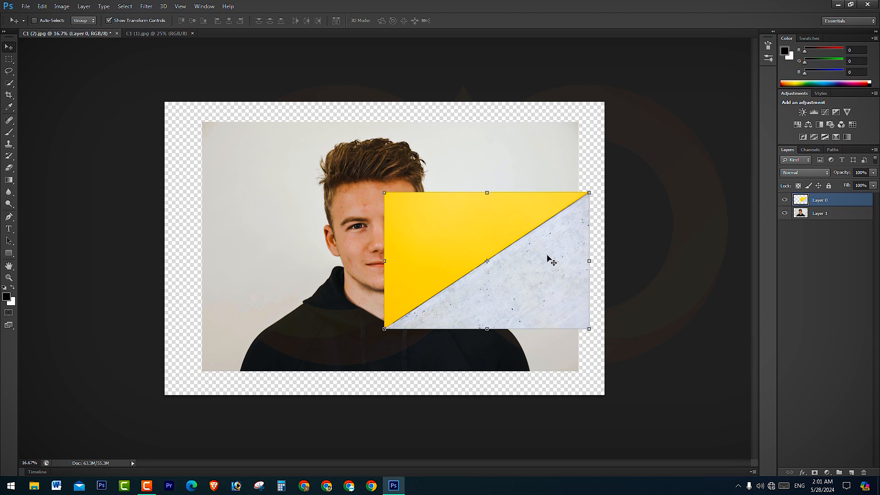
{"action": "left_click", "coordinate": [816, 217]}
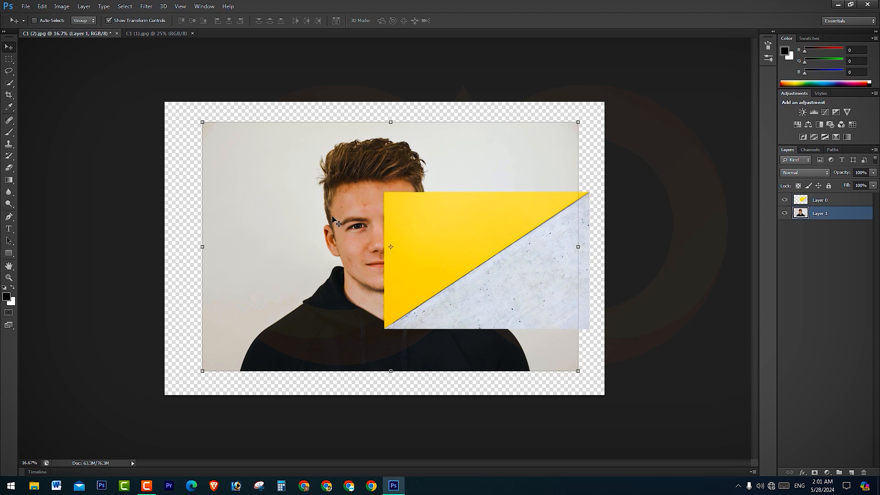
{"action": "left_click_drag", "start_coordinate": [338, 225], "coordinate": [298, 200]}
{"action": "left_click_drag", "start_coordinate": [572, 275], "coordinate": [565, 247]}
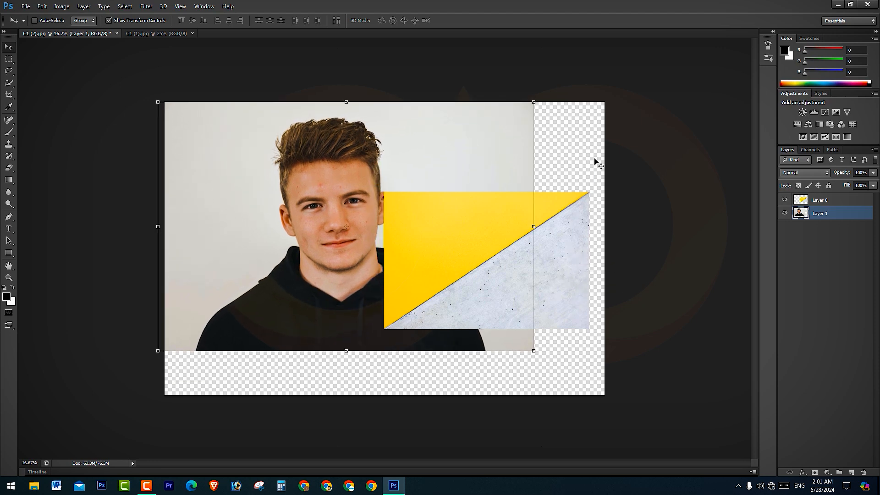
{"action": "left_click", "coordinate": [822, 202]}
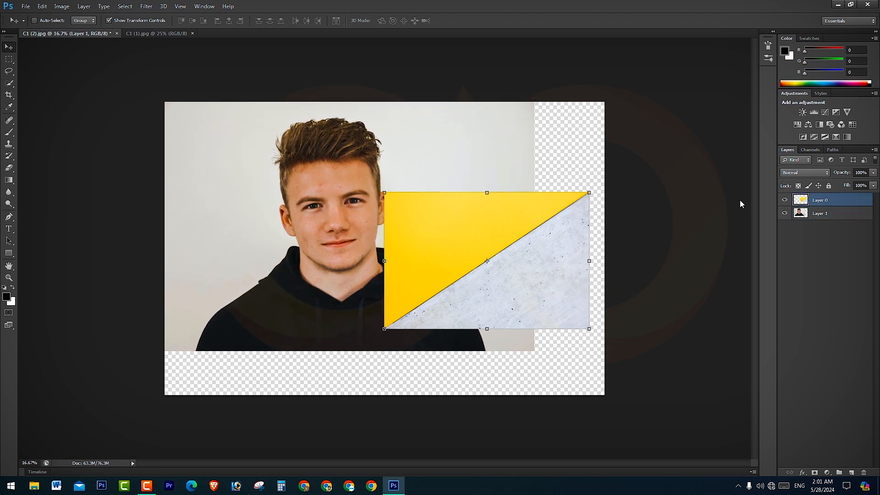
{"action": "left_click_drag", "start_coordinate": [534, 252], "coordinate": [548, 314]}
{"action": "left_click", "coordinate": [838, 221]}
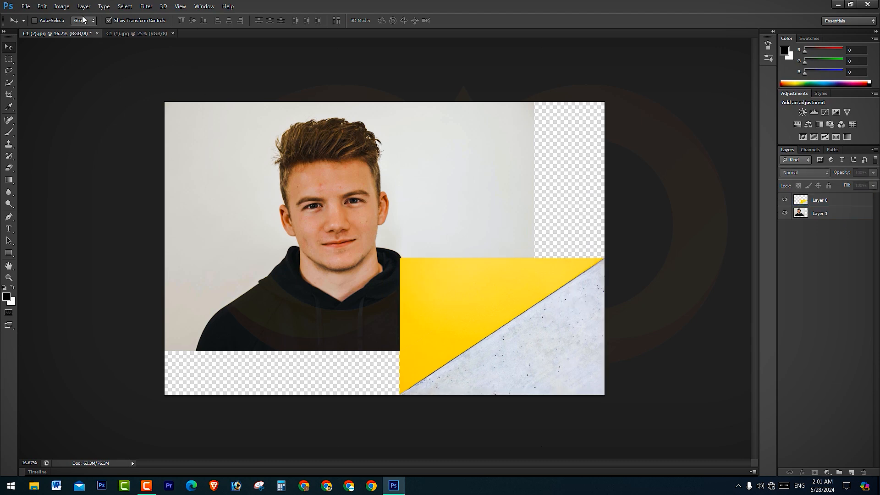
Annotate the Move tool's Show Transform Controls and Auto-Select options with boxes, then clear the marks
{"action": "key", "text": "ctrl+shift+d"}
{"action": "mouse_move", "coordinate": [102, 14]}
{"action": "left_mouse_down"}
{"action": "mouse_move", "coordinate": [142, 34]}
{"action": "mouse_move", "coordinate": [172, 31]}
{"action": "left_mouse_up"}
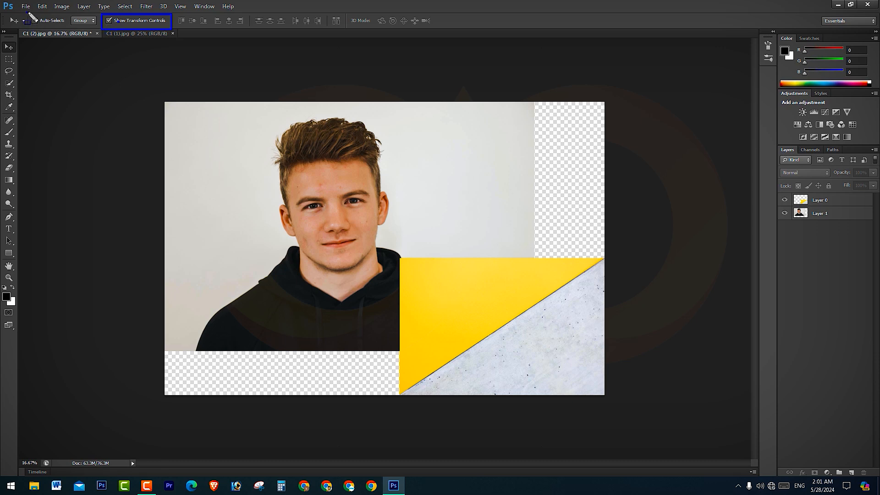
{"action": "left_click_drag", "start_coordinate": [28, 14], "coordinate": [66, 29]}
{"action": "key", "text": "Escape"}
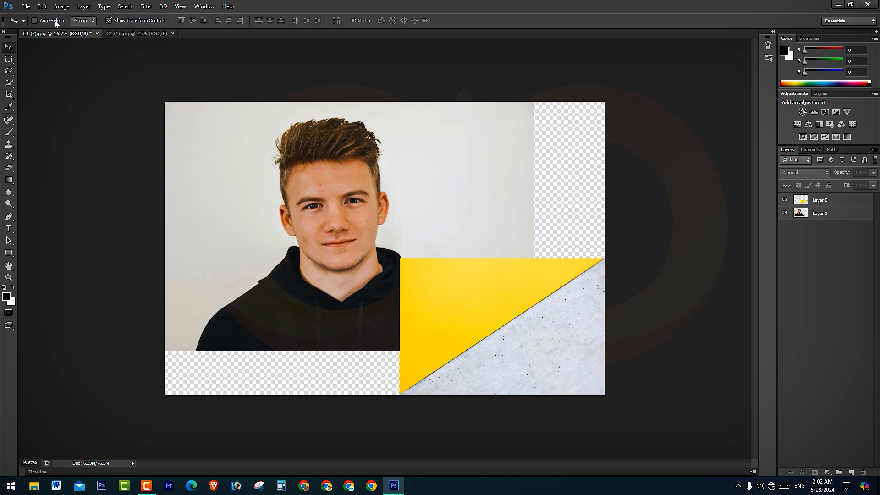
Try to move the yellow image with no layer selected, dismiss the message, and select Layer 0
{"action": "left_click", "coordinate": [422, 288]}
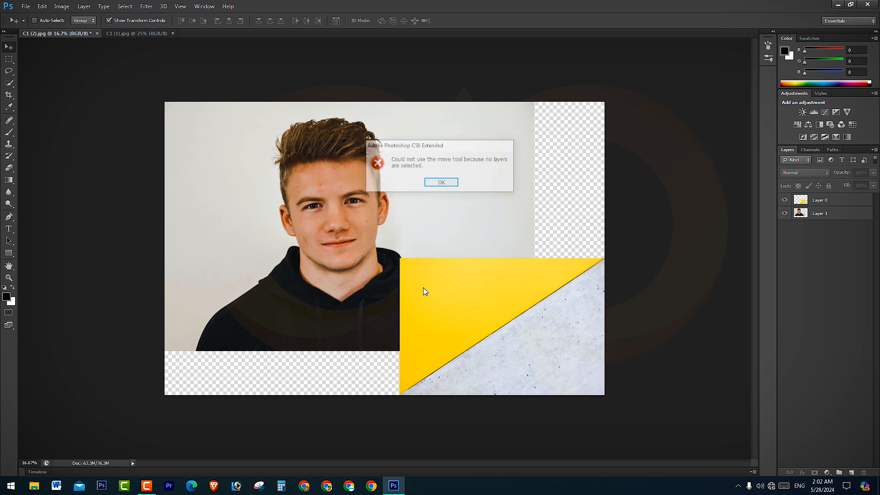
{"action": "left_click", "coordinate": [434, 184]}
{"action": "left_click", "coordinate": [823, 207]}
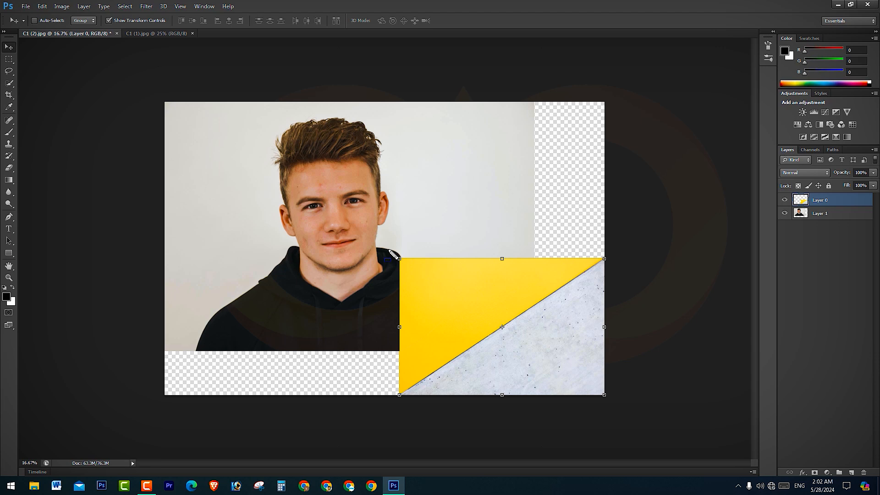
Outline the portrait, the yellow image and its upper-left corner with annotation boxes, then clear the marks
{"action": "left_click_drag", "start_coordinate": [387, 249], "coordinate": [422, 274]}
{"action": "mouse_move", "coordinate": [166, 99]}
{"action": "left_mouse_down"}
{"action": "mouse_move", "coordinate": [543, 311]}
{"action": "mouse_move", "coordinate": [534, 344]}
{"action": "left_mouse_up"}
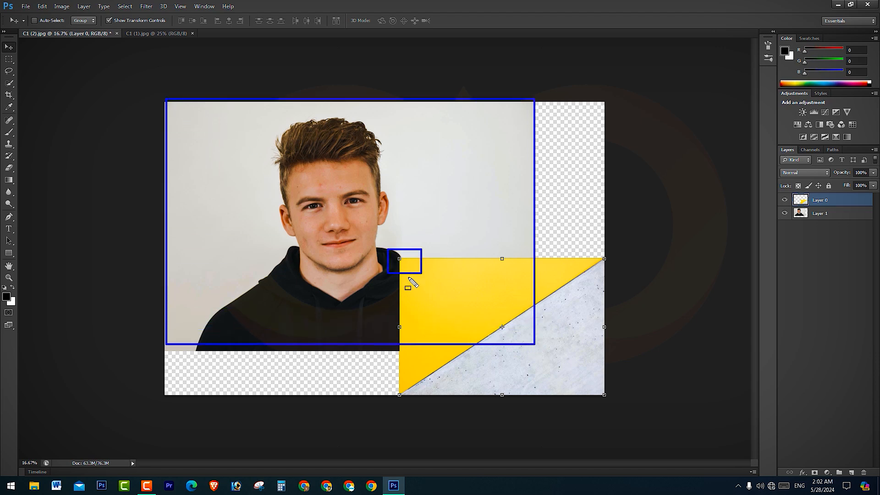
{"action": "left_click_drag", "start_coordinate": [403, 259], "coordinate": [604, 393]}
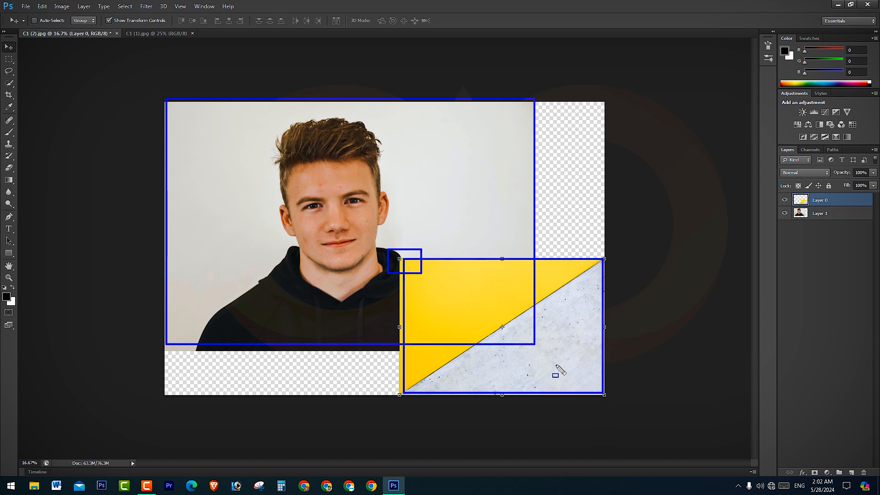
{"action": "key", "text": "Escape"}
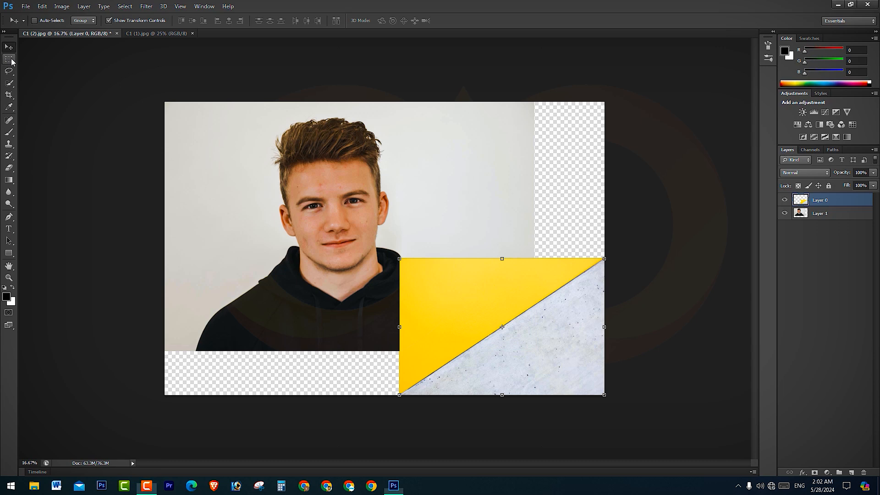
Activate the Rectangular Marquee tool and outline its options with an annotation box, clearing the mark when done
{"action": "left_click", "coordinate": [8, 60]}
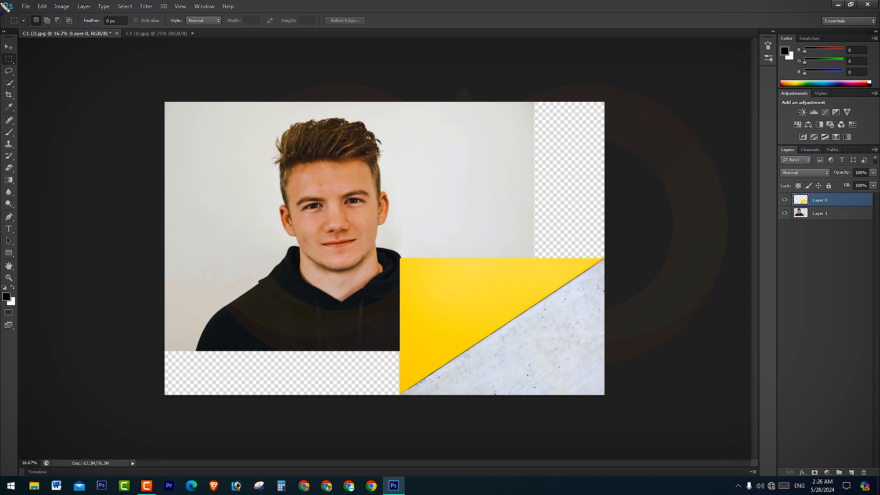
{"action": "mouse_move", "coordinate": [2, 2]}
{"action": "left_mouse_down"}
{"action": "mouse_move", "coordinate": [43, 24]}
{"action": "mouse_move", "coordinate": [377, 30]}
{"action": "left_mouse_up"}
{"action": "key", "text": "Escape"}
Select a rectangular area around the man on Layer 1 and shift its pixels slightly with the Move tool
{"action": "left_click_drag", "start_coordinate": [207, 135], "coordinate": [448, 350]}
{"action": "left_click", "coordinate": [835, 217]}
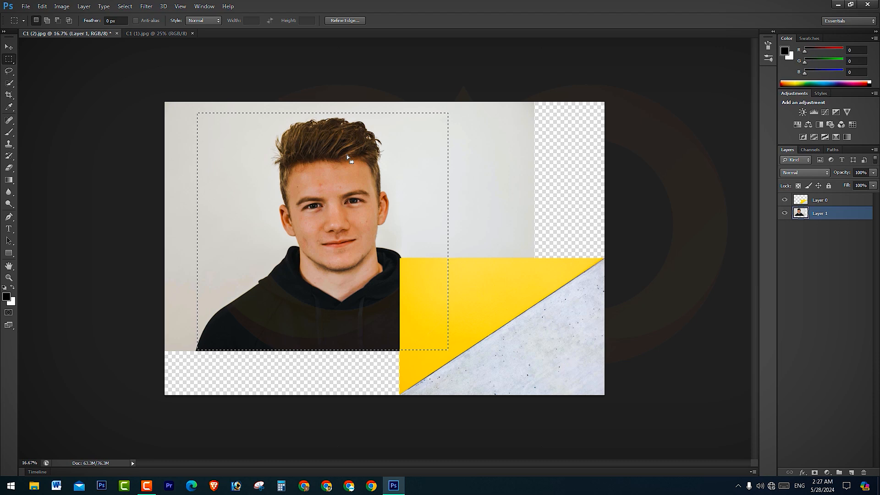
{"action": "key", "text": "v"}
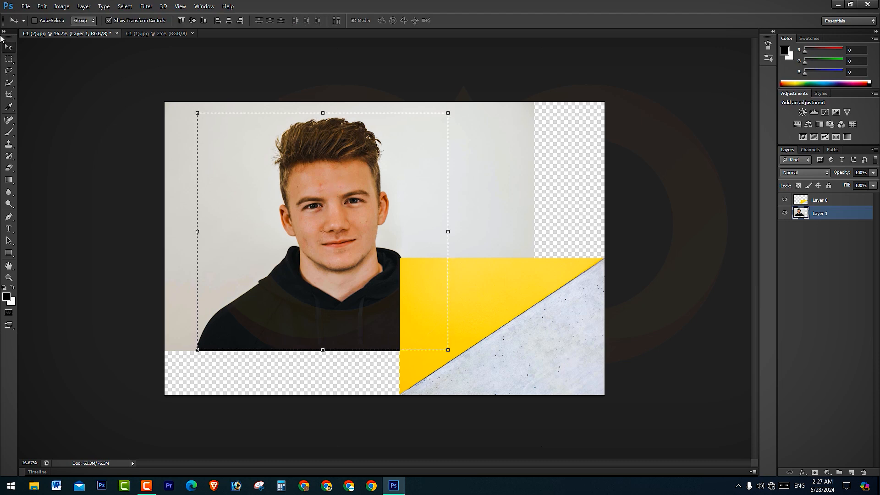
{"action": "left_click_drag", "start_coordinate": [310, 202], "coordinate": [342, 192]}
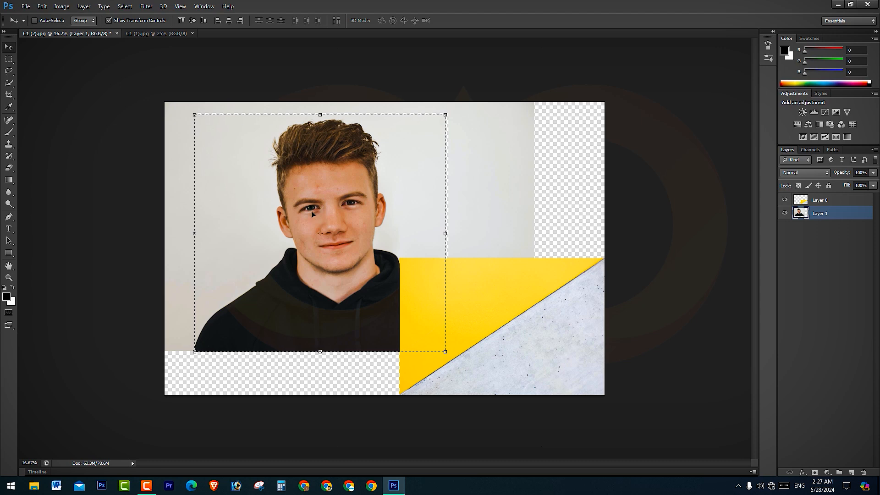
Enable Auto-Select, shift the selected portrait area a little further left, and clear the selection with the Rectangular Marquee tool
{"action": "left_click", "coordinate": [51, 21]}
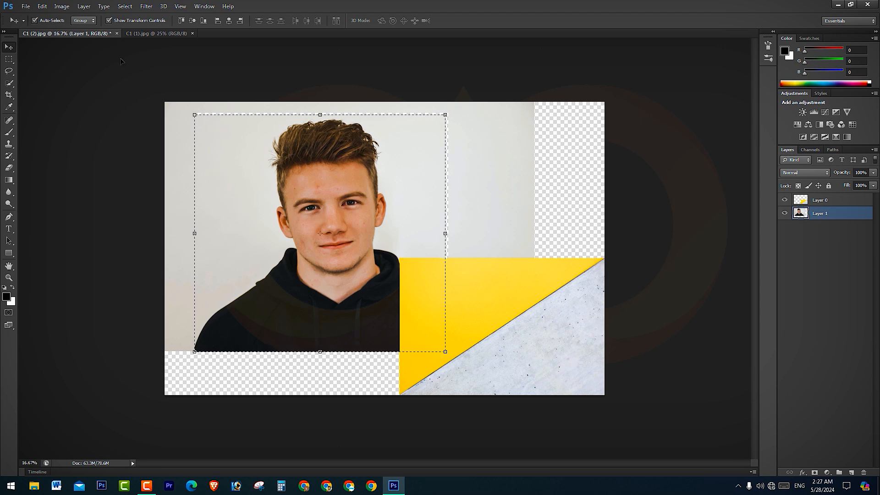
{"action": "left_click_drag", "start_coordinate": [271, 190], "coordinate": [264, 189]}
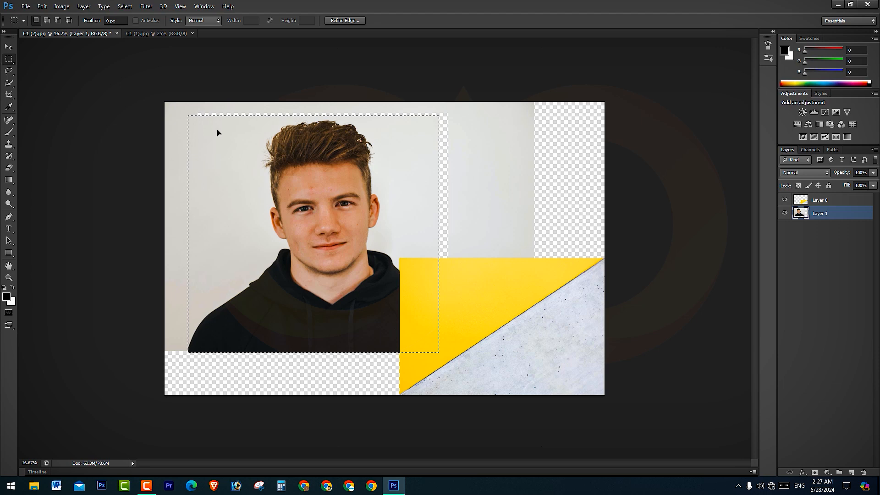
{"action": "left_click", "coordinate": [254, 108]}
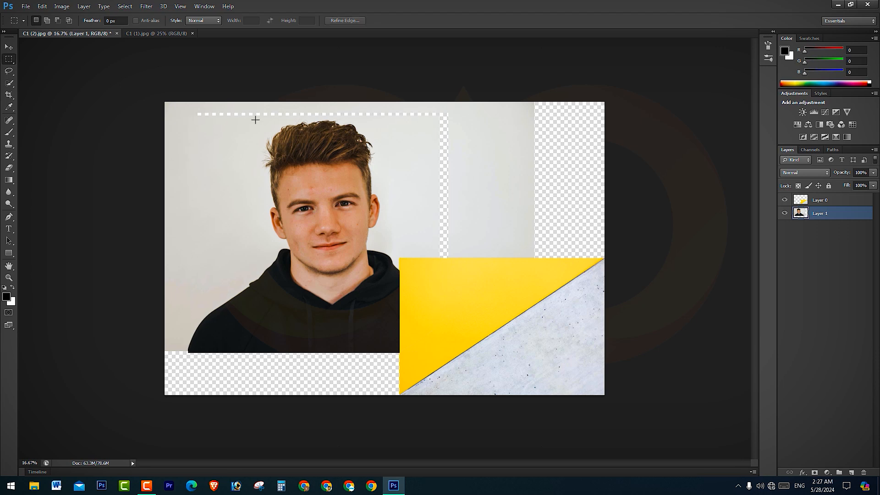
Draw a rectangular selection around the man's head and torso on Layer 1, redrawing it down to the lower torso
{"action": "left_click_drag", "start_coordinate": [255, 119], "coordinate": [393, 316]}
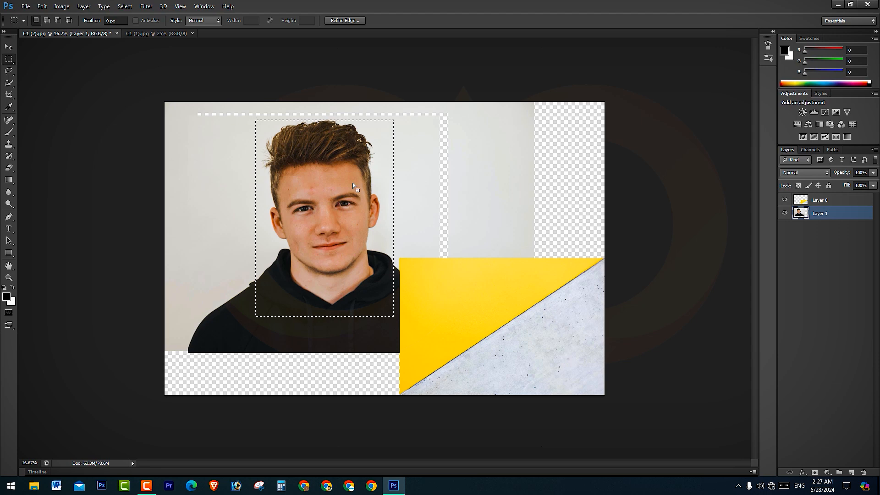
{"action": "left_click", "coordinate": [323, 180]}
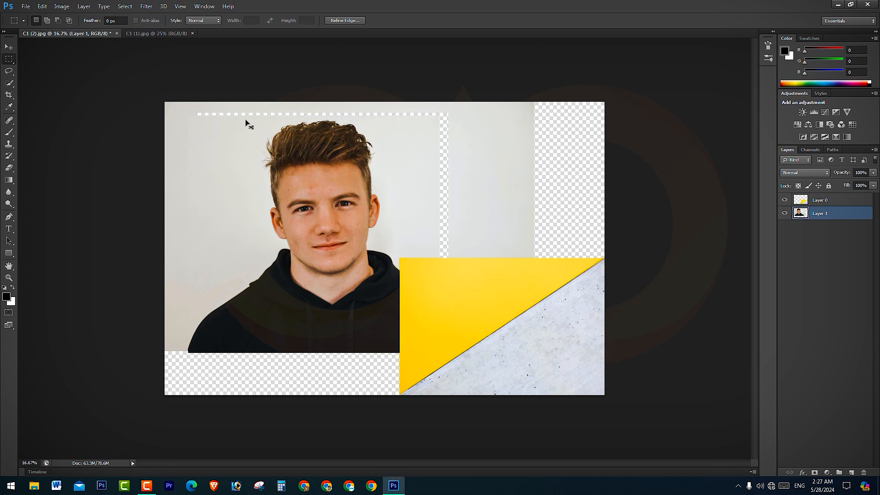
{"action": "left_click_drag", "start_coordinate": [246, 121], "coordinate": [402, 344]}
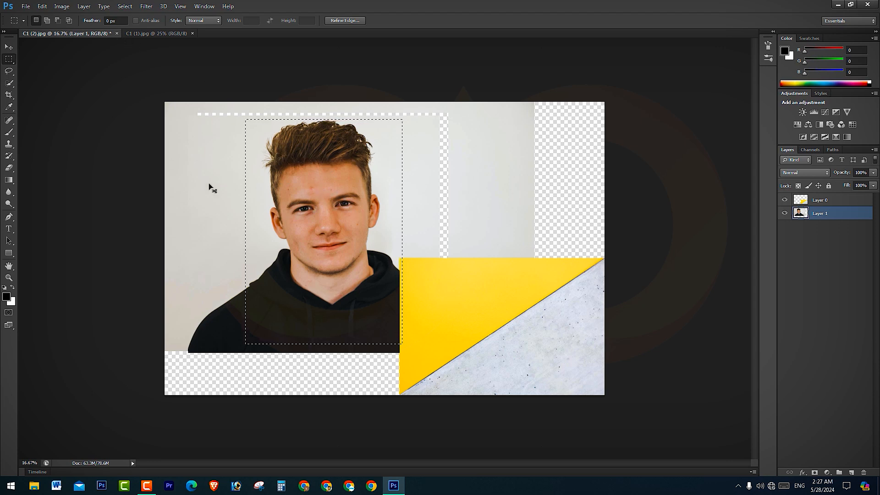
Crop the canvas to the rectangular selection around the man, and undo the crop
{"action": "left_click", "coordinate": [69, 7]}
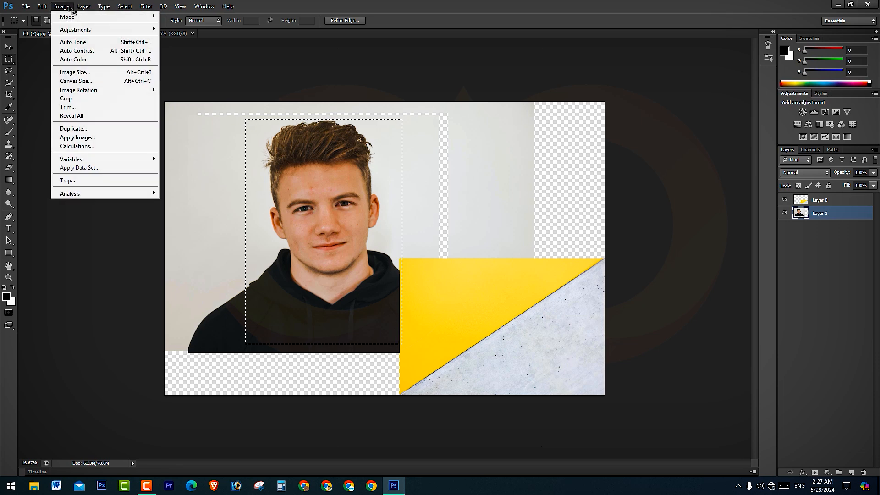
{"action": "left_click", "coordinate": [67, 7]}
{"action": "left_click", "coordinate": [65, 7]}
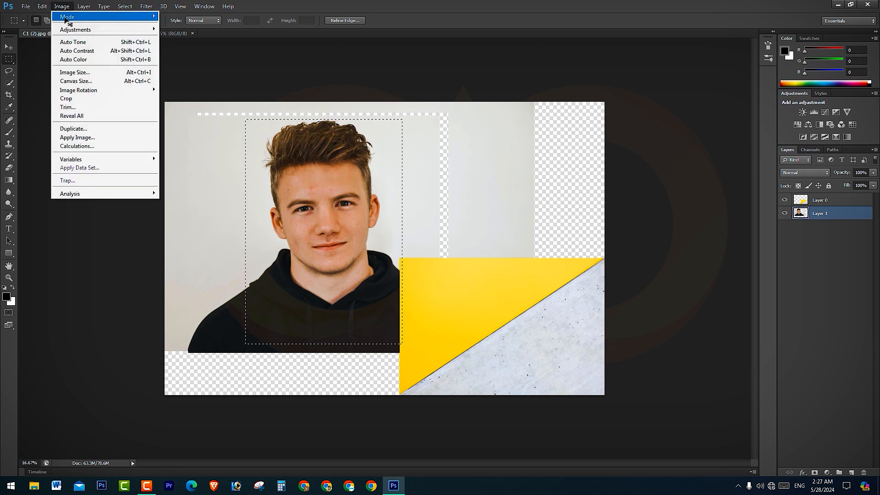
{"action": "left_click", "coordinate": [70, 98]}
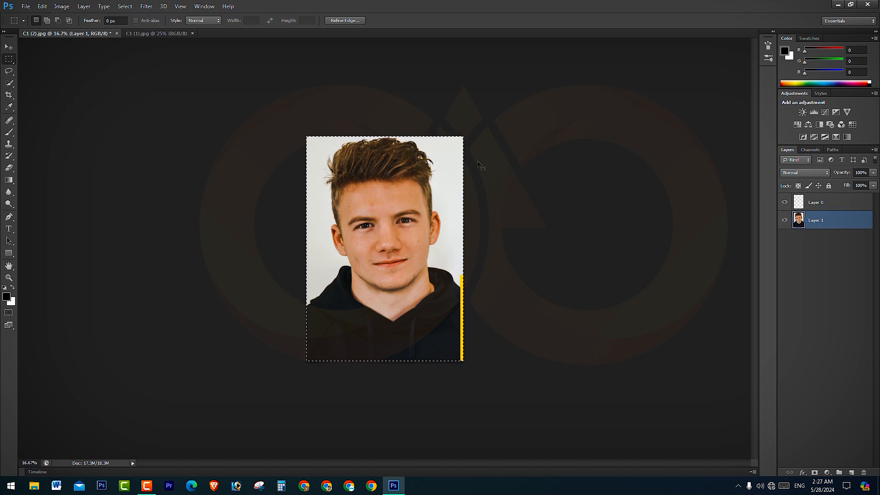
{"action": "key", "text": "ctrl+d"}
{"action": "key", "text": "ctrl+z"}
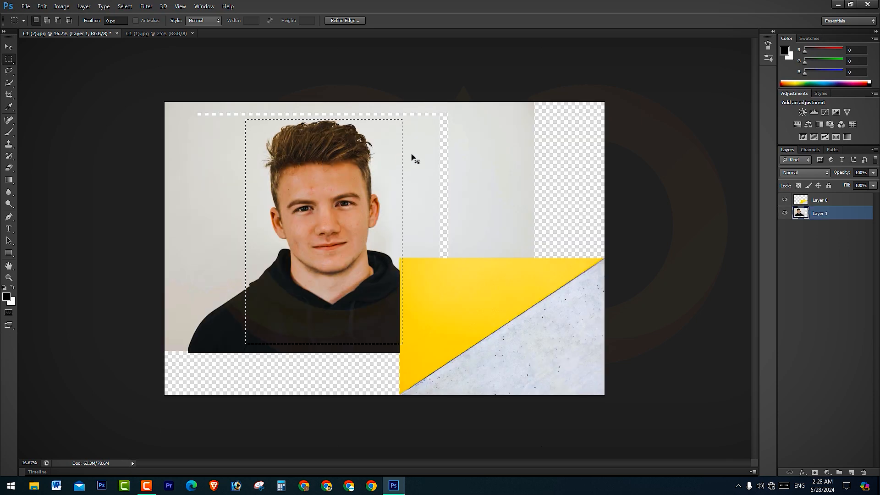
Clear the rectangular selection, and show the History panel, enlarged and docked beside the other panels
{"action": "left_click", "coordinate": [386, 161]}
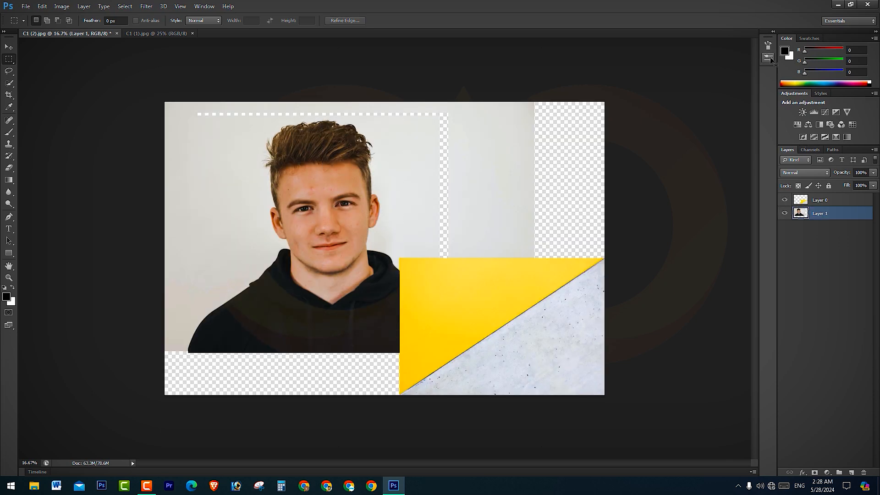
{"action": "left_click", "coordinate": [202, 6]}
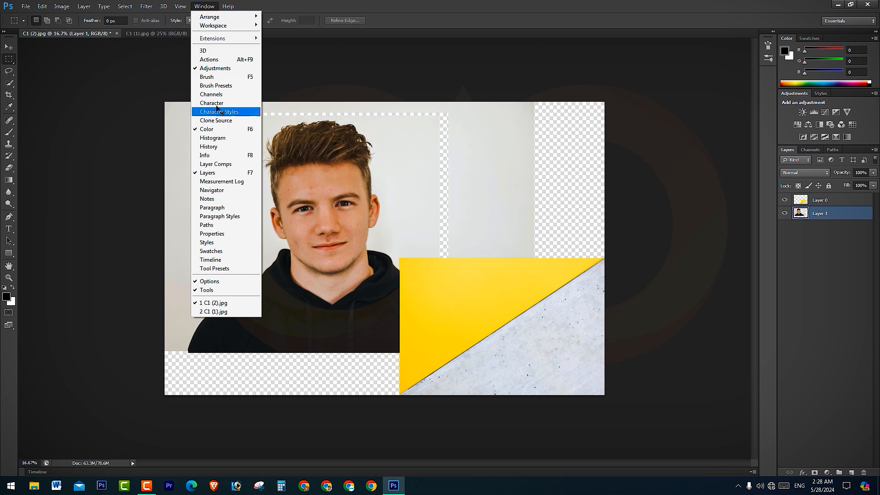
{"action": "left_click", "coordinate": [222, 146]}
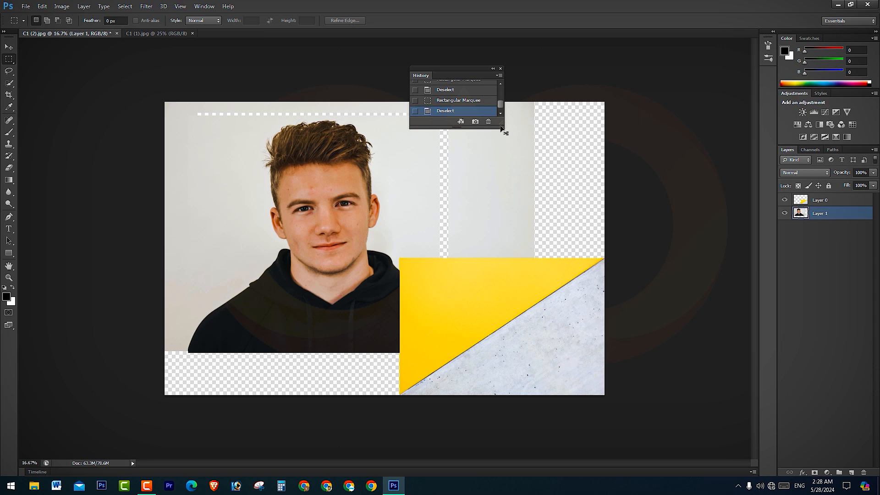
{"action": "left_click_drag", "start_coordinate": [506, 128], "coordinate": [553, 449]}
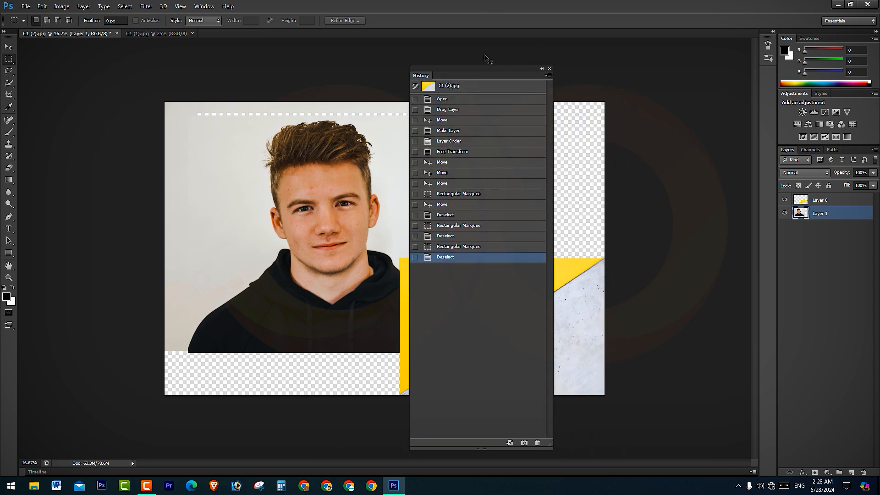
{"action": "left_click_drag", "start_coordinate": [494, 74], "coordinate": [757, 59]}
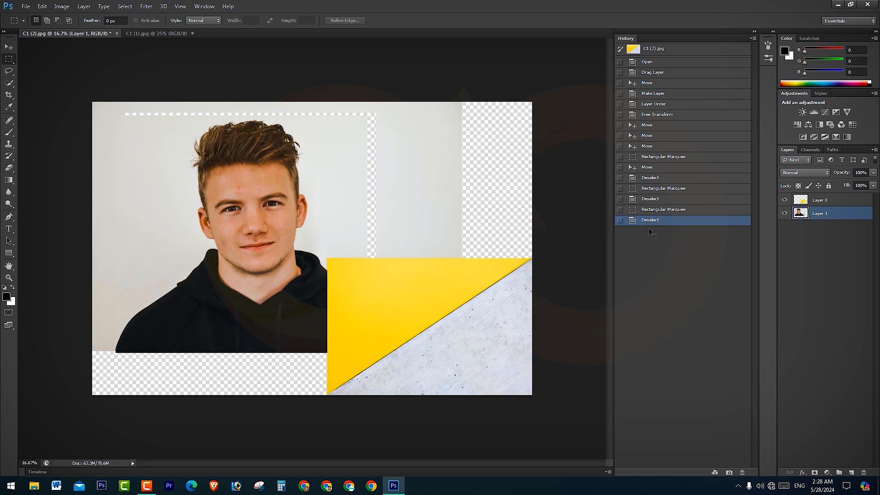
Step the document back to its Open history state, return to the latest Deselect state, and collapse the History panel
{"action": "left_click", "coordinate": [663, 84]}
{"action": "left_click", "coordinate": [662, 64]}
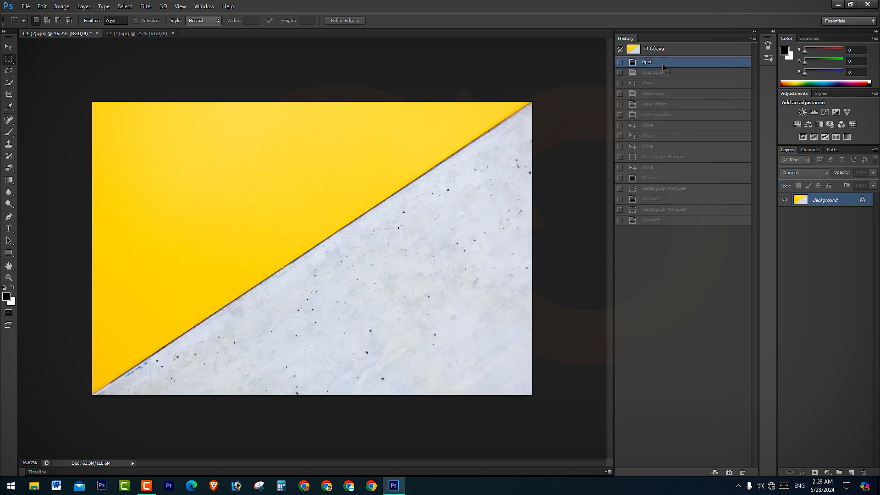
{"action": "left_click", "coordinate": [651, 220]}
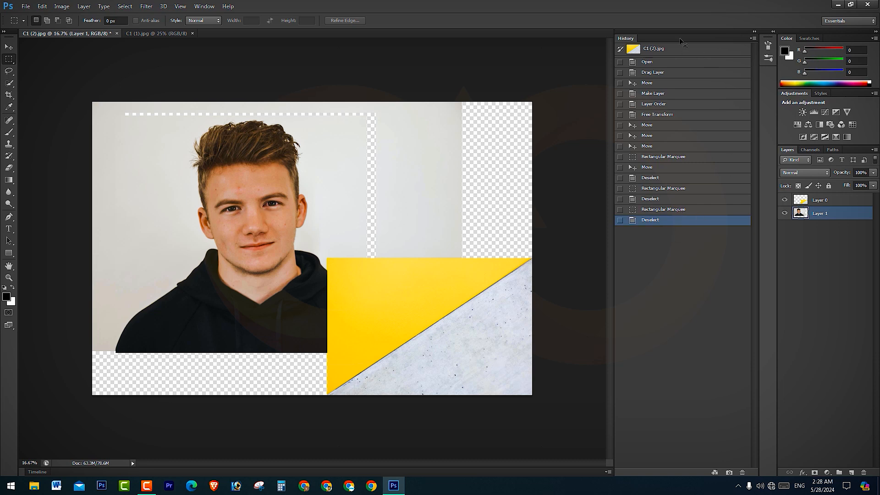
{"action": "left_click", "coordinate": [755, 31]}
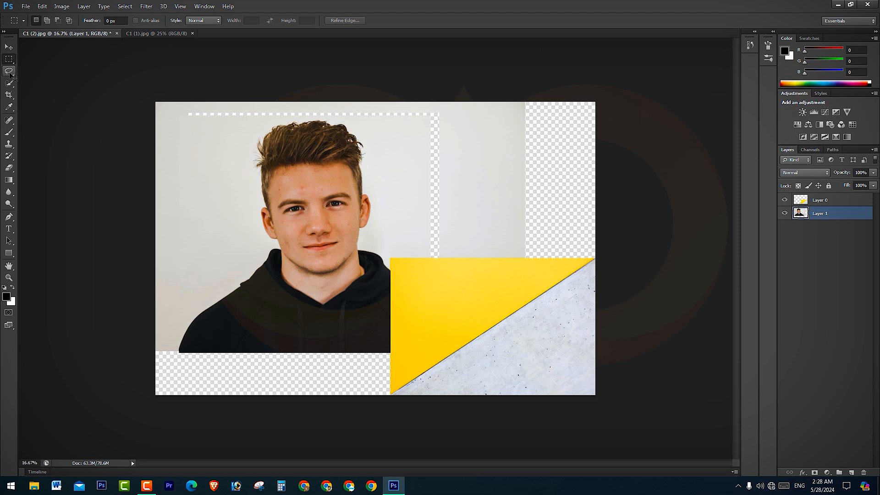
Try drawing a freehand selection on the portrait with the Lasso tool and moving the selected pixels
{"action": "left_click", "coordinate": [9, 72]}
{"action": "left_click", "coordinate": [9, 71]}
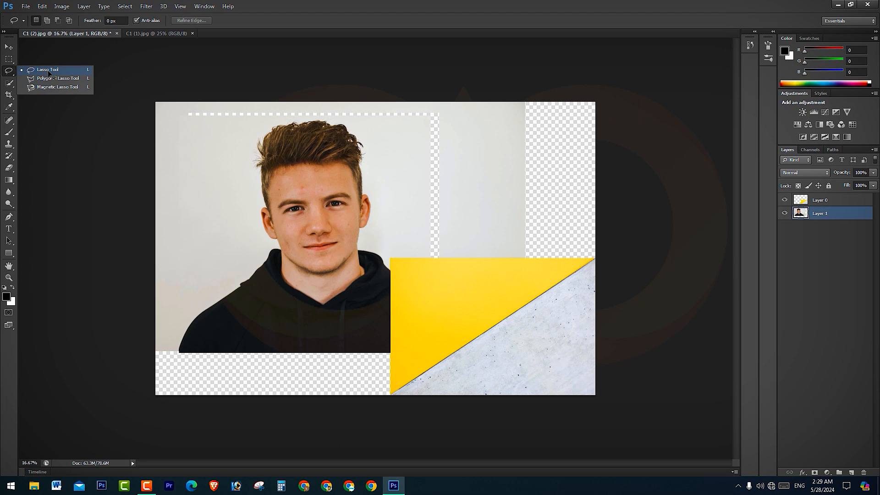
{"action": "left_click", "coordinate": [48, 72]}
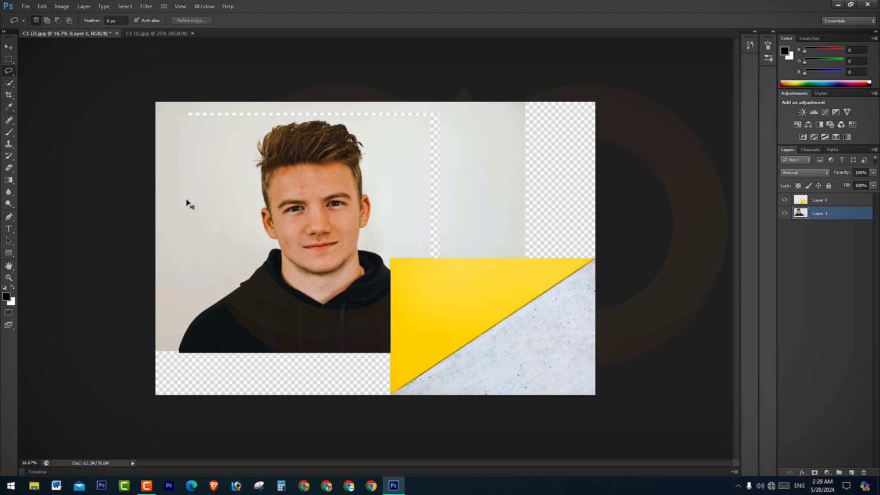
{"action": "mouse_move", "coordinate": [184, 188]}
{"action": "left_mouse_down"}
{"action": "mouse_move", "coordinate": [218, 156]}
{"action": "mouse_move", "coordinate": [262, 148]}
{"action": "mouse_move", "coordinate": [247, 197]}
{"action": "mouse_move", "coordinate": [200, 212]}
{"action": "mouse_move", "coordinate": [183, 187]}
{"action": "left_mouse_up"}
{"action": "mouse_move", "coordinate": [313, 155]}
{"action": "left_mouse_down"}
{"action": "mouse_move", "coordinate": [309, 215]}
{"action": "mouse_move", "coordinate": [312, 155]}
{"action": "mouse_move", "coordinate": [354, 188]}
{"action": "mouse_move", "coordinate": [397, 157]}
{"action": "left_mouse_up"}
{"action": "key", "text": "v"}
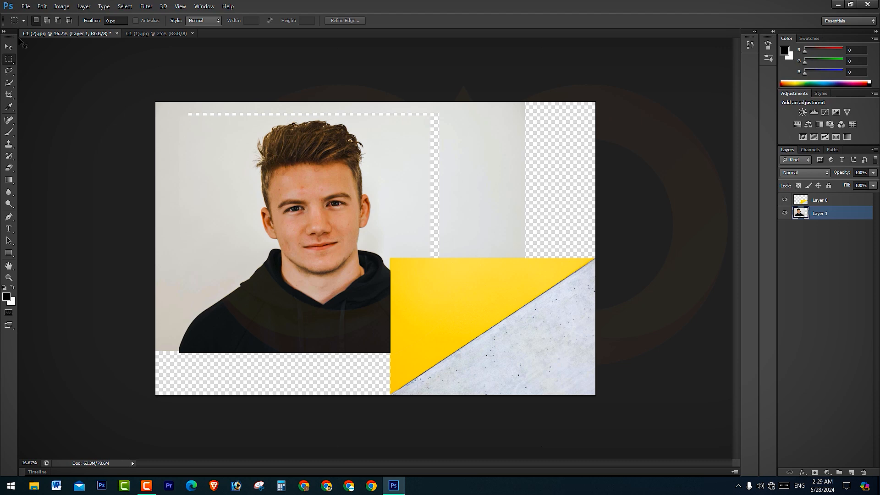
Activate the Polygonal Lasso tool and try a small outline on the plain wall beside the man
{"action": "left_click", "coordinate": [9, 70]}
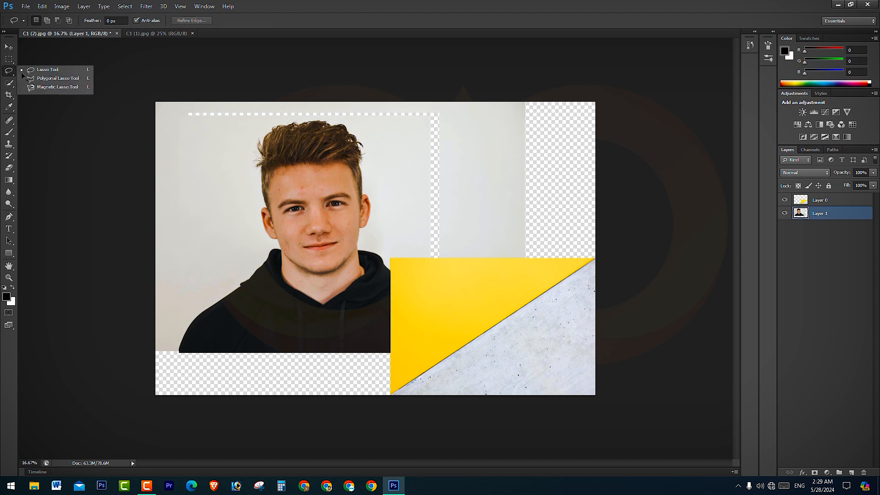
{"action": "left_click", "coordinate": [63, 81]}
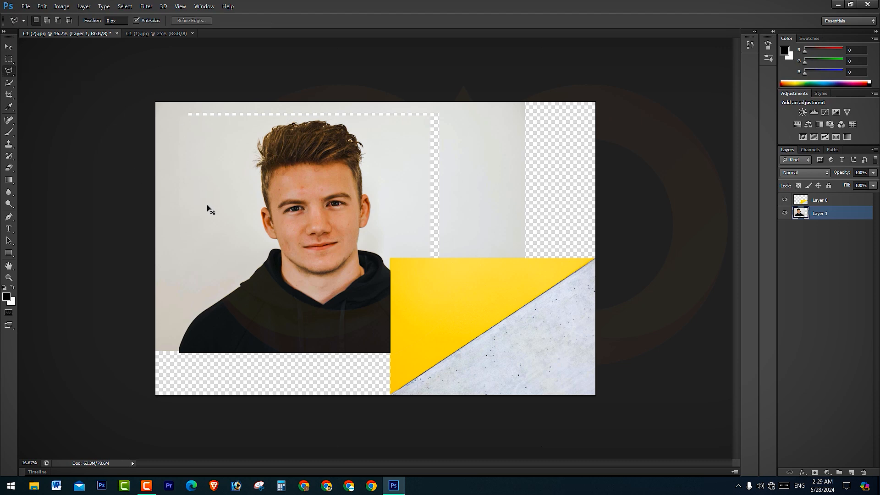
{"action": "left_click", "coordinate": [188, 184]}
{"action": "left_click", "coordinate": [204, 256]}
{"action": "left_click", "coordinate": [220, 209]}
{"action": "left_click", "coordinate": [192, 174]}
{"action": "key", "text": "Escape"}
Draw a closed polygonal selection around the man's head, from above the hair down to the chin
{"action": "left_click", "coordinate": [200, 129]}
{"action": "left_click", "coordinate": [429, 125]}
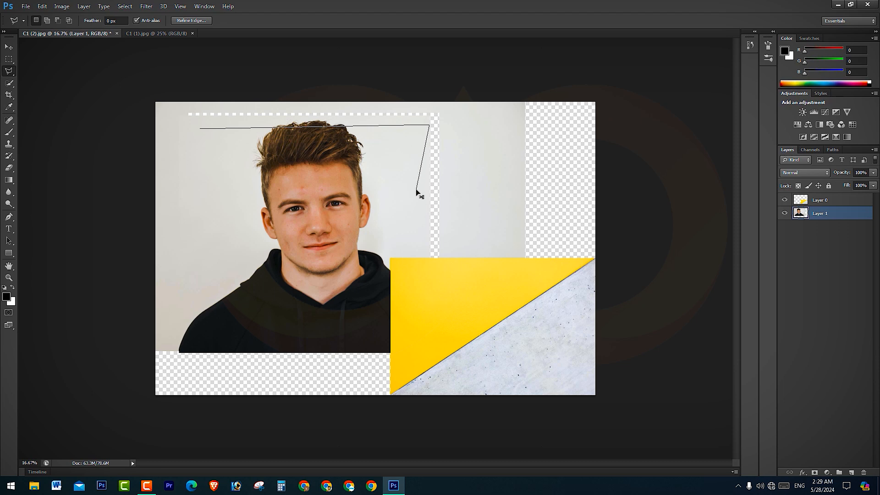
{"action": "left_click", "coordinate": [417, 188]}
{"action": "left_click", "coordinate": [384, 260]}
{"action": "left_click", "coordinate": [202, 249]}
{"action": "left_click", "coordinate": [191, 151]}
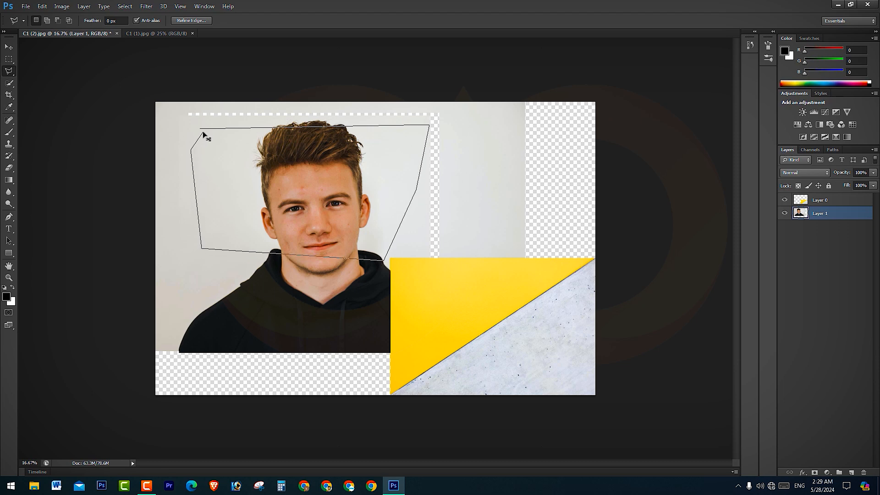
{"action": "left_click", "coordinate": [200, 129]}
Move the selected head area to the right on the canvas with the Move tool, and undo the move
{"action": "key", "text": "v"}
{"action": "mouse_move", "coordinate": [275, 177]}
{"action": "left_mouse_down"}
{"action": "mouse_move", "coordinate": [393, 222]}
{"action": "mouse_move", "coordinate": [461, 173]}
{"action": "left_mouse_up"}
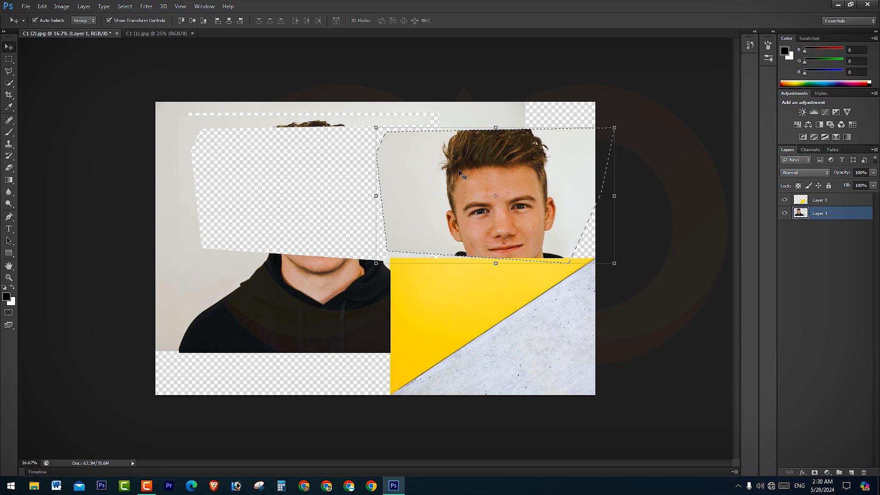
{"action": "key", "text": "ctrl+z"}
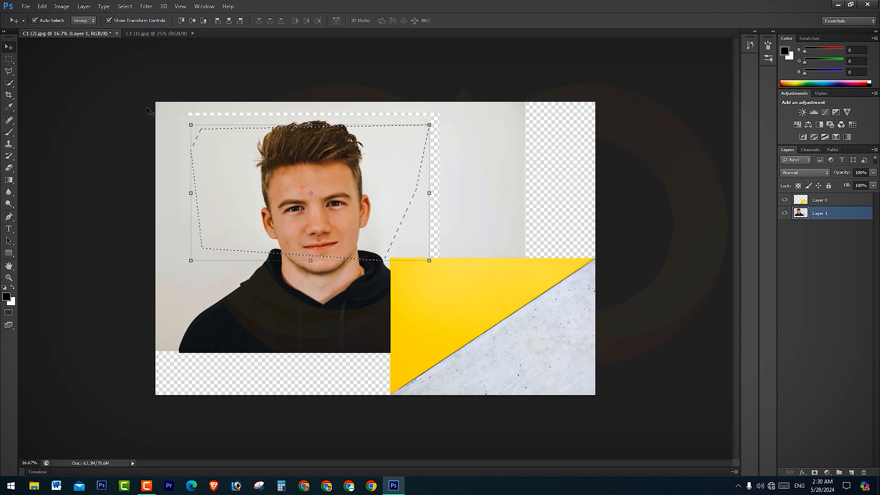
Trace the man's shoulders and head with the Magnetic Lasso tool and close the selection around the surrounding background
{"action": "left_click", "coordinate": [9, 71]}
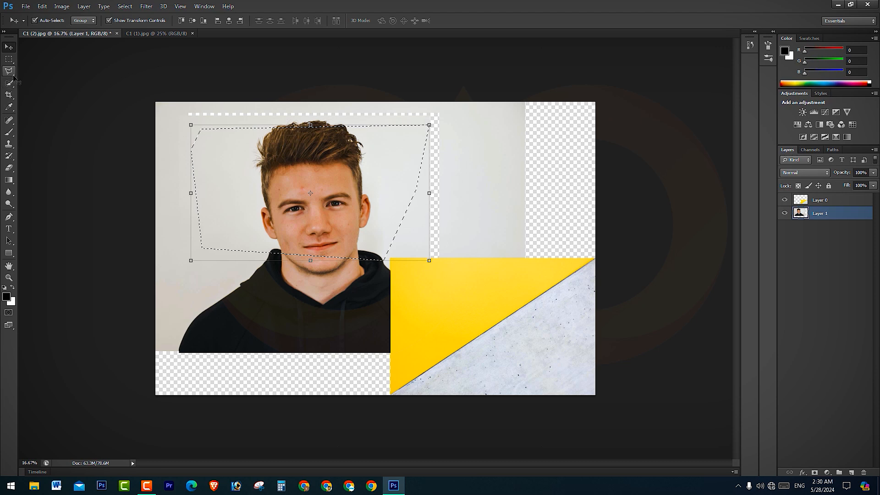
{"action": "left_click", "coordinate": [186, 117]}
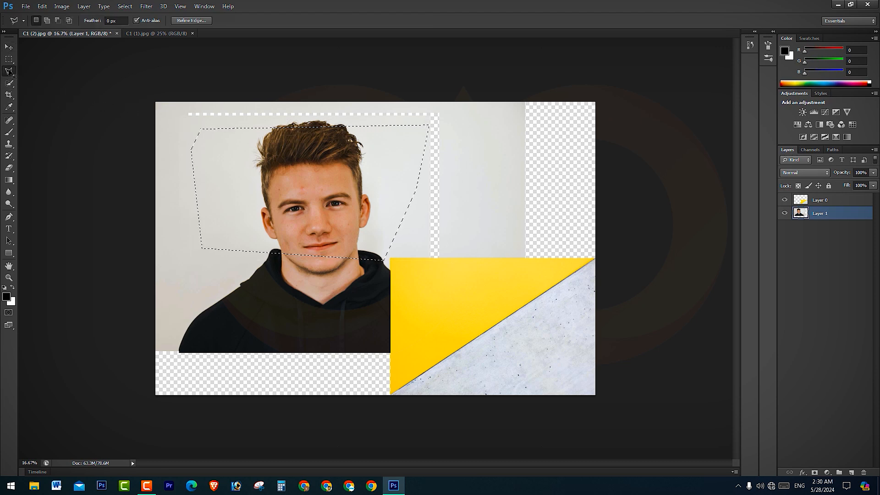
{"action": "right_click", "coordinate": [9, 71]}
{"action": "left_click", "coordinate": [83, 89]}
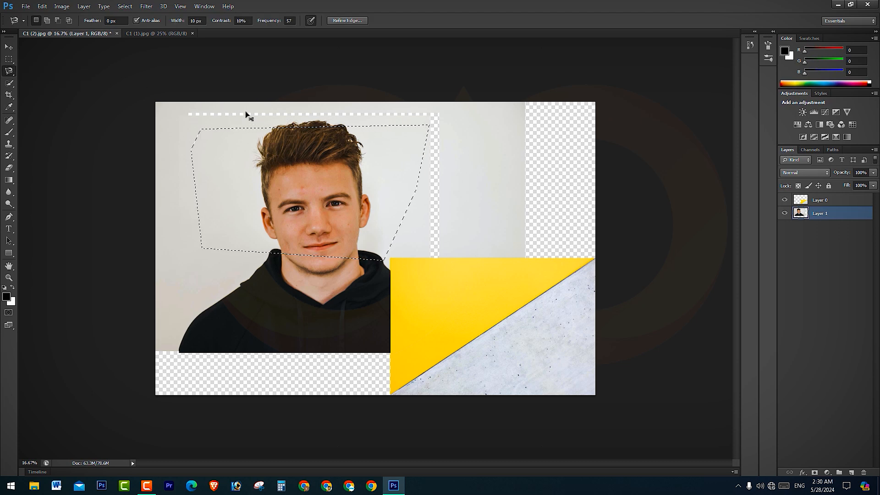
{"action": "left_click", "coordinate": [246, 112]}
{"action": "key", "text": "Escape"}
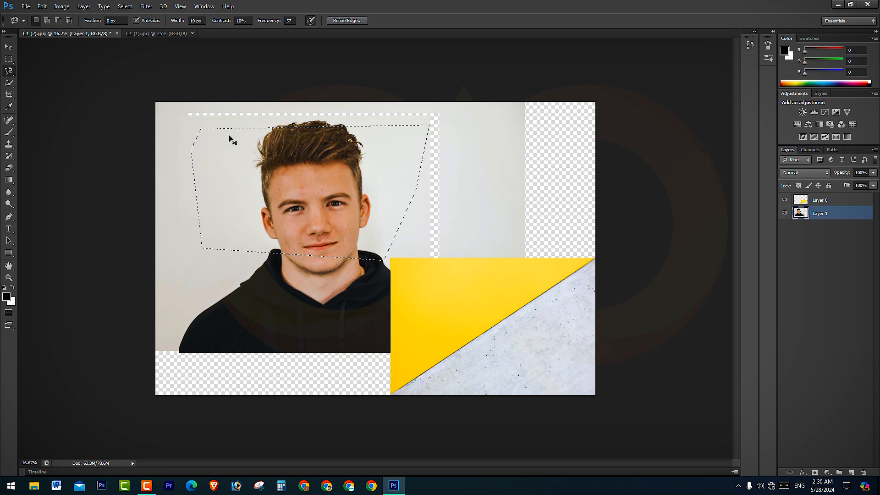
{"action": "left_click", "coordinate": [179, 352]}
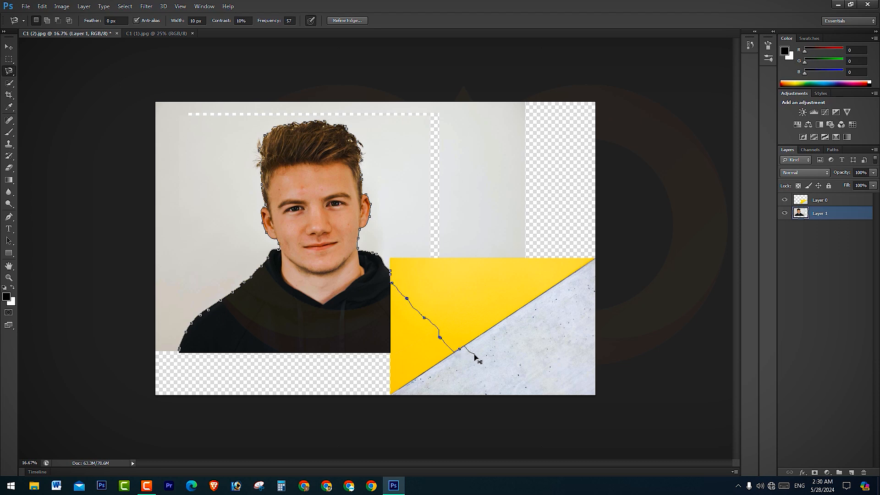
{"action": "left_click", "coordinate": [179, 349]}
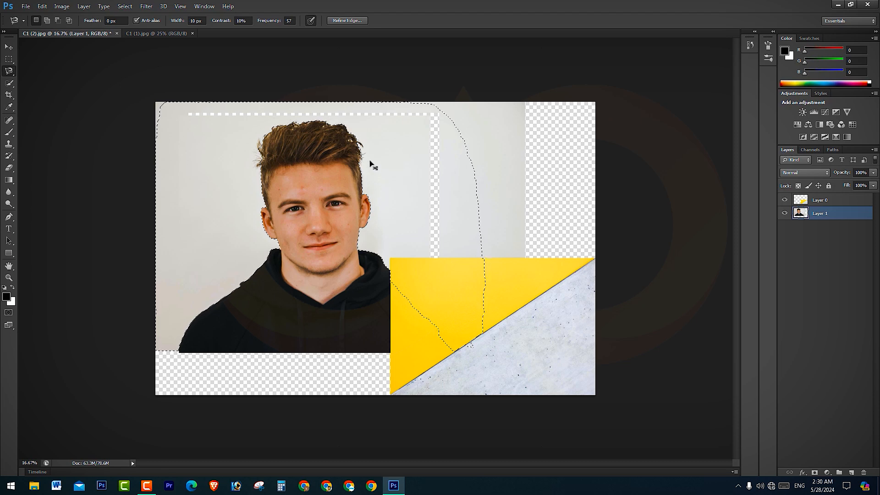
Shift Layer 1 slightly down and right, move the selected background off the man, and delete it
{"action": "key", "text": "v"}
{"action": "left_click_drag", "start_coordinate": [319, 260], "coordinate": [335, 281]}
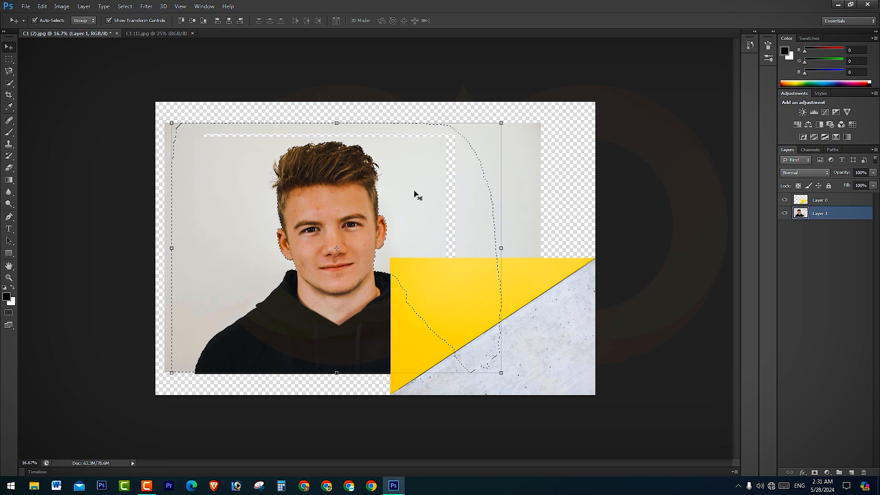
{"action": "left_click_drag", "start_coordinate": [429, 177], "coordinate": [702, 137]}
{"action": "left_click_drag", "start_coordinate": [481, 171], "coordinate": [576, 165]}
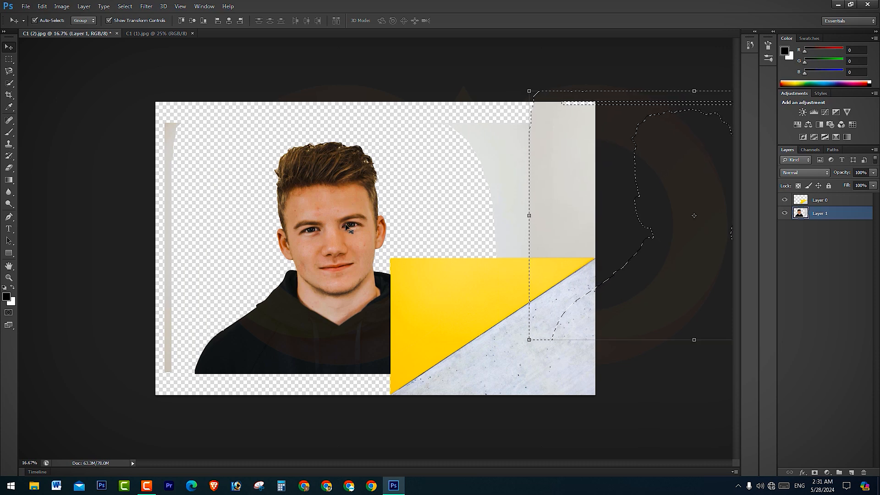
{"action": "left_click_drag", "start_coordinate": [564, 165], "coordinate": [222, 183]}
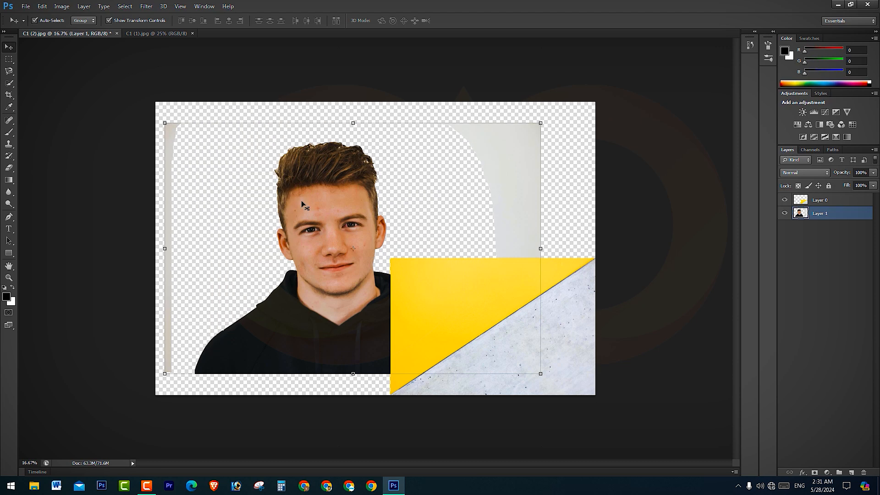
Shift the cut-out man slightly upward, and scale the yellow and concrete Layer 0 to 214.63% to fill the canvas
{"action": "left_click_drag", "start_coordinate": [343, 221], "coordinate": [357, 196]}
{"action": "left_click", "coordinate": [478, 323]}
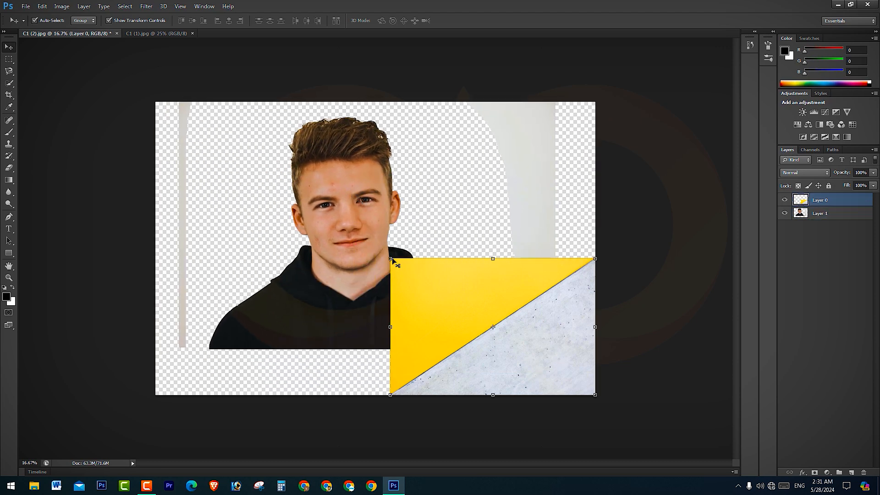
{"action": "left_click_drag", "start_coordinate": [394, 262], "coordinate": [151, 119]}
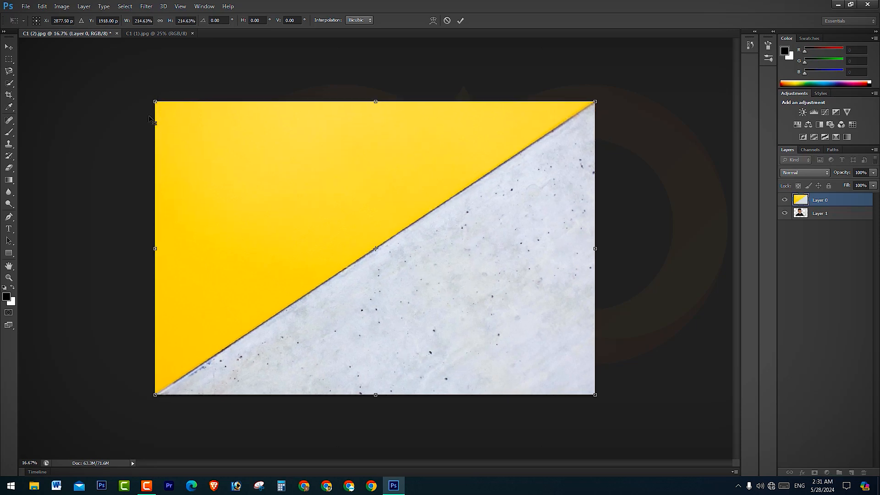
{"action": "key", "text": "Return"}
Place Layer 1 above Layer 0 and move the cut-out man slightly lower over the yellow and concrete background
{"action": "left_click_drag", "start_coordinate": [821, 213], "coordinate": [821, 196]}
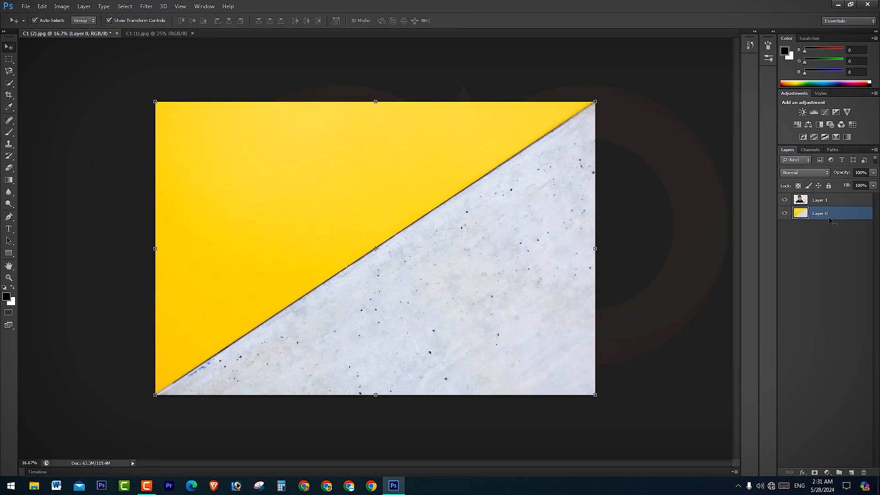
{"action": "left_click_drag", "start_coordinate": [329, 208], "coordinate": [342, 233]}
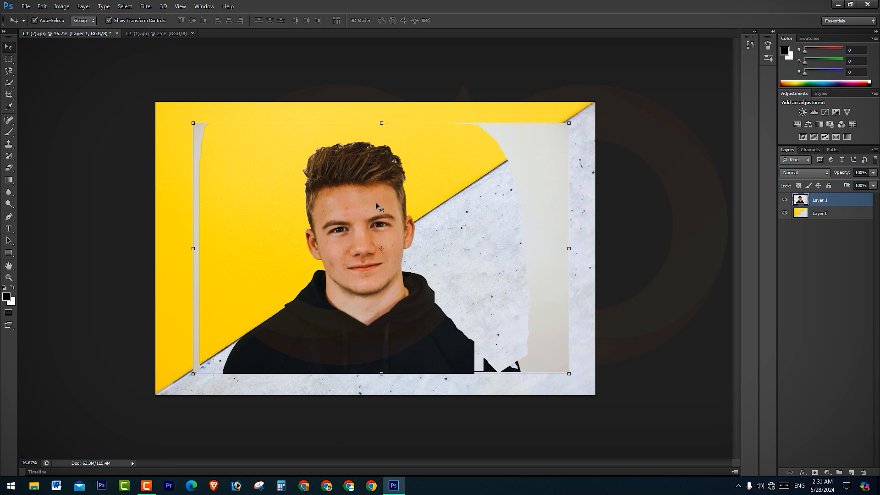
{"action": "scroll", "coordinate": [343, 183], "scroll_direction": "up", "scroll_amount": 5}
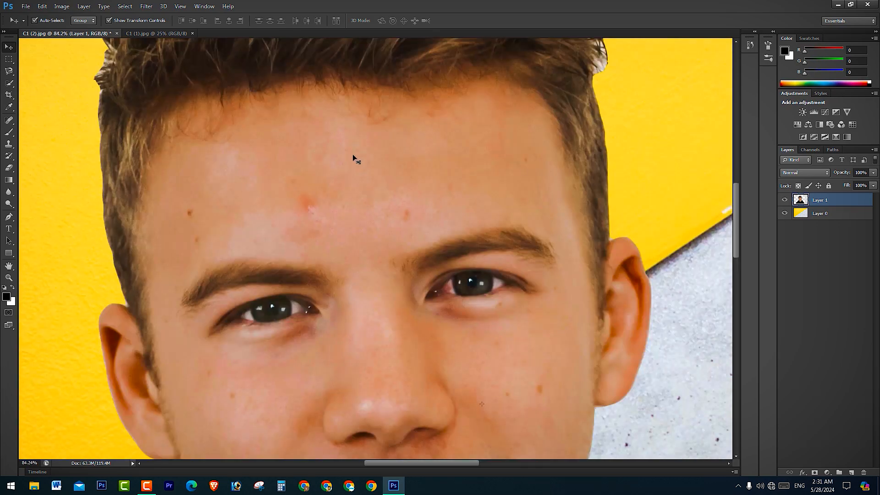
Examine the man's dark hair at 3200% magnification, down to its individual pixels
{"action": "scroll", "coordinate": [353, 158], "scroll_direction": "up", "scroll_amount": 8}
{"action": "scroll", "coordinate": [350, 100], "scroll_direction": "up", "scroll_amount": 3}
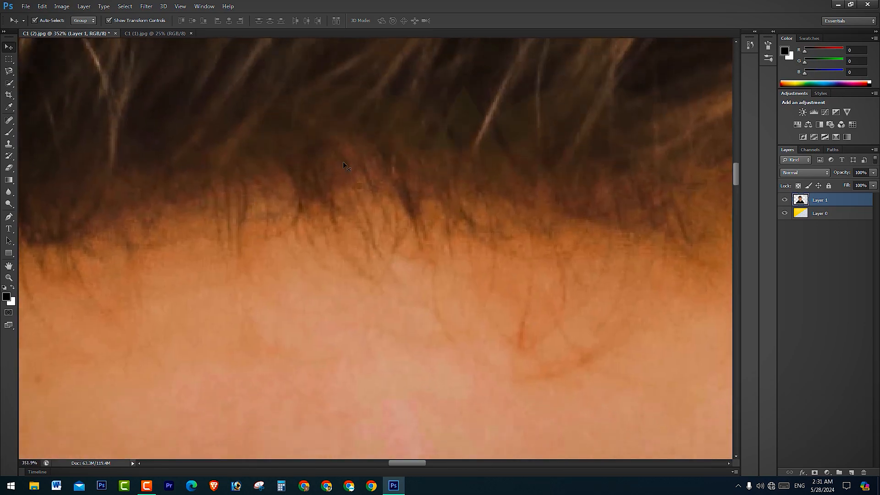
{"action": "scroll", "coordinate": [343, 162], "scroll_direction": "up", "scroll_amount": 6}
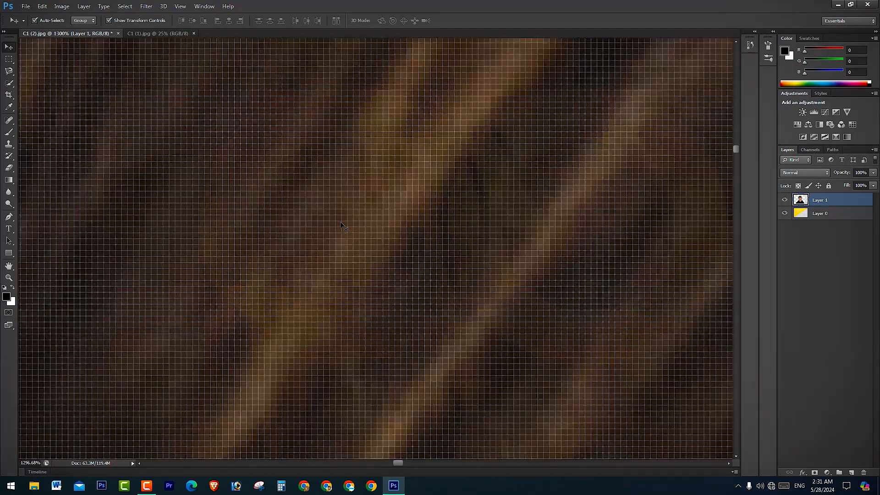
{"action": "scroll", "coordinate": [343, 226], "scroll_direction": "up", "scroll_amount": 3}
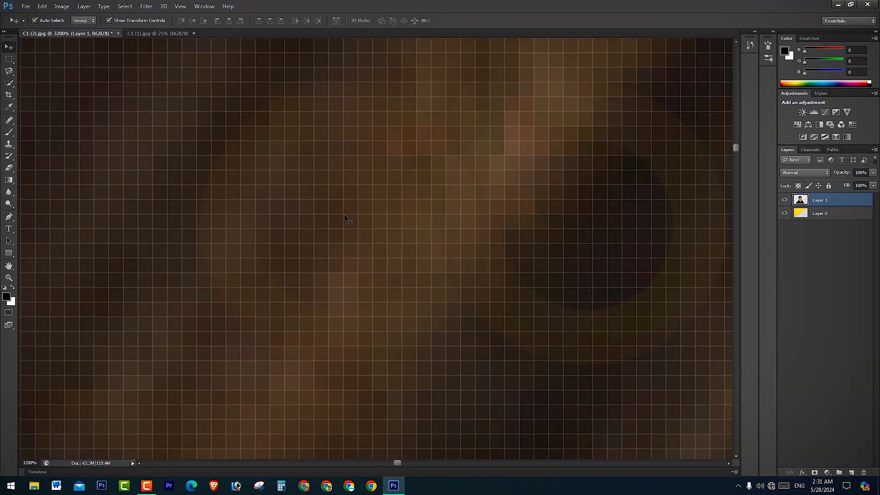
{"action": "left_click_drag", "start_coordinate": [212, 115], "coordinate": [621, 377]}
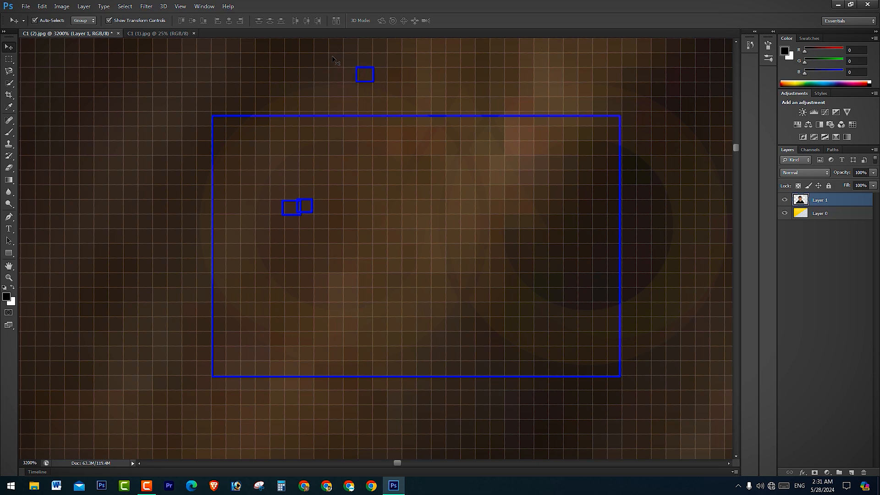
{"action": "left_click_drag", "start_coordinate": [326, 54], "coordinate": [338, 65]}
{"action": "key", "text": "Escape"}
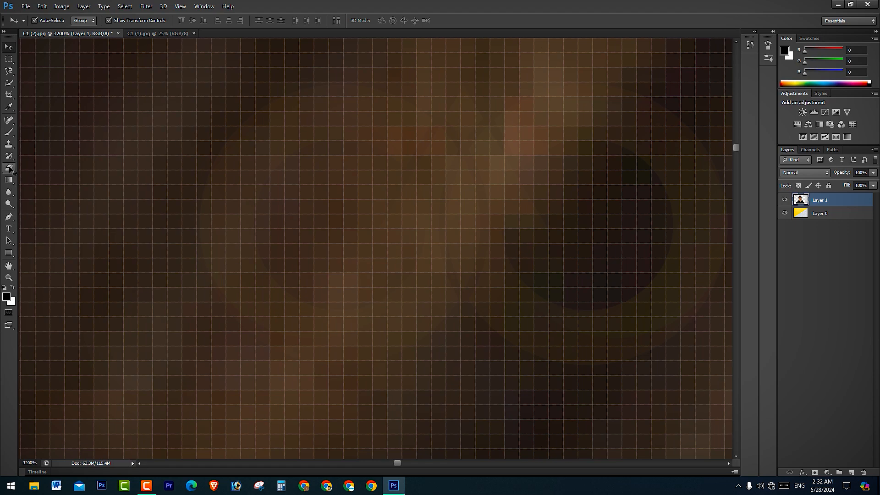
Sample a brown pixel of the man's hair as the foreground colour with the Eyedropper tool
{"action": "key", "text": "i"}
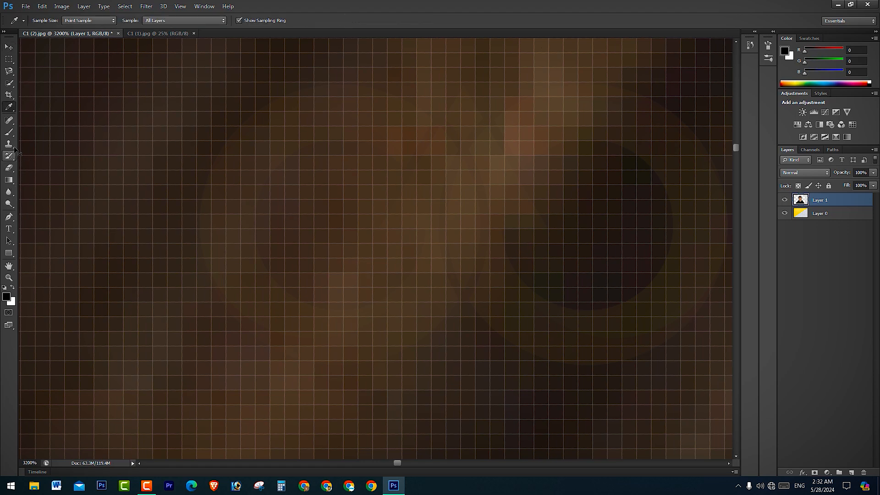
{"action": "left_click", "coordinate": [276, 131]}
{"action": "left_click", "coordinate": [277, 132]}
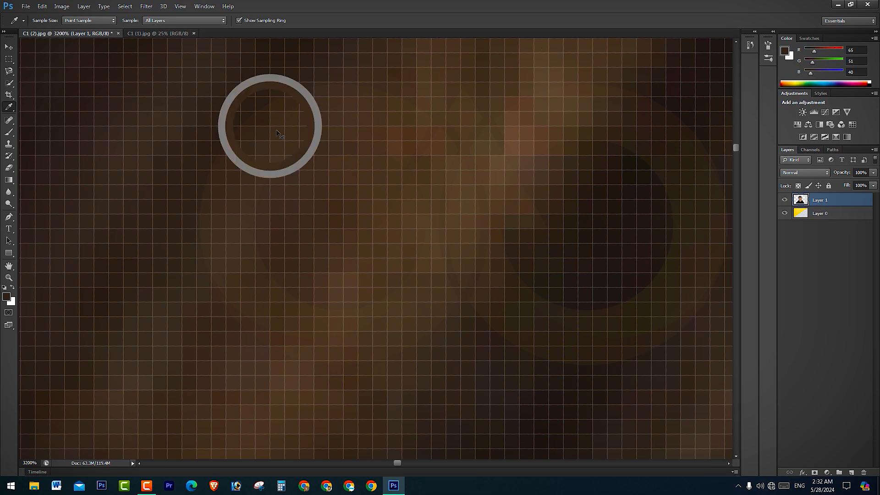
{"action": "left_click_drag", "start_coordinate": [276, 131], "coordinate": [494, 144]}
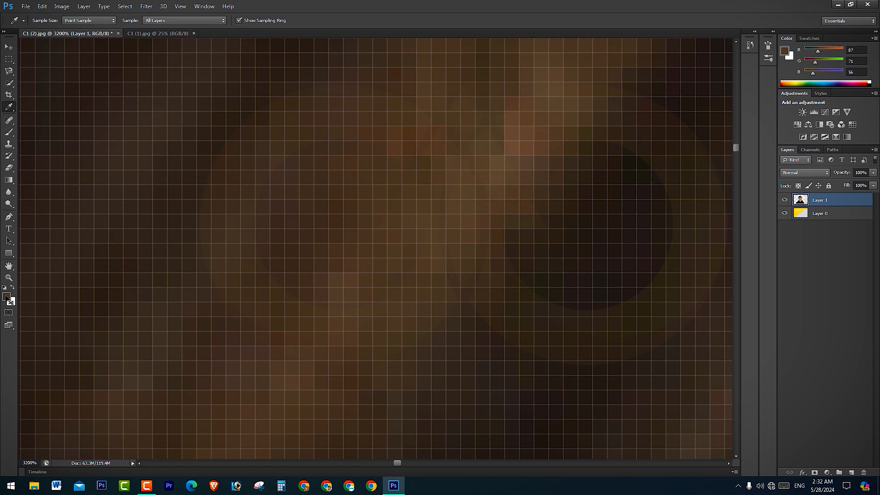
Set the foreground colour to 6a5245 in the Color Picker by sampling a lighter brown pixel of the hair
{"action": "left_click", "coordinate": [6, 296]}
{"action": "left_click_drag", "start_coordinate": [448, 112], "coordinate": [240, 252]}
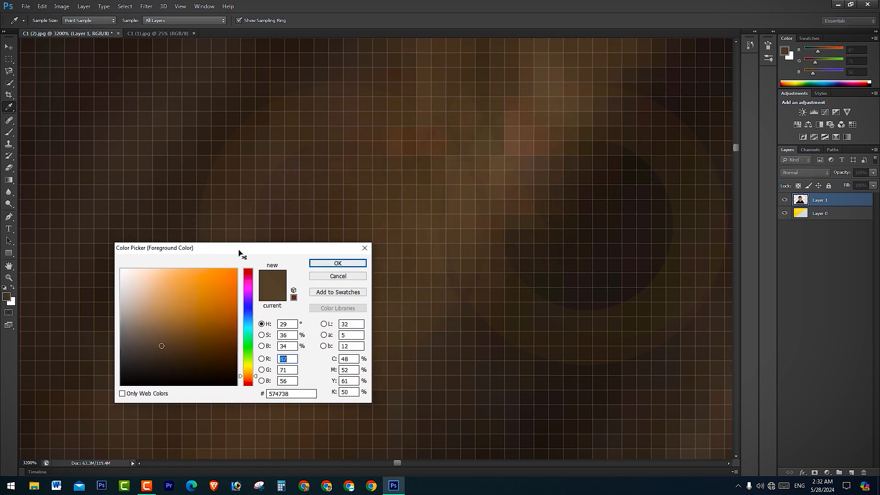
{"action": "left_click", "coordinate": [262, 133]}
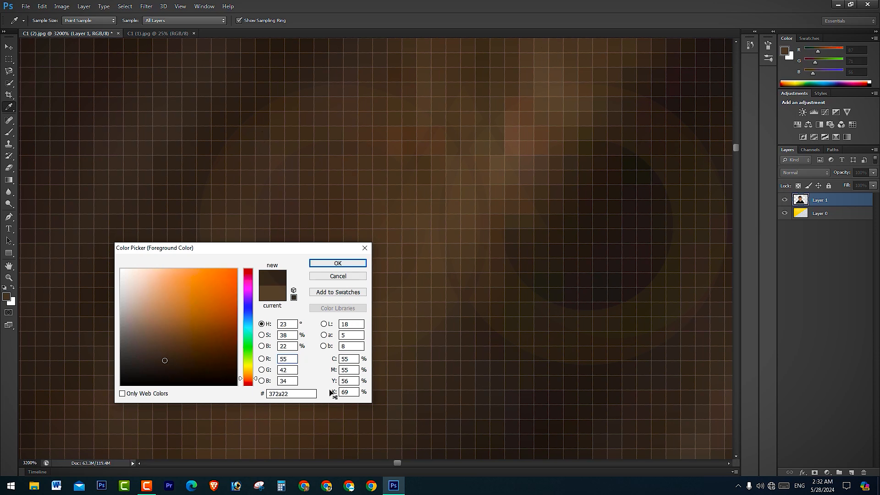
{"action": "left_click_drag", "start_coordinate": [295, 398], "coordinate": [265, 394]}
{"action": "left_click", "coordinate": [511, 150]}
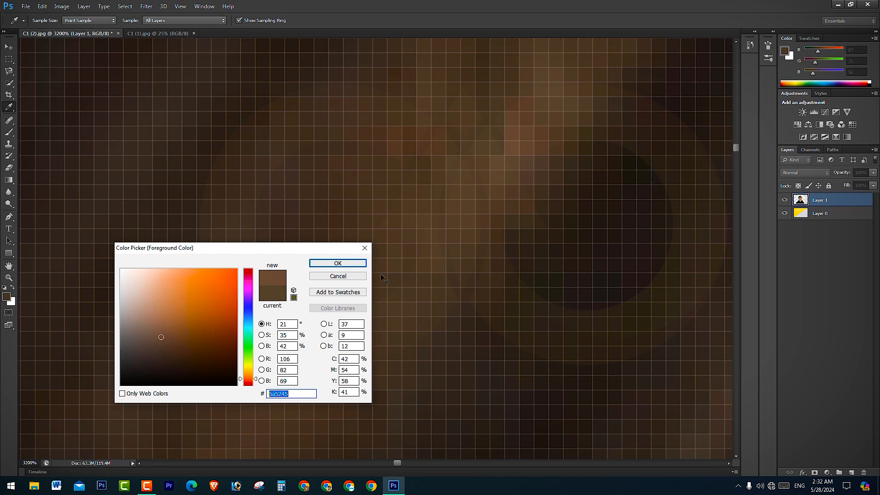
{"action": "left_click", "coordinate": [358, 265]}
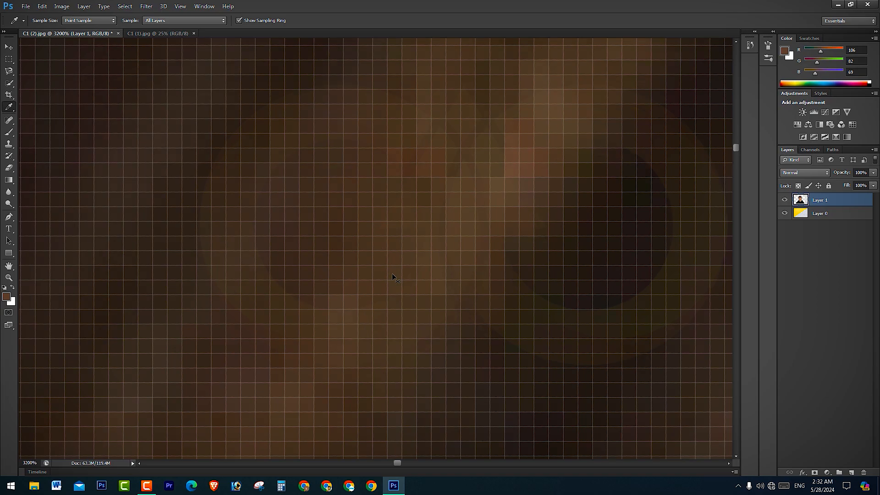
Set the Crop tool's aspect ratio to 1 x 1 for a square crop of the whole composition
{"action": "scroll", "coordinate": [392, 274], "scroll_direction": "down", "scroll_amount": 5}
{"action": "scroll", "coordinate": [388, 299], "scroll_direction": "down", "scroll_amount": 10}
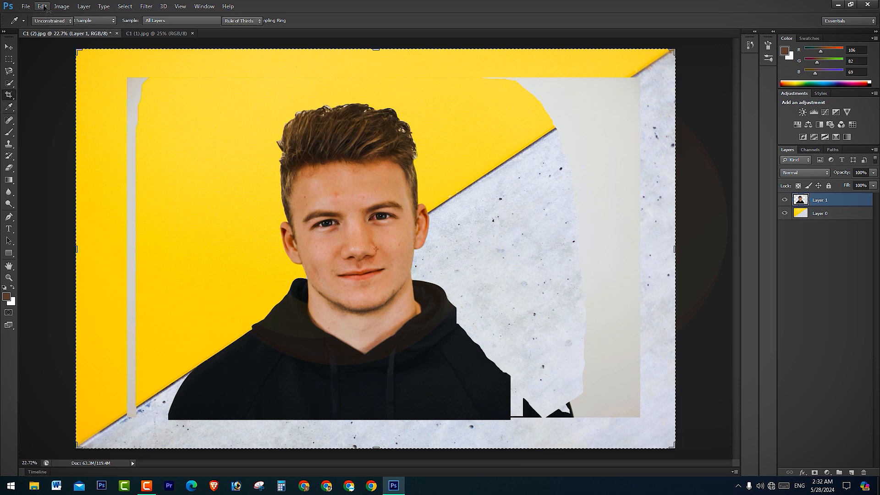
{"action": "key", "text": "c"}
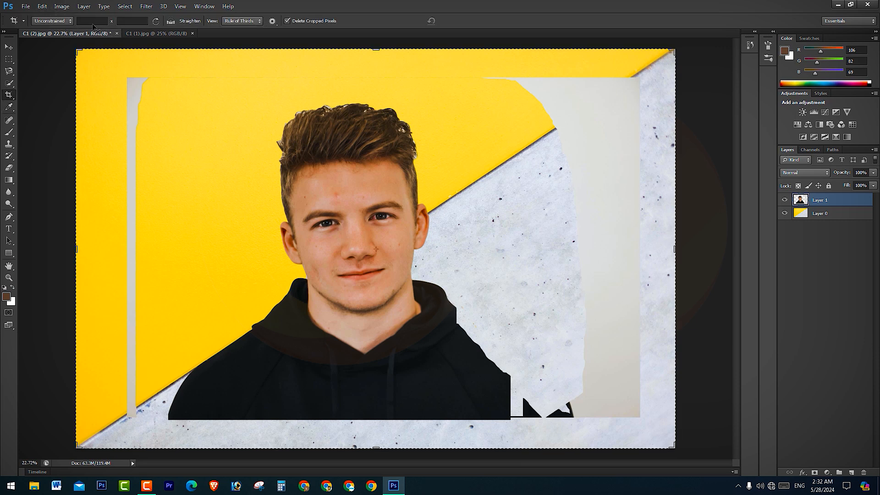
{"action": "key", "text": "1"}
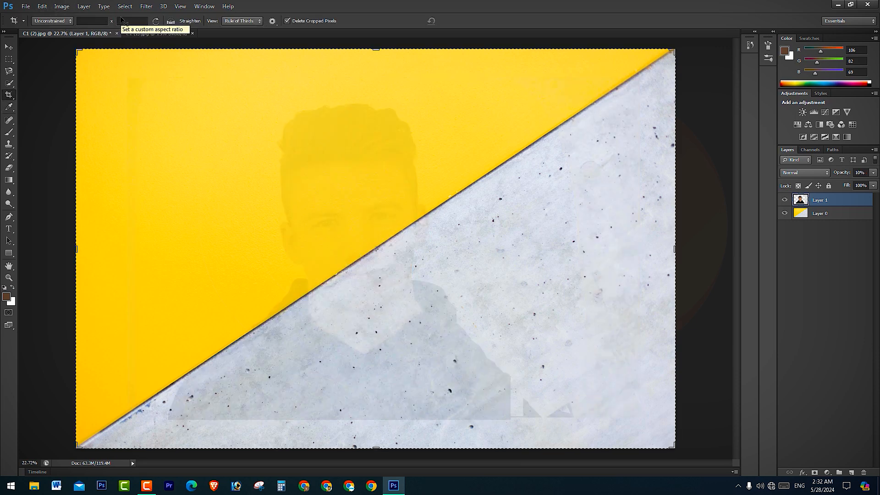
{"action": "key", "text": "0"}
{"action": "left_click", "coordinate": [97, 21]}
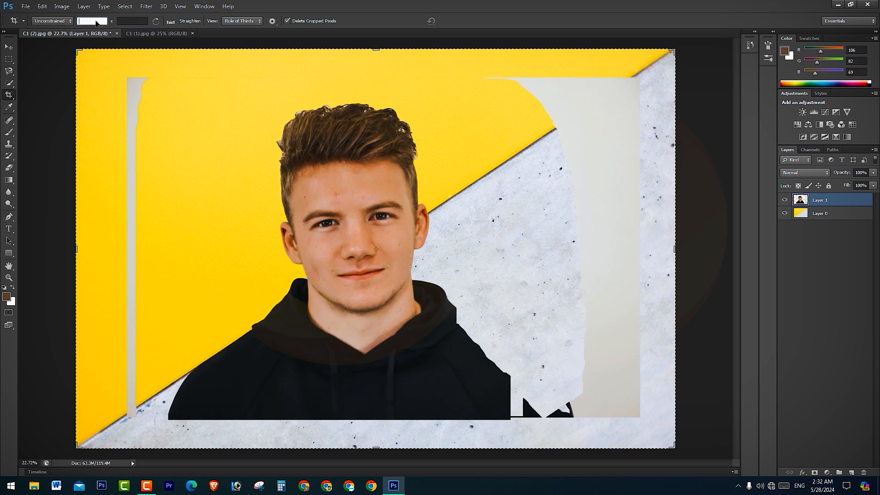
{"action": "type", "text": "1"}
{"action": "left_click", "coordinate": [135, 21]}
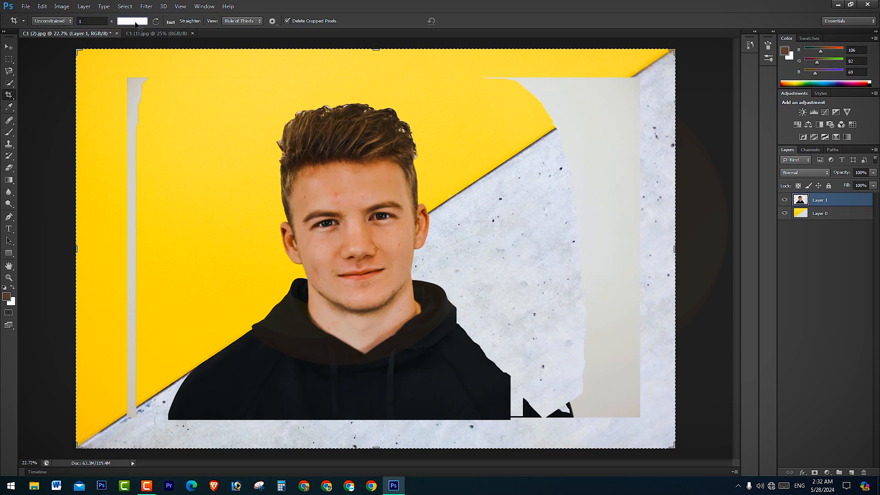
{"action": "type", "text": "1"}
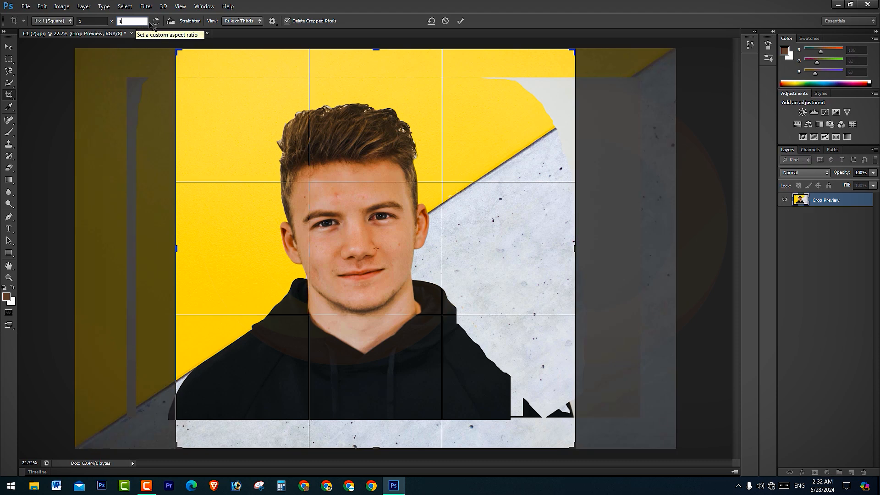
{"action": "left_click", "coordinate": [59, 21]}
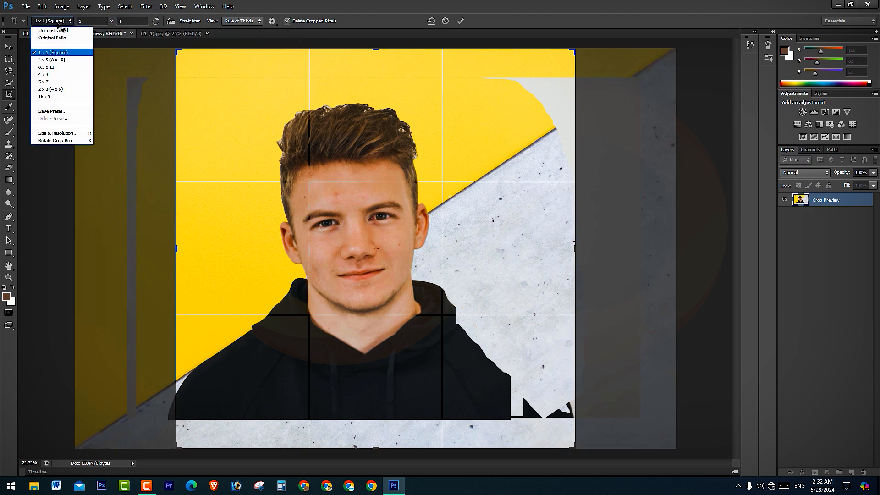
{"action": "left_click", "coordinate": [348, 3]}
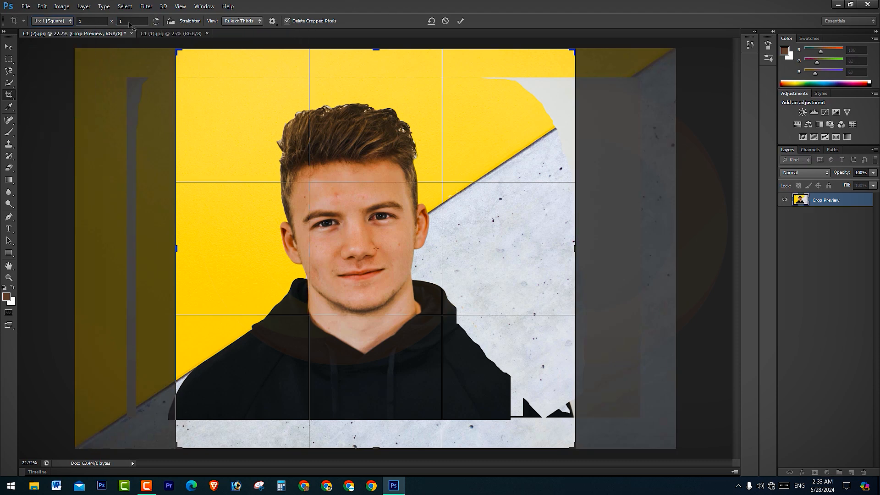
Set the crop size to 1 px by 1 px and crop the image to it
{"action": "left_click", "coordinate": [105, 22]}
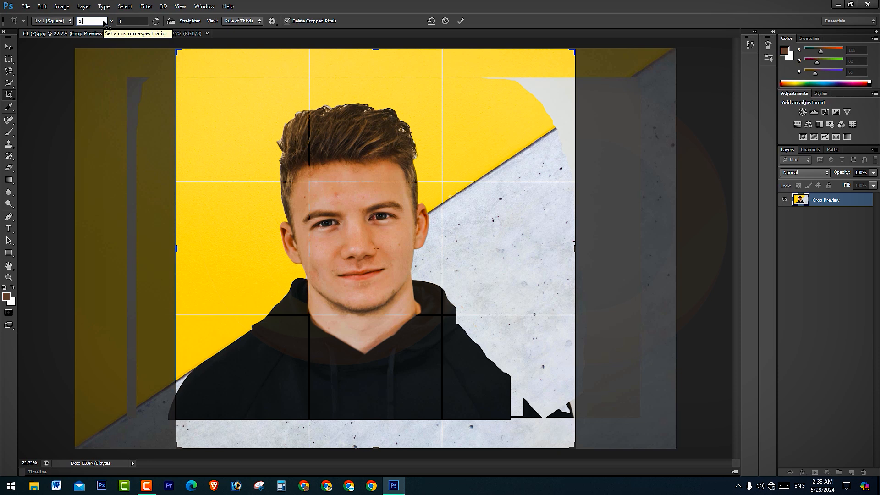
{"action": "type", "text": "px"}
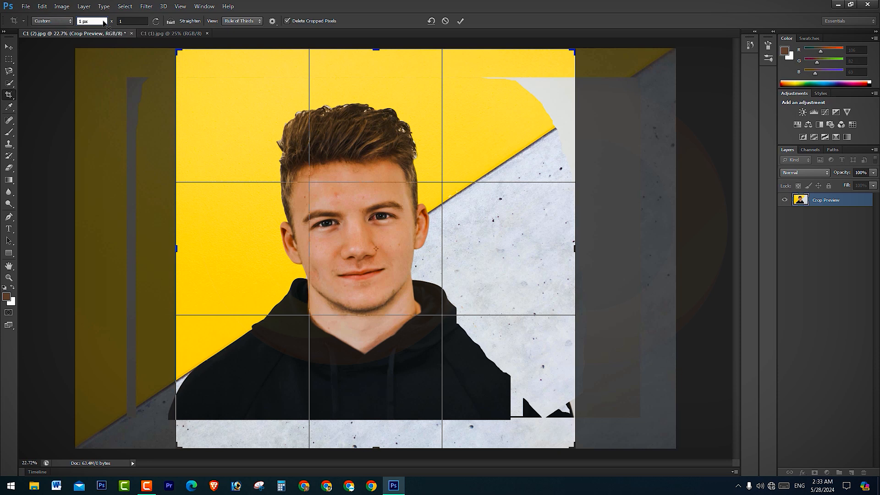
{"action": "left_click", "coordinate": [141, 21]}
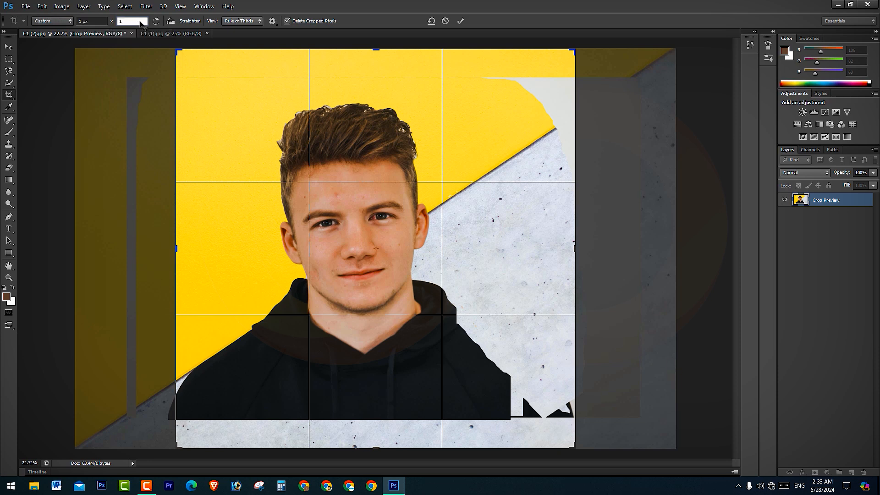
{"action": "type", "text": "px"}
{"action": "key", "text": "Return"}
{"action": "left_click_drag", "start_coordinate": [179, 54], "coordinate": [207, 103]}
{"action": "left_click_drag", "start_coordinate": [370, 250], "coordinate": [586, 443]}
{"action": "left_click", "coordinate": [461, 21]}
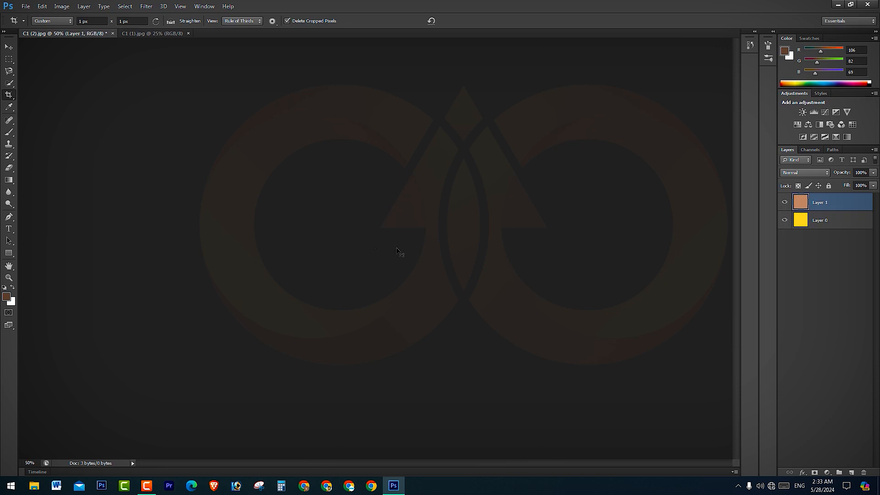
{"action": "key", "text": "ctrl+0"}
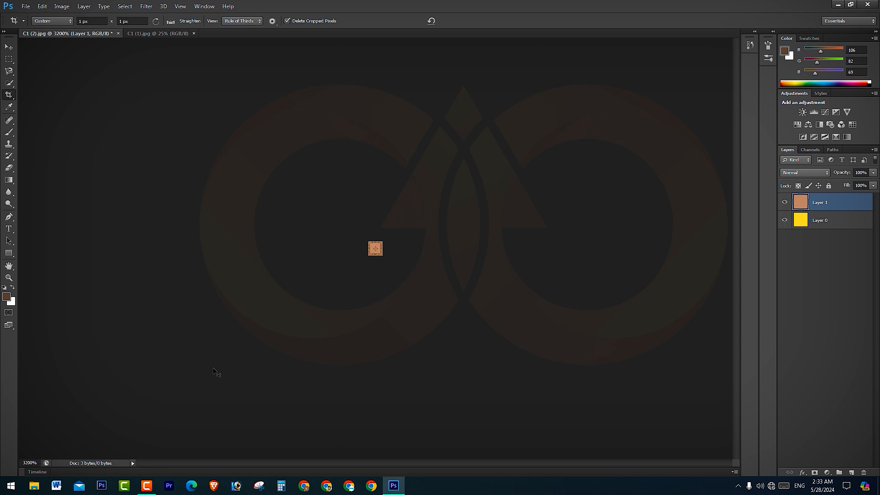
Undo the 1 px crop, and crop the image to 5 px by 5 px instead
{"action": "key", "text": "ctrl+z"}
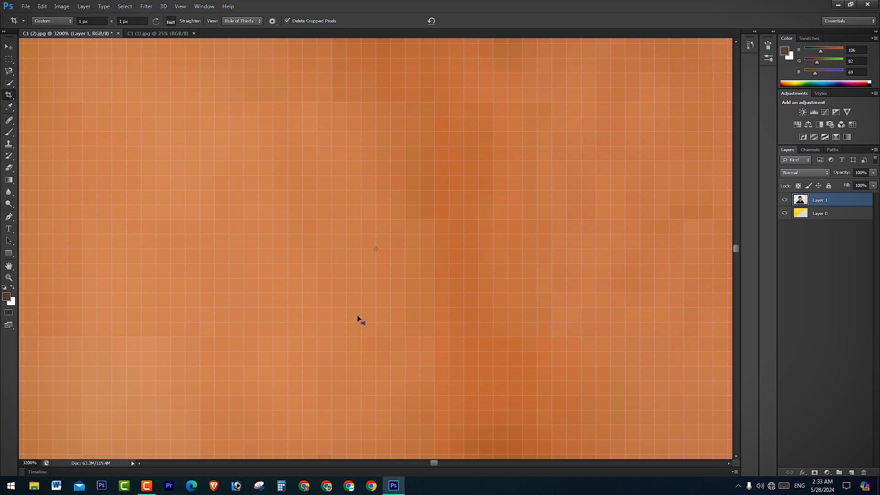
{"action": "double_click", "coordinate": [81, 21]}
{"action": "type", "text": "5"}
{"action": "double_click", "coordinate": [120, 21]}
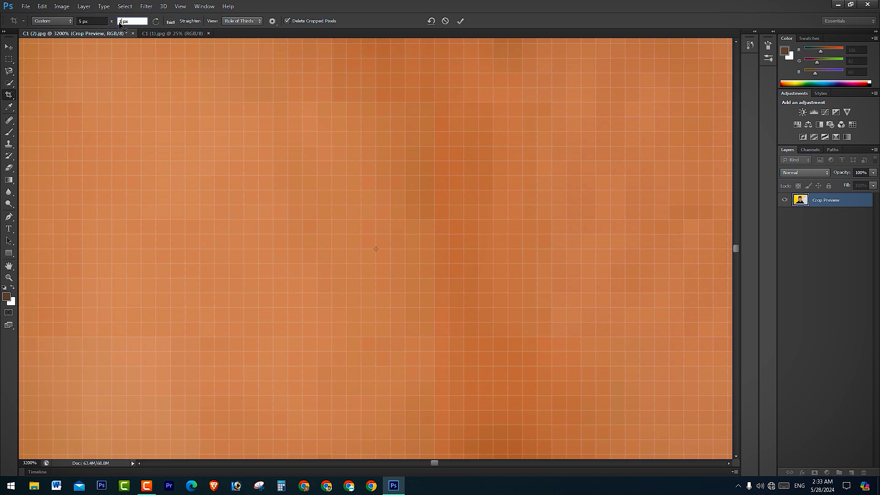
{"action": "type", "text": "5"}
{"action": "key", "text": "Return"}
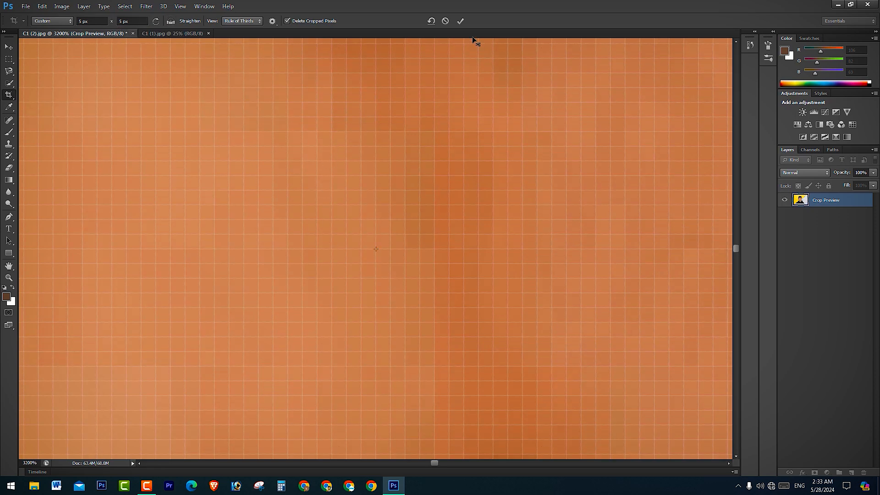
{"action": "left_click", "coordinate": [461, 21]}
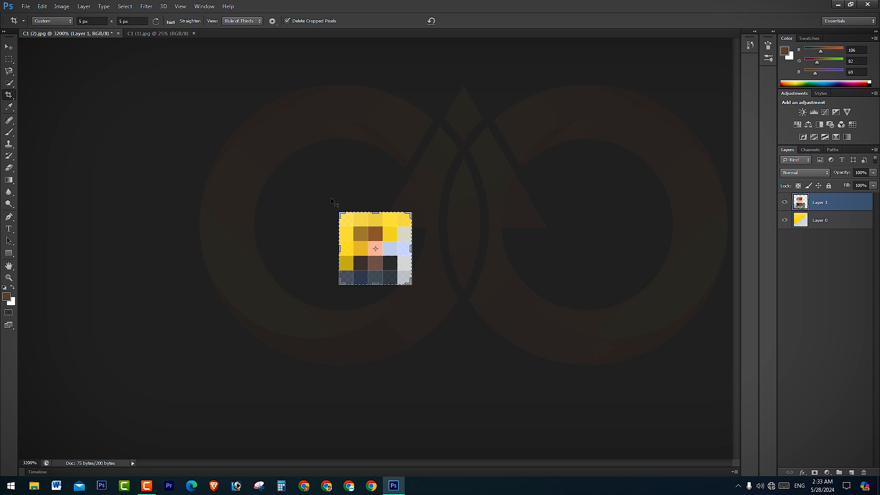
Examine the rows and columns of pixels in the cropped 5 px by 5 px image
{"action": "left_click_drag", "start_coordinate": [331, 199], "coordinate": [351, 288]}
{"action": "left_click_drag", "start_coordinate": [316, 182], "coordinate": [436, 225]}
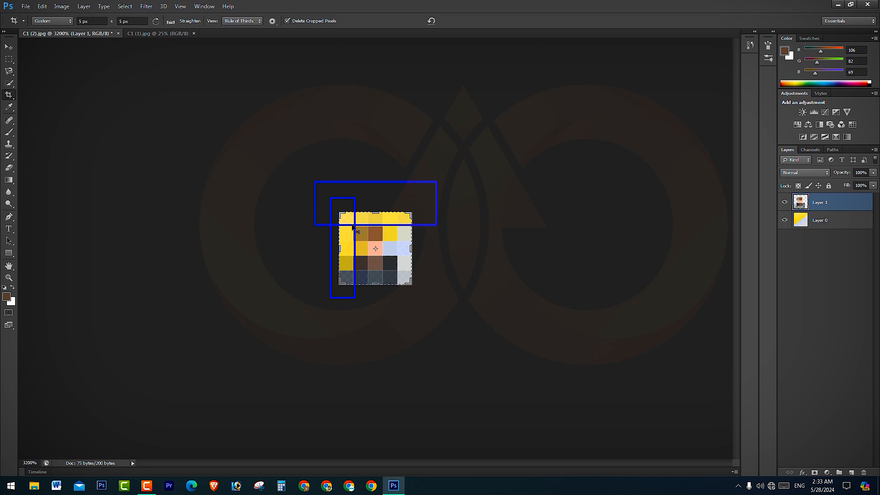
{"action": "left_click_drag", "start_coordinate": [343, 217], "coordinate": [403, 220]}
{"action": "left_click_drag", "start_coordinate": [346, 219], "coordinate": [346, 269]}
{"action": "left_click", "coordinate": [409, 220]}
{"action": "mouse_move", "coordinate": [357, 216]}
{"action": "left_mouse_down"}
{"action": "mouse_move", "coordinate": [361, 296]}
{"action": "mouse_move", "coordinate": [392, 264]}
{"action": "mouse_move", "coordinate": [412, 288]}
{"action": "mouse_move", "coordinate": [404, 279]}
{"action": "left_mouse_up"}
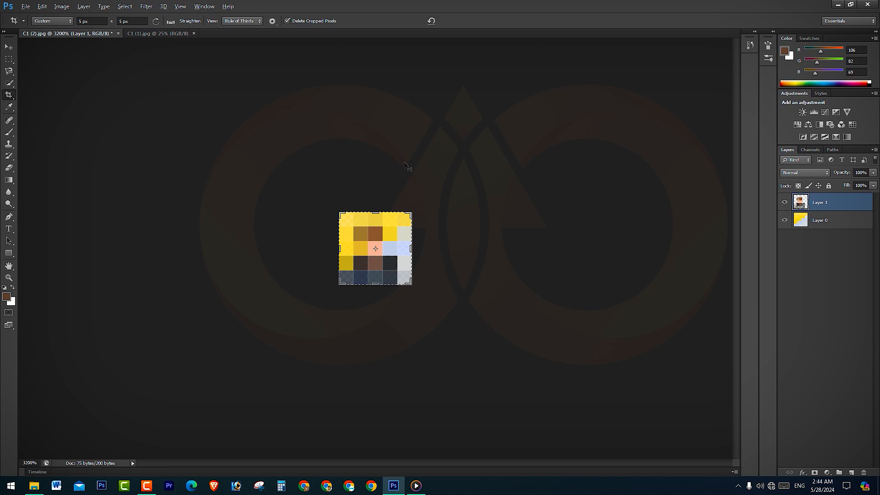
Undo the 5 px crop, fit the whole image in view, and activate the Quick Selection tool
{"action": "key", "text": "ctrl+z"}
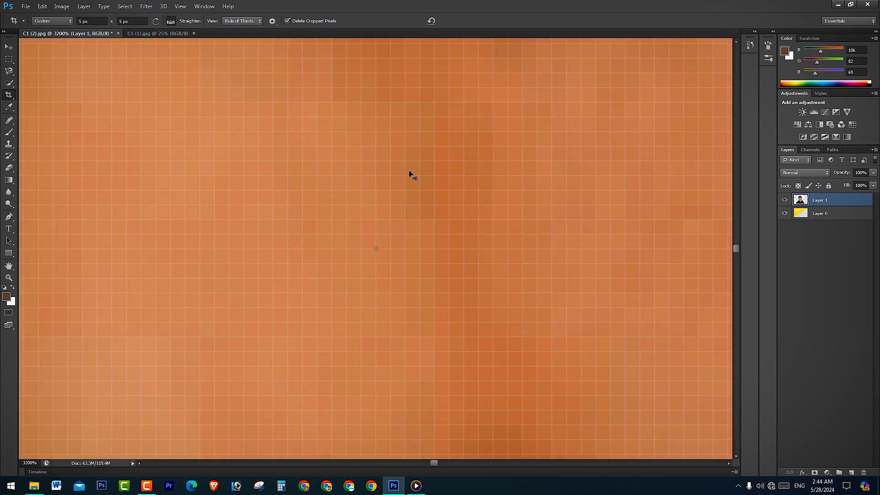
{"action": "key", "text": "ctrl+0"}
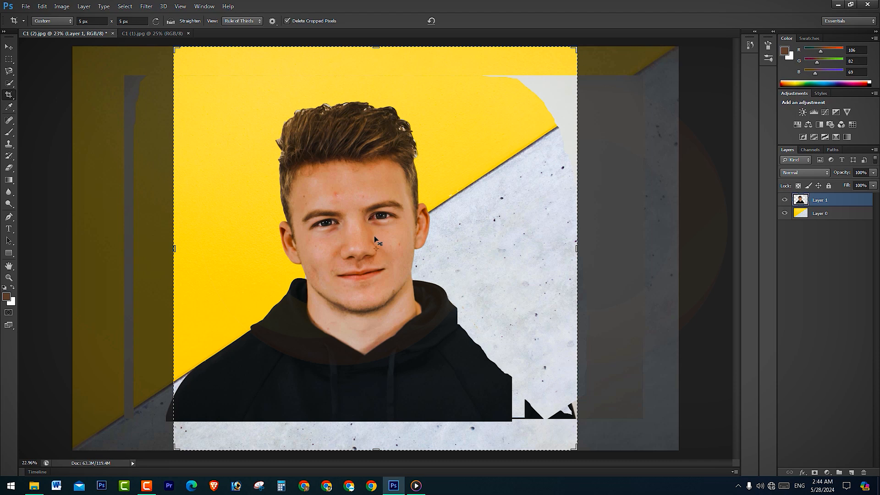
{"action": "left_click", "coordinate": [9, 85]}
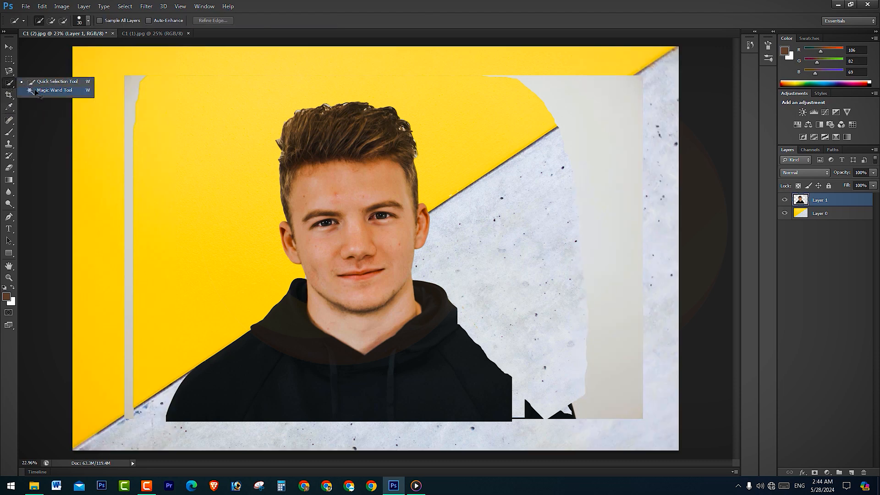
{"action": "left_click", "coordinate": [61, 82]}
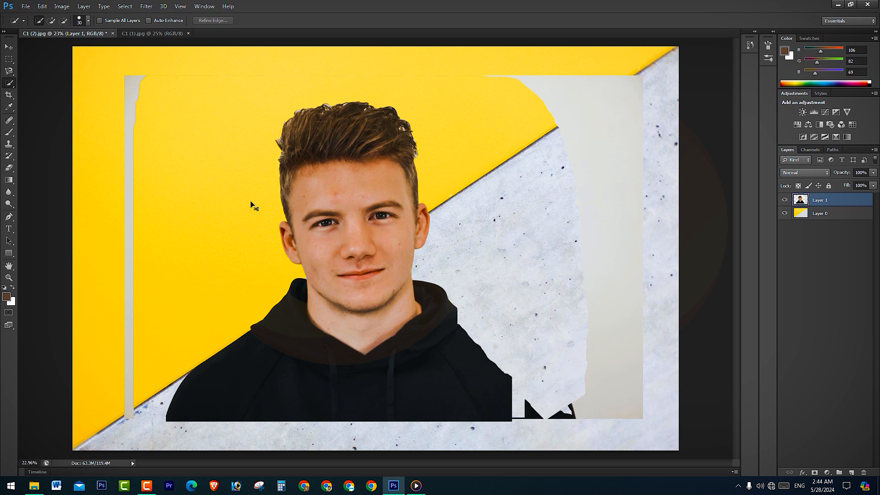
Quick-select the cleared area around the man's head and the grey background strip beside him on Layer 1
{"action": "mouse_move", "coordinate": [155, 162]}
{"action": "left_mouse_down"}
{"action": "mouse_move", "coordinate": [173, 118]}
{"action": "mouse_move", "coordinate": [304, 87]}
{"action": "mouse_move", "coordinate": [536, 98]}
{"action": "left_mouse_up"}
{"action": "left_click_drag", "start_coordinate": [532, 176], "coordinate": [586, 317]}
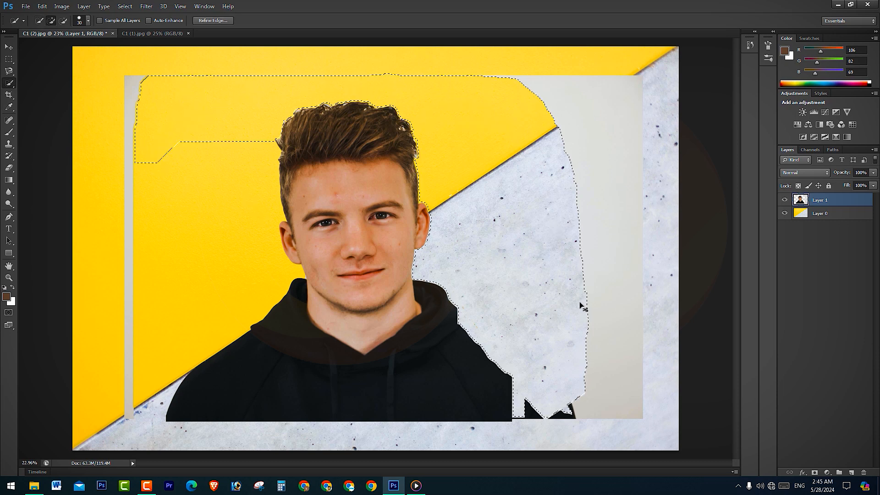
{"action": "left_click", "coordinate": [593, 156]}
Make Layer 0 active and extend the quick selection over its yellow area around the man's head
{"action": "left_click", "coordinate": [806, 214]}
{"action": "key", "text": "ctrl+z"}
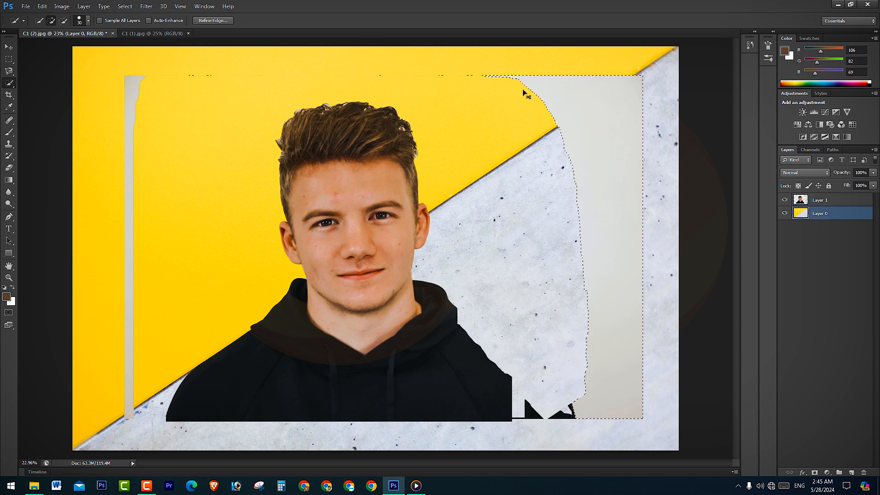
{"action": "left_click", "coordinate": [442, 62]}
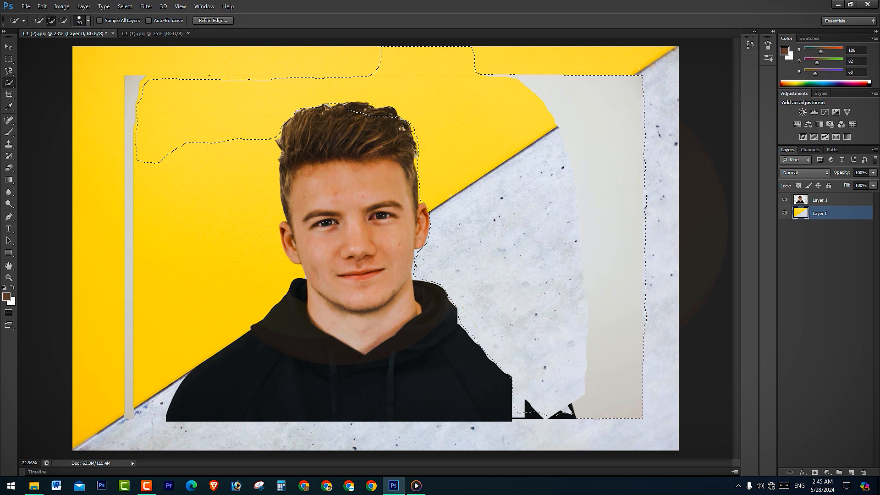
{"action": "left_click_drag", "start_coordinate": [200, 100], "coordinate": [312, 84]}
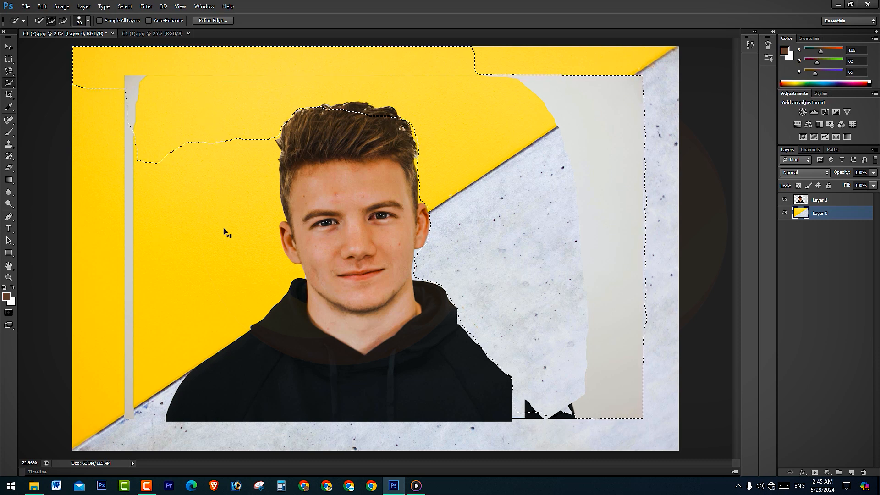
{"action": "left_click", "coordinate": [409, 116]}
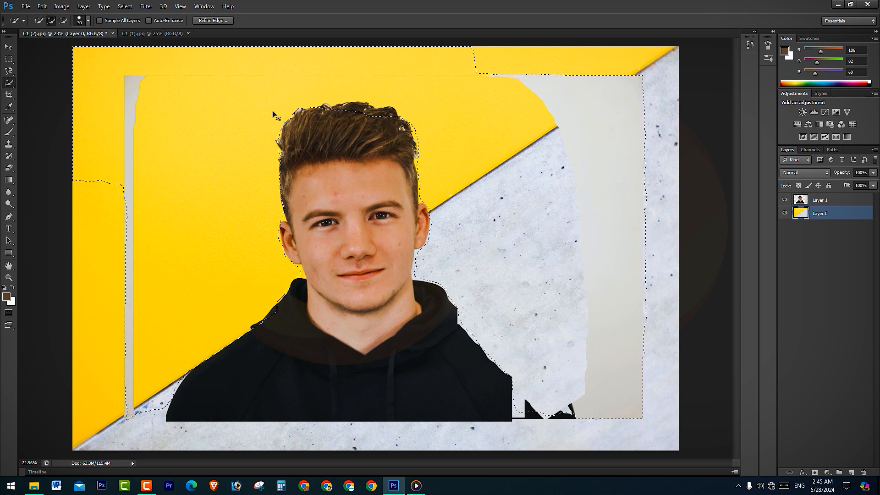
Clear the selection and select Layer 0's yellow area with the Magic Wand, adding the regions missed at first
{"action": "right_click", "coordinate": [8, 84]}
{"action": "left_click", "coordinate": [55, 90]}
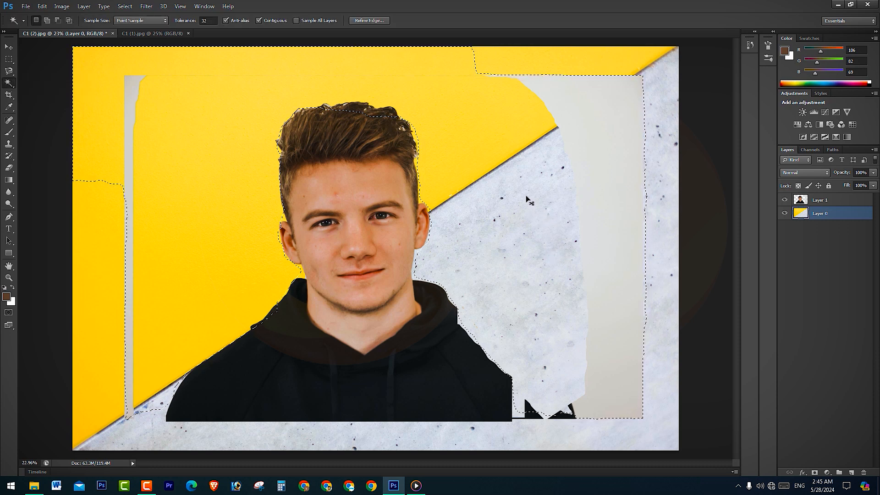
{"action": "key", "text": "ctrl+d"}
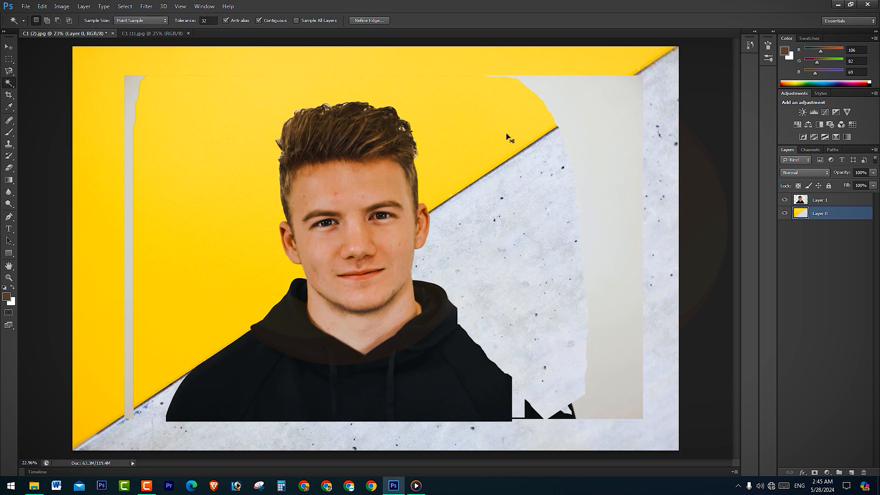
{"action": "left_click", "coordinate": [499, 130], "text": "shift"}
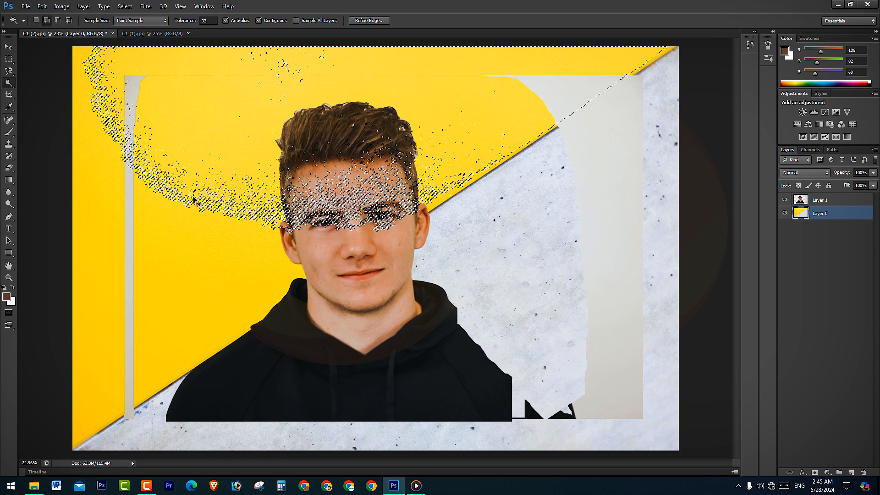
{"action": "left_click", "coordinate": [174, 261]}
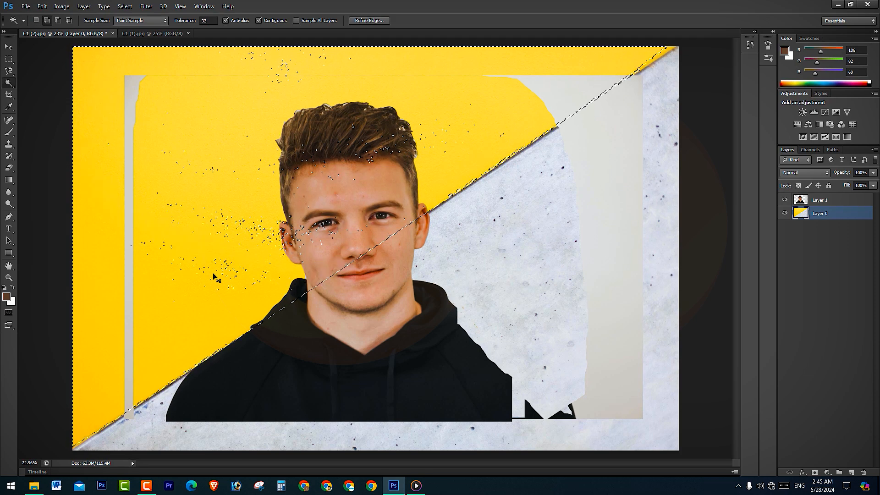
{"action": "left_click", "coordinate": [240, 267]}
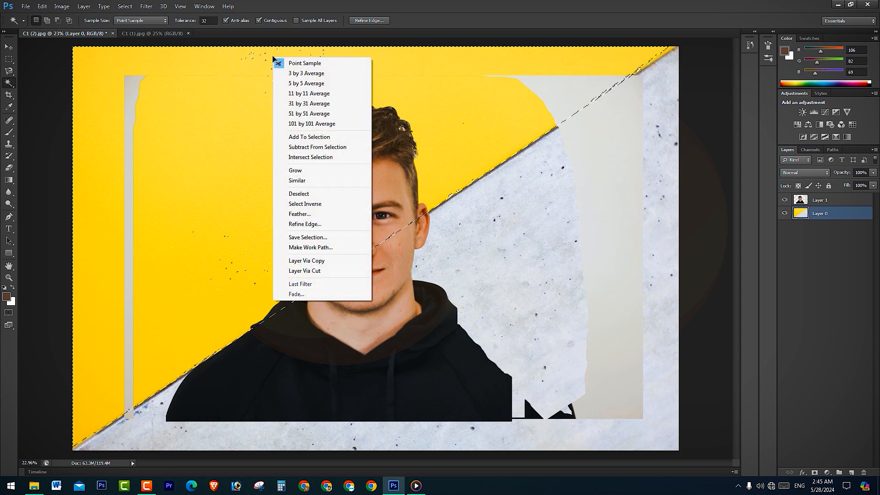
Feather the yellow-area selection by 2 pixels three times in a row, and deselect it
{"action": "left_click", "coordinate": [327, 215]}
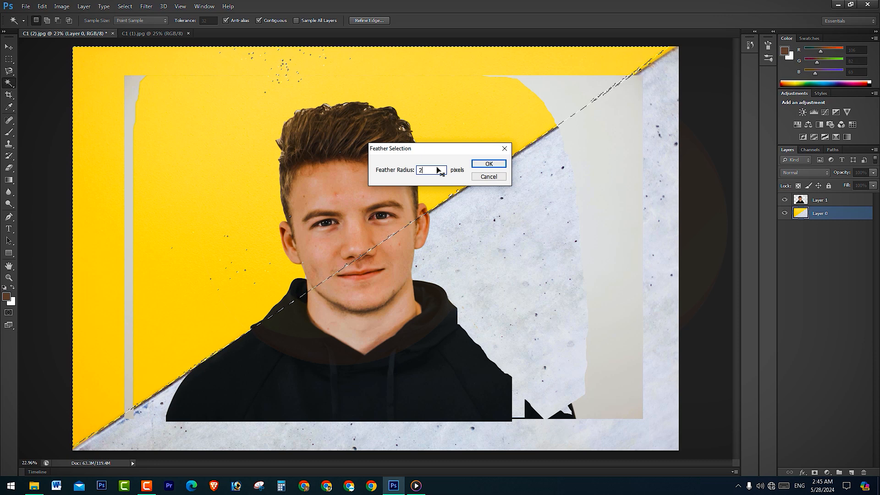
{"action": "key", "text": "Return"}
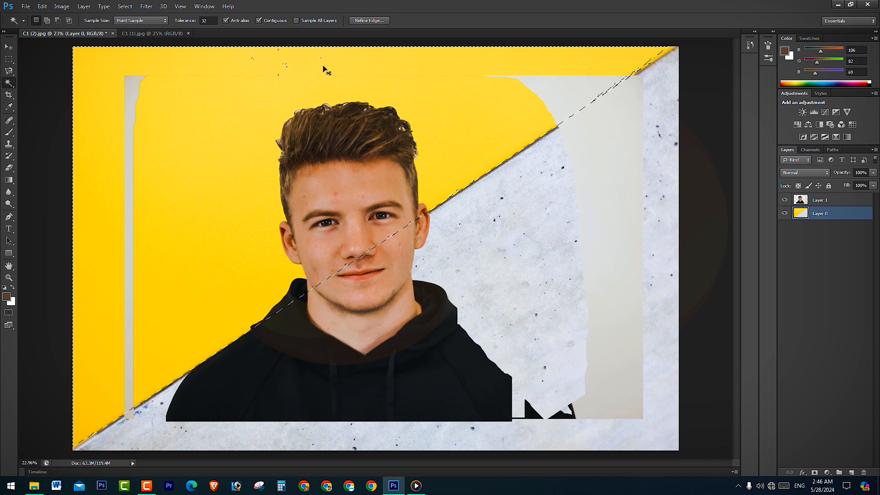
{"action": "right_click", "coordinate": [281, 65]}
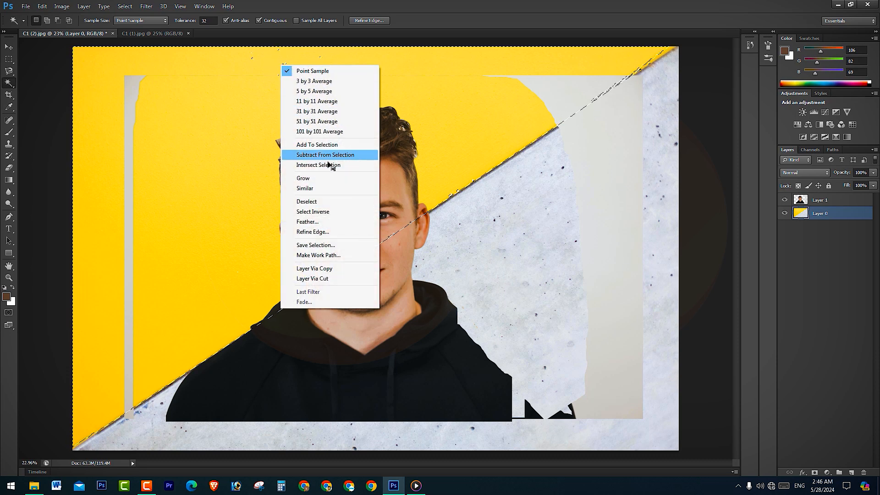
{"action": "left_click", "coordinate": [326, 221]}
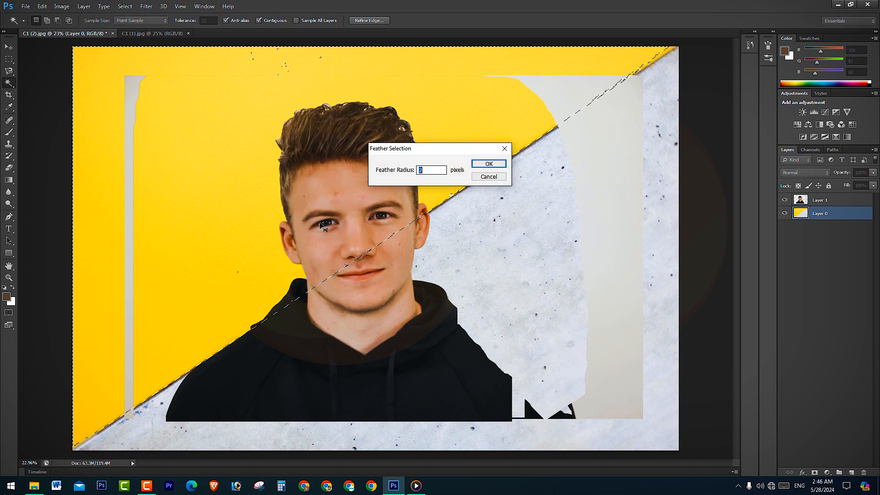
{"action": "key", "text": "Return"}
{"action": "right_click", "coordinate": [302, 61]}
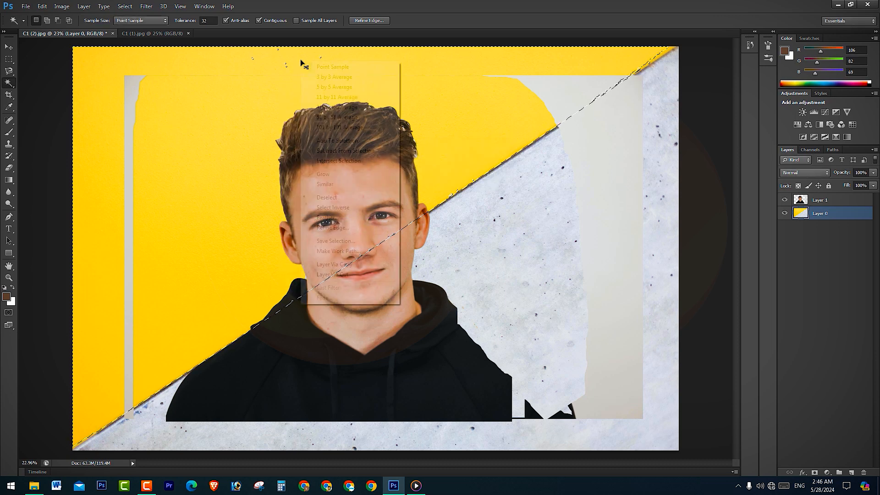
{"action": "left_click", "coordinate": [345, 219]}
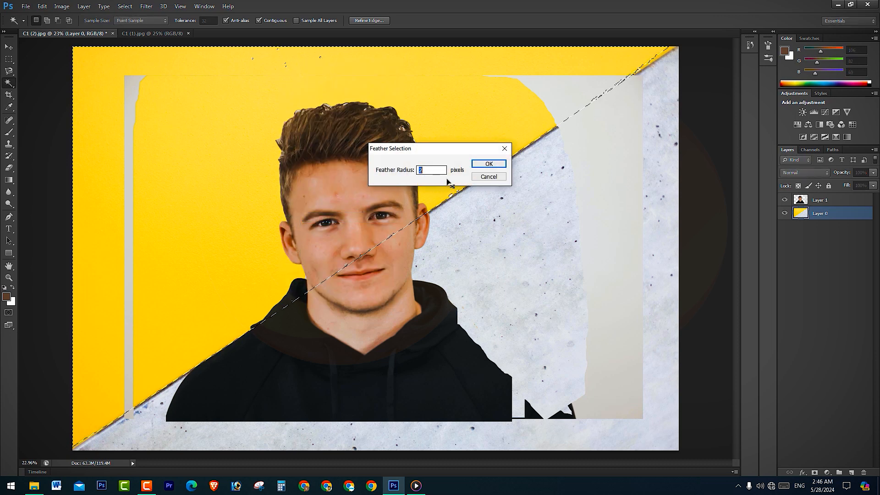
{"action": "key", "text": "Return"}
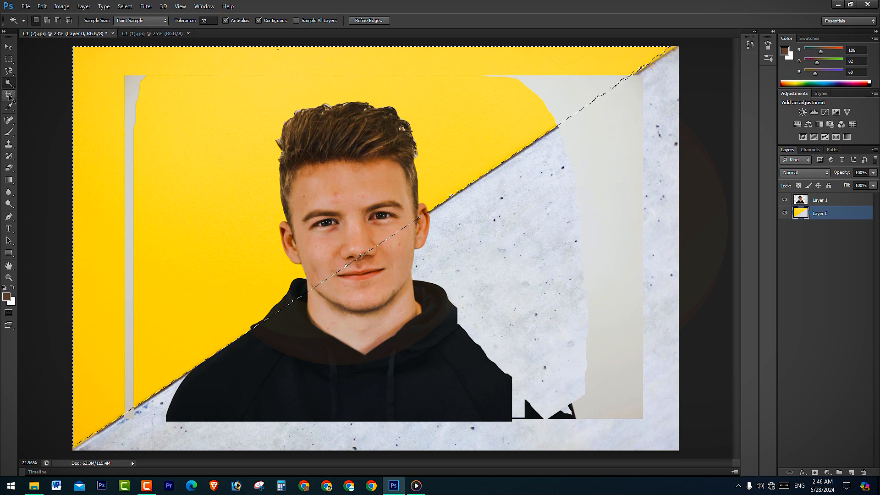
{"action": "key", "text": "ctrl+d"}
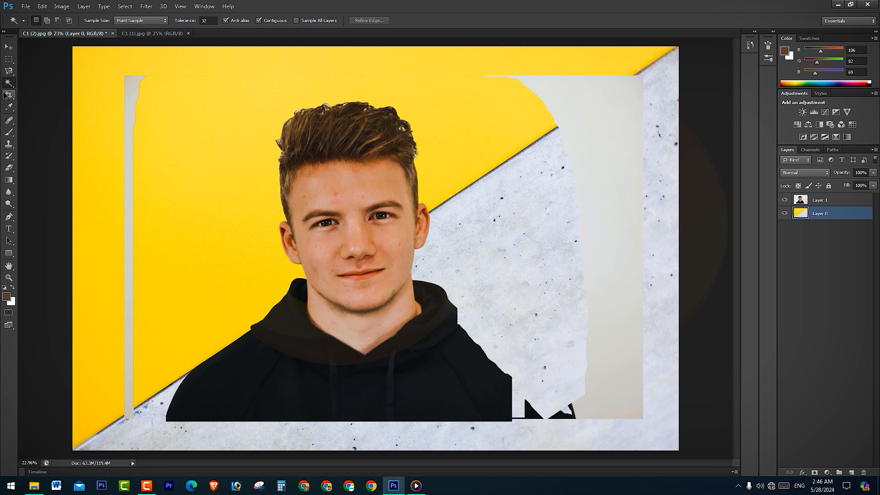
Activate the Crop tool and set the crop frame to the original ratio
{"action": "left_click", "coordinate": [9, 95]}
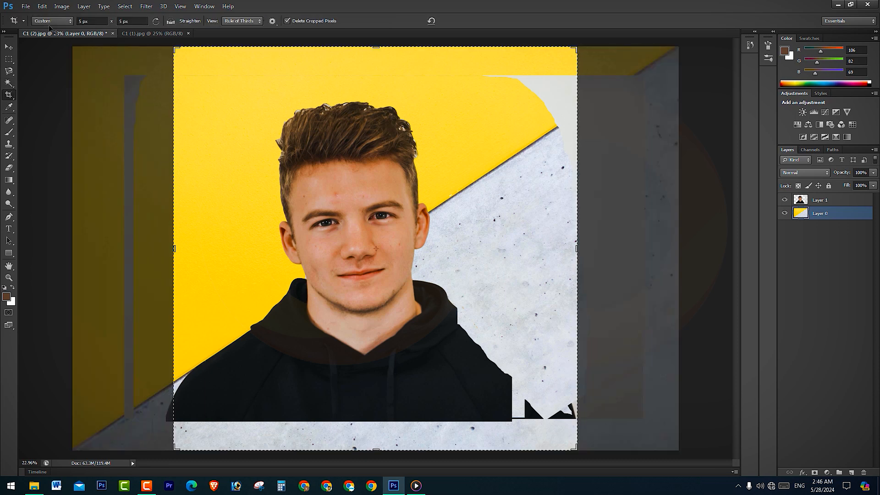
{"action": "right_click", "coordinate": [9, 95]}
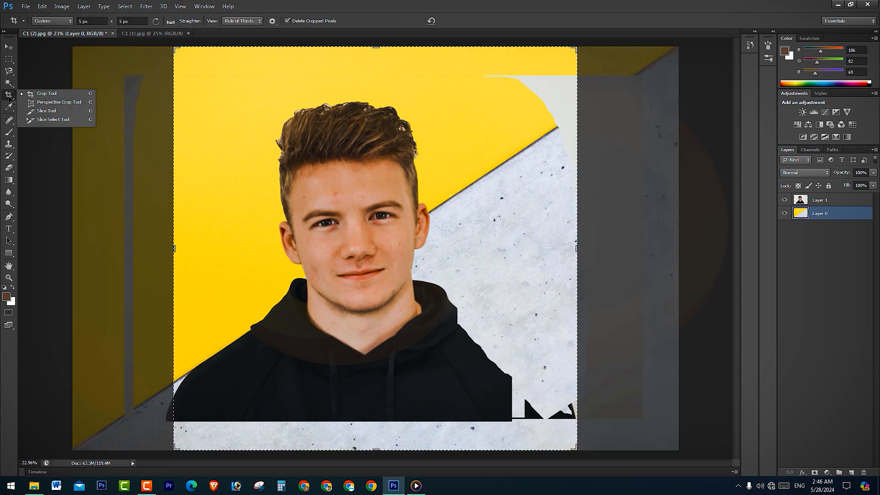
{"action": "left_click", "coordinate": [52, 96]}
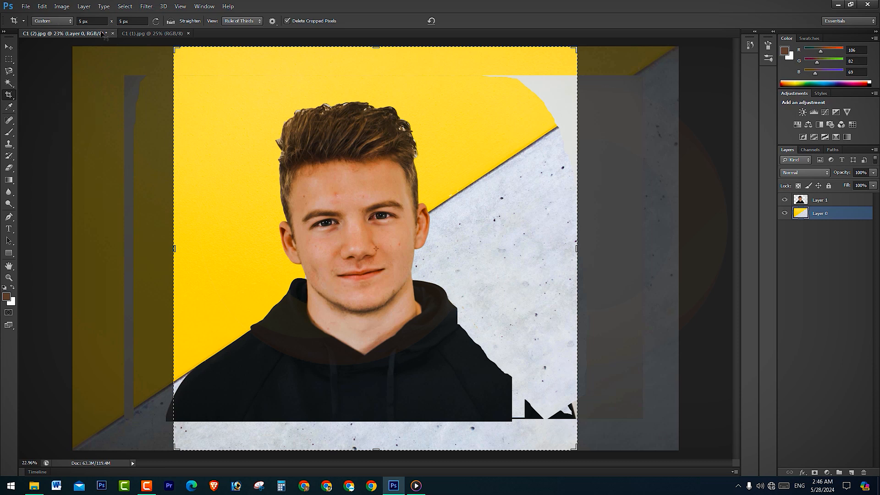
{"action": "left_click", "coordinate": [70, 21]}
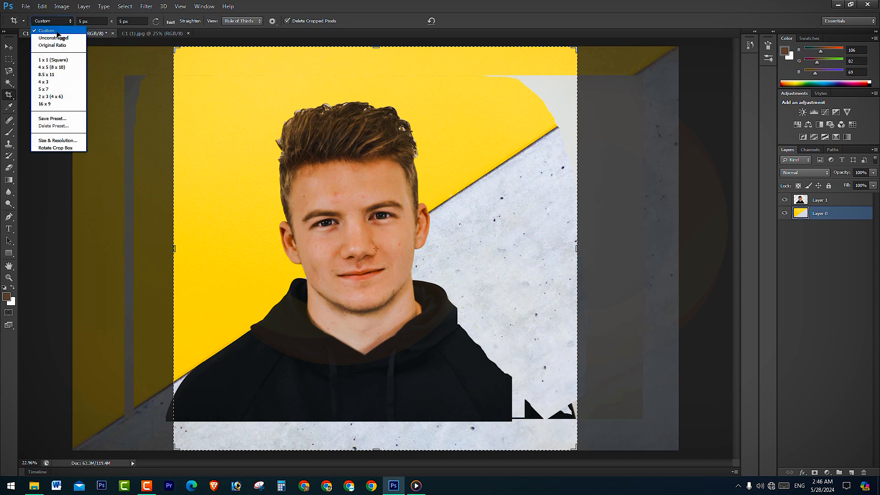
{"action": "left_click", "coordinate": [59, 45]}
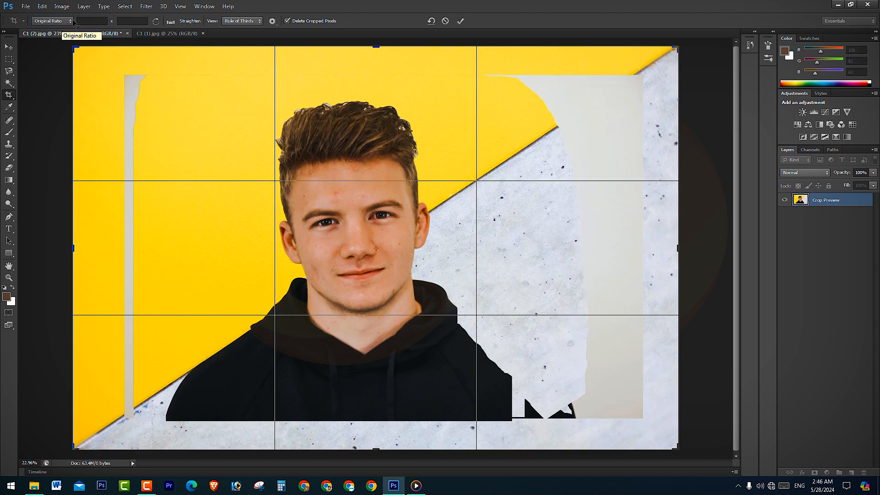
Set the crop size to 1.5 in wide by 1.9 in high
{"action": "left_click", "coordinate": [90, 21]}
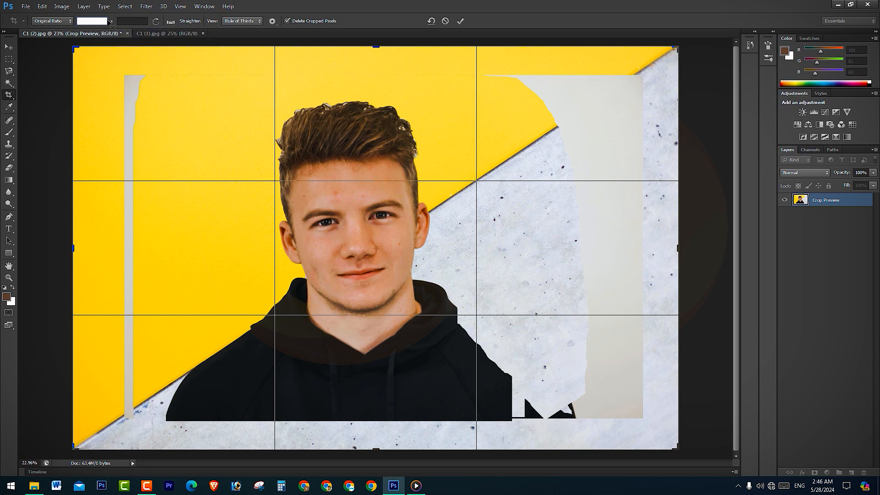
{"action": "type", "text": "1.5 in"}
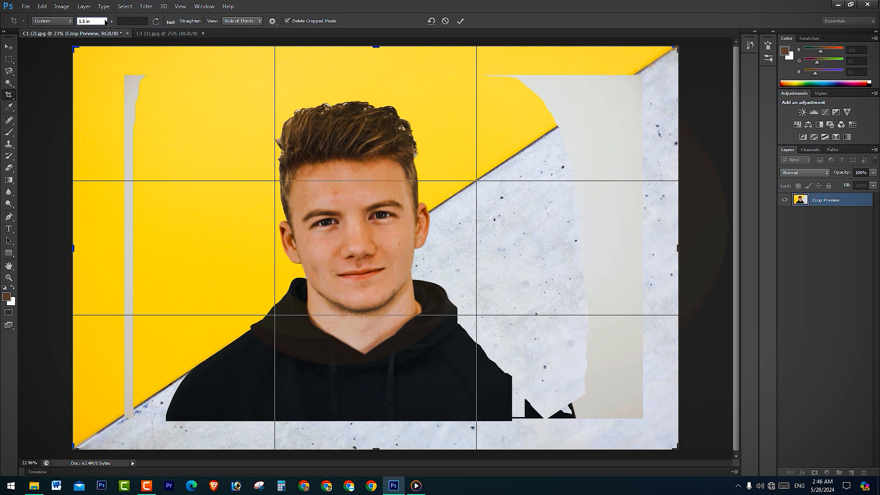
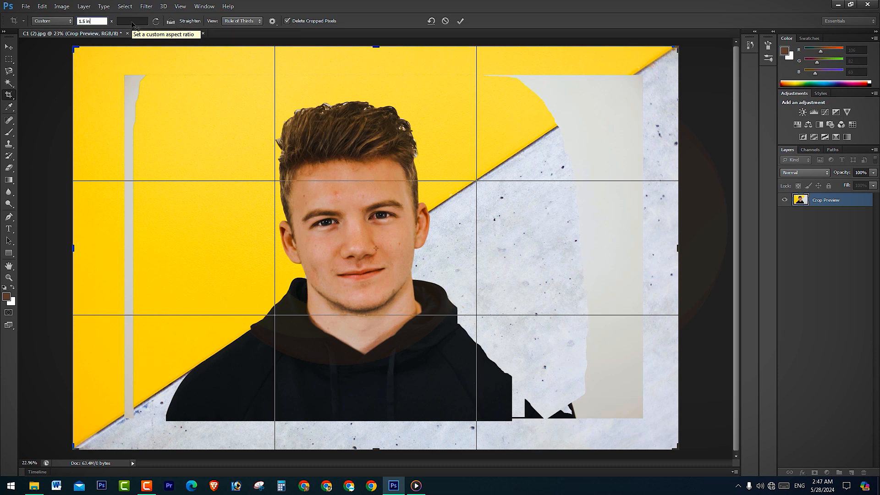
{"action": "left_click", "coordinate": [129, 21]}
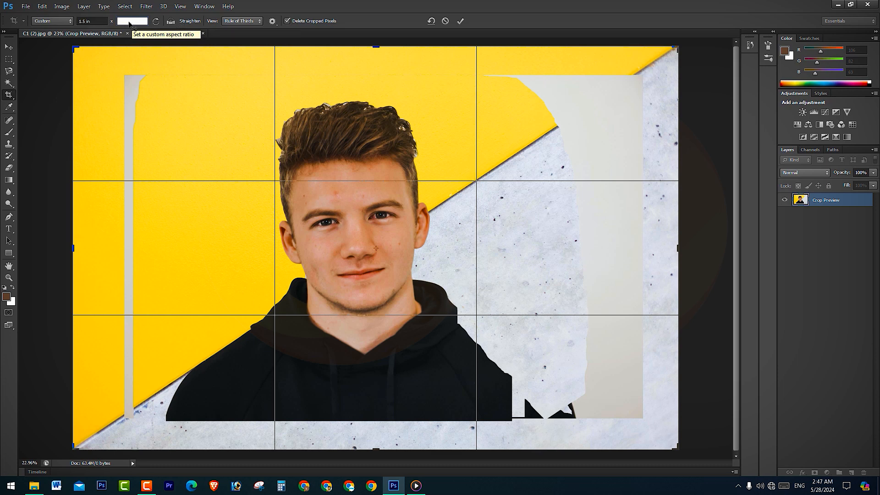
{"action": "type", "text": "1.9"}
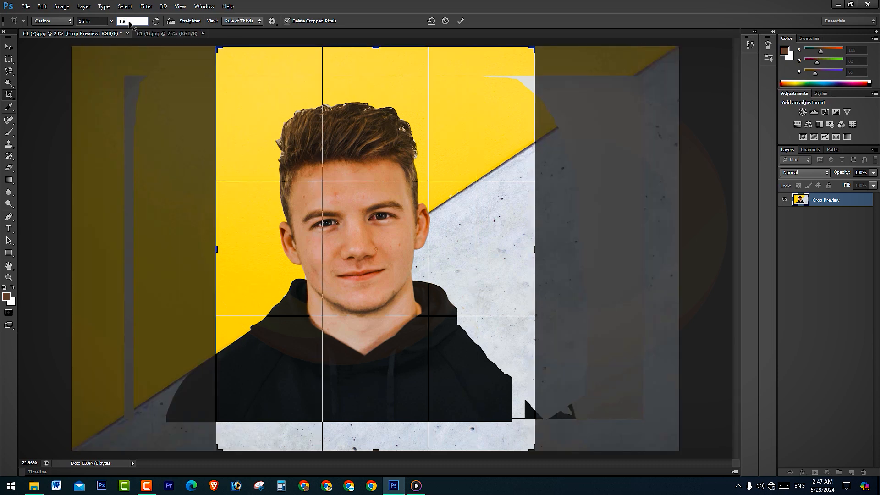
{"action": "type", "text": " in"}
{"action": "key", "text": "Return"}
Shift the image within the crop frame to centre the man, and apply the crop
{"action": "left_click_drag", "start_coordinate": [357, 284], "coordinate": [381, 278]}
{"action": "left_click", "coordinate": [461, 21]}
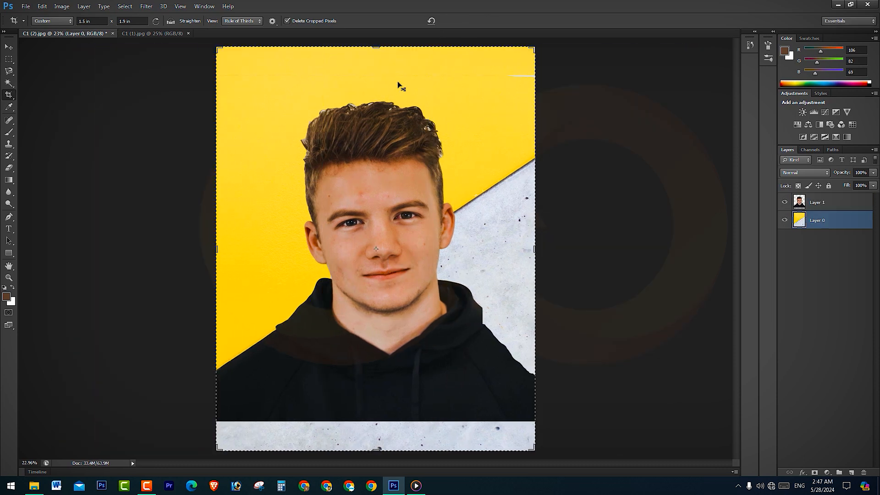
{"action": "scroll", "coordinate": [443, 169], "scroll_direction": "up", "scroll_amount": 3}
{"action": "scroll", "coordinate": [442, 168], "scroll_direction": "down", "scroll_amount": 5}
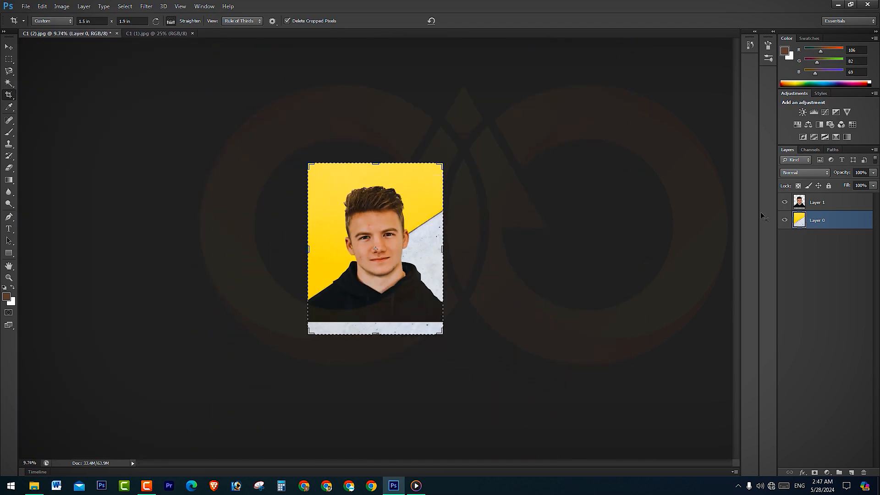
{"action": "key", "text": "ctrl+n"}
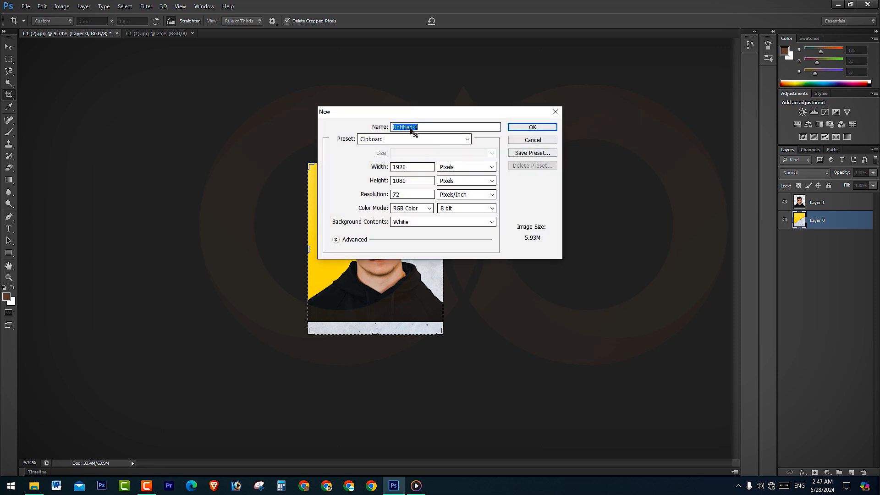
{"action": "left_click", "coordinate": [534, 141]}
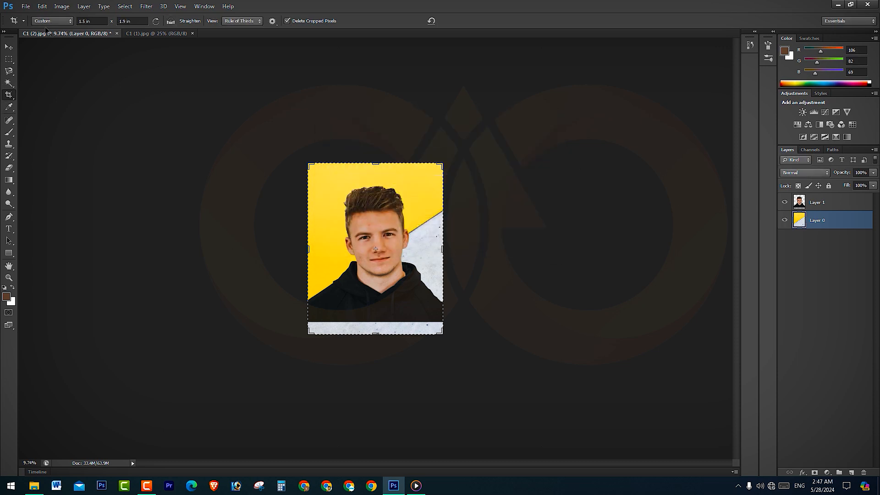
{"action": "left_click", "coordinate": [26, 6]}
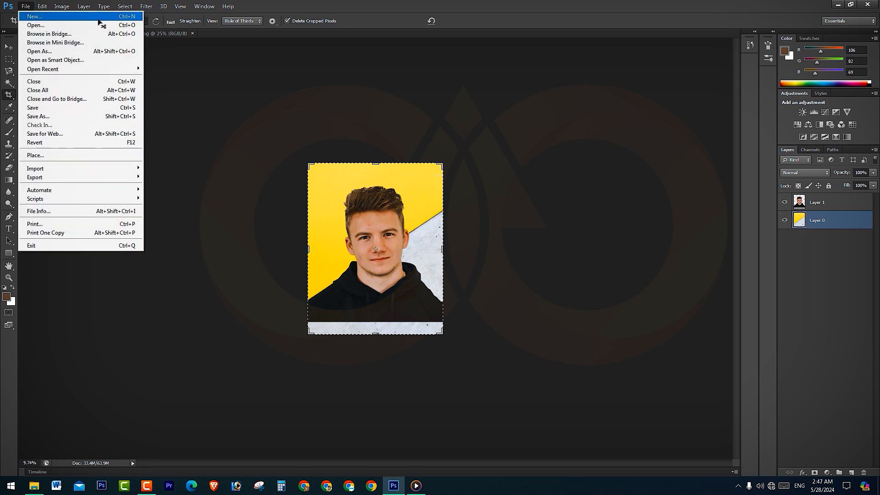
{"action": "left_click", "coordinate": [510, 166]}
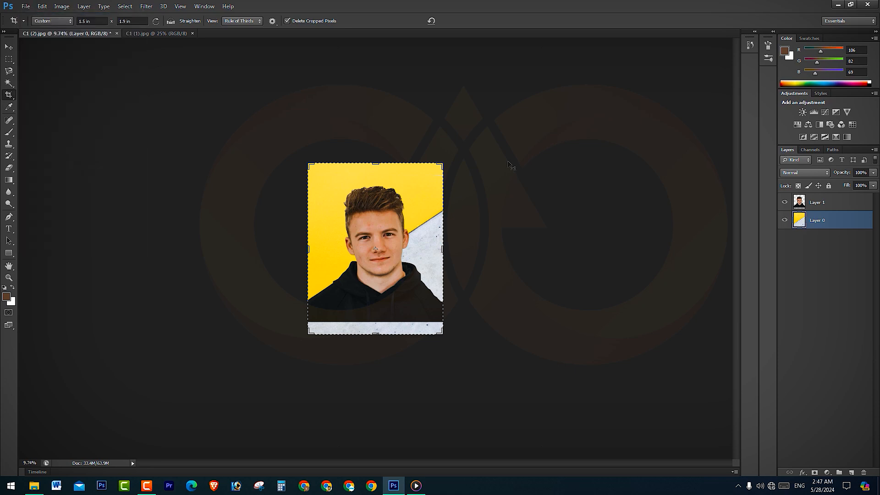
Start a new document and set its preset to International Paper
{"action": "key", "text": "ctrl+n"}
{"action": "left_click_drag", "start_coordinate": [457, 112], "coordinate": [534, 100]}
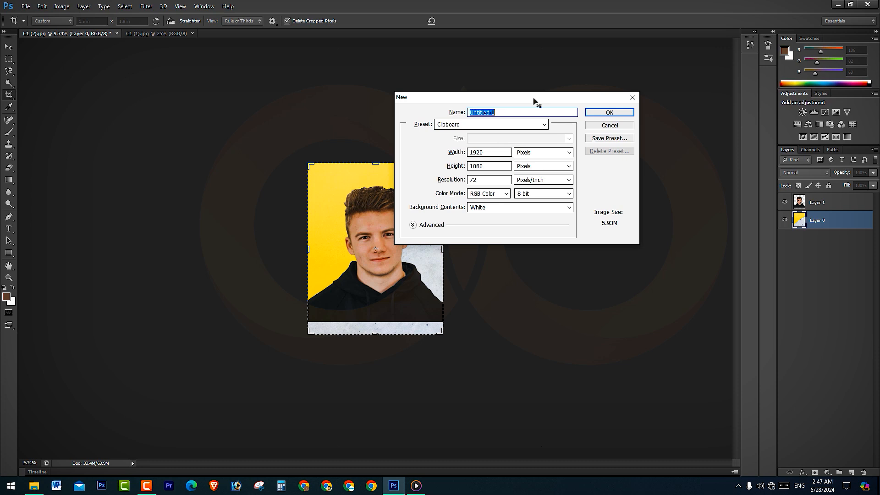
{"action": "left_click", "coordinate": [503, 126]}
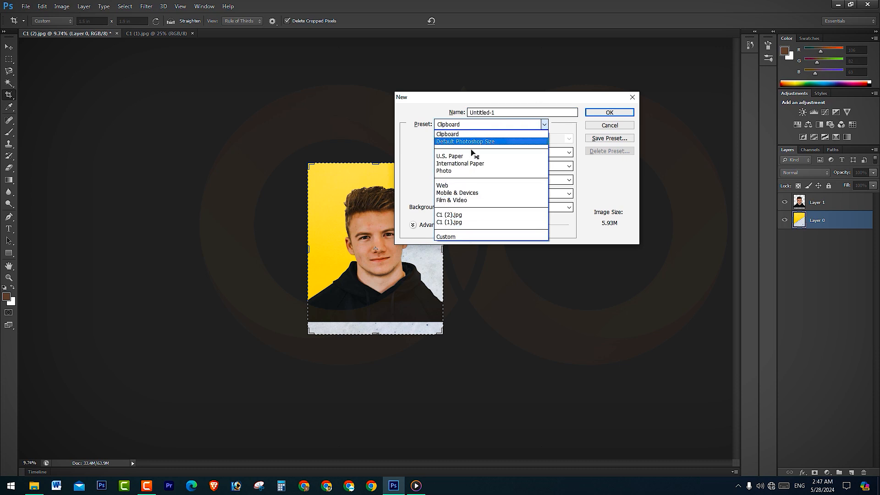
{"action": "left_click", "coordinate": [473, 237]}
{"action": "left_click", "coordinate": [480, 125]}
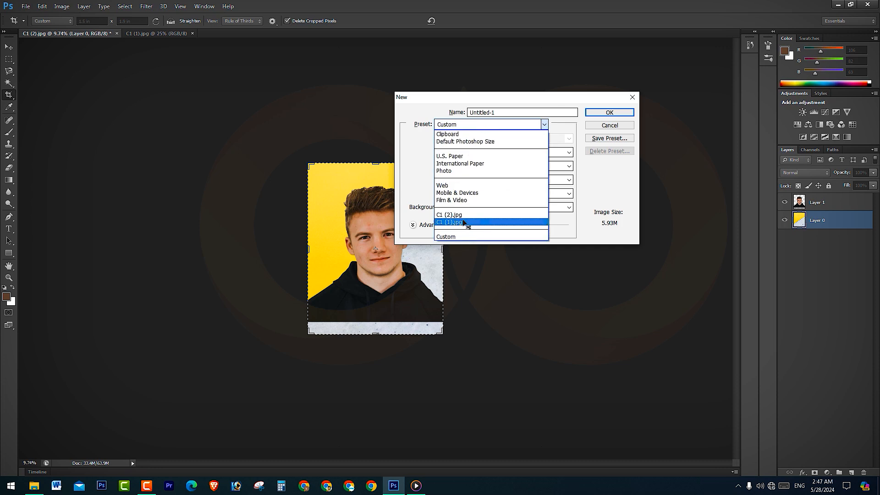
{"action": "left_click", "coordinate": [466, 170]}
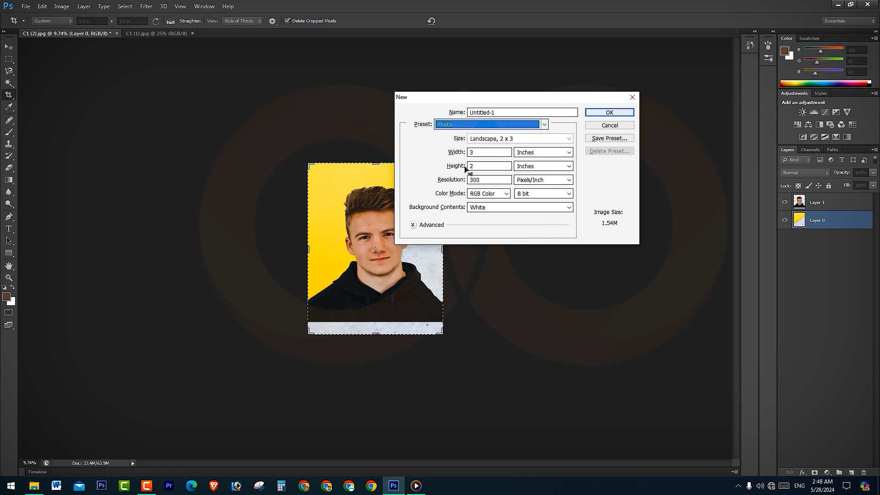
{"action": "left_click", "coordinate": [472, 125]}
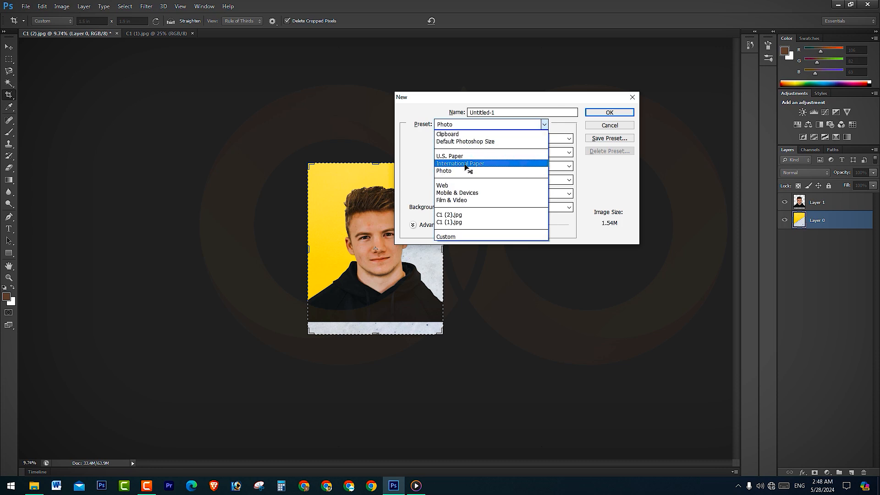
{"action": "left_click", "coordinate": [466, 164]}
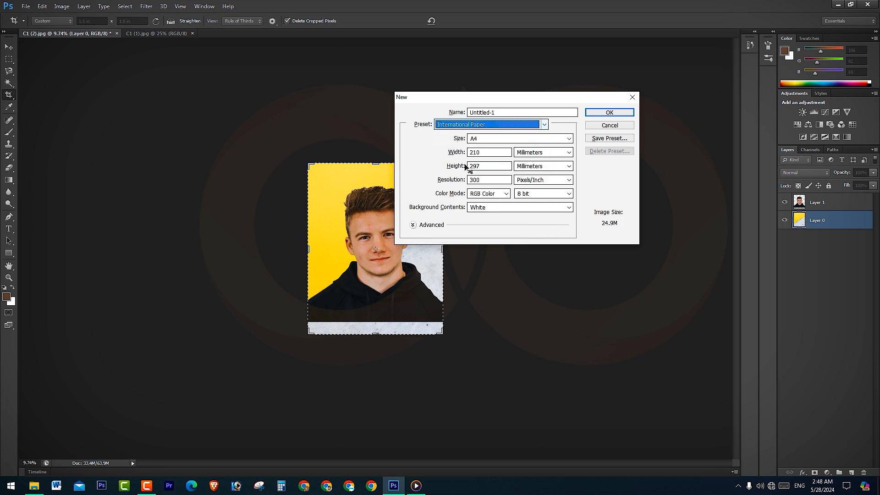
Choose the A4 paper size for the new document and create it
{"action": "left_click", "coordinate": [475, 138]}
{"action": "left_click", "coordinate": [476, 138]}
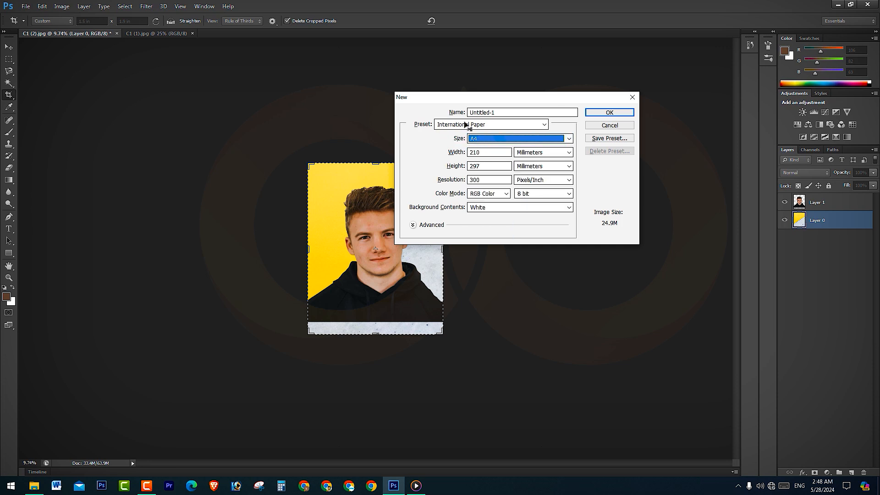
{"action": "left_click", "coordinate": [480, 140]}
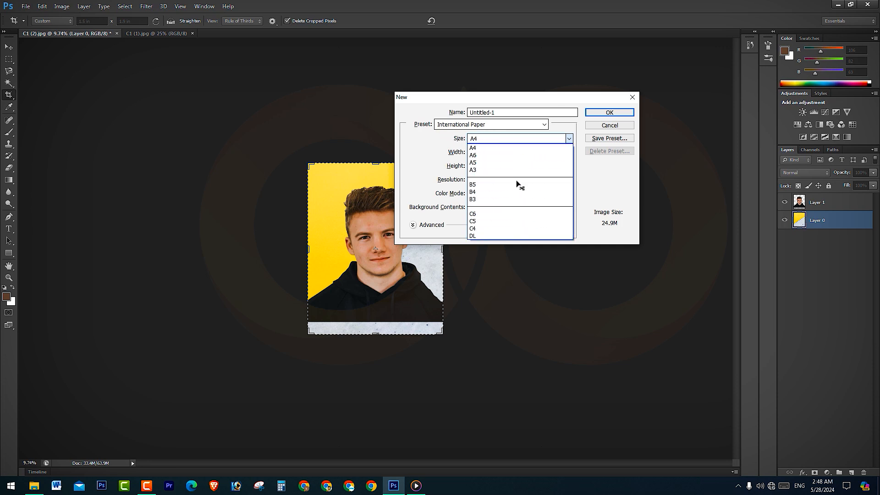
{"action": "left_click", "coordinate": [507, 148]}
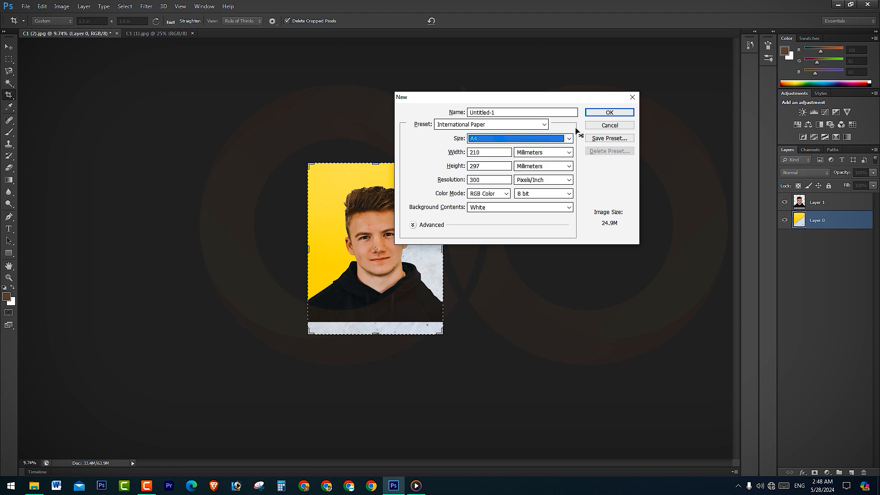
{"action": "left_click", "coordinate": [612, 112]}
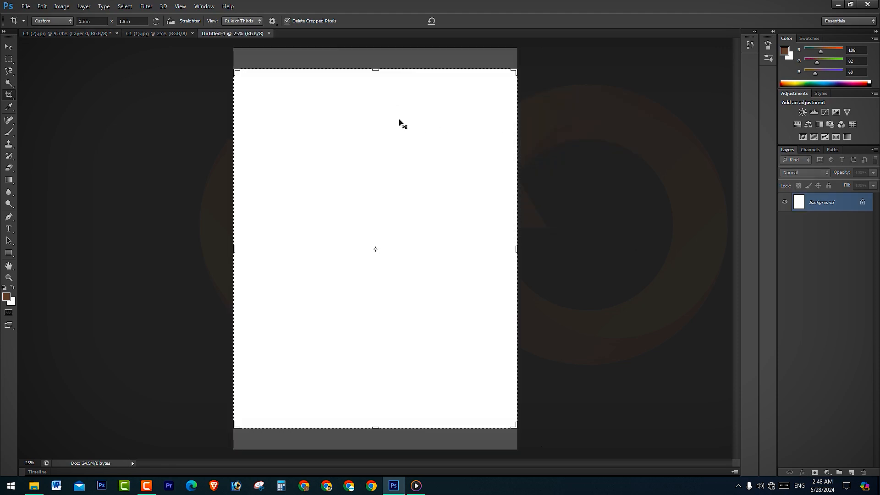
Copy the yellow-and-concrete background layer from C1 (2).jpg into the new A4 document with the Move tool
{"action": "left_click", "coordinate": [8, 47]}
{"action": "left_click", "coordinate": [156, 34]}
{"action": "left_click_drag", "start_coordinate": [85, 35], "coordinate": [340, 142]}
{"action": "left_click", "coordinate": [361, 208]}
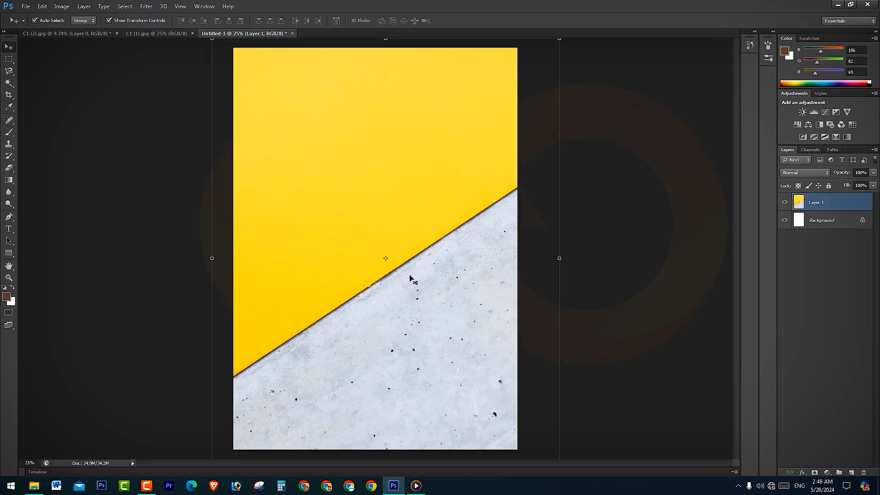
Scale the copied background image down to a small picture in the page's upper-left corner, and apply the transform
{"action": "scroll", "coordinate": [426, 299], "scroll_direction": "up", "scroll_amount": 8}
{"action": "scroll", "coordinate": [427, 300], "scroll_direction": "down", "scroll_amount": 14}
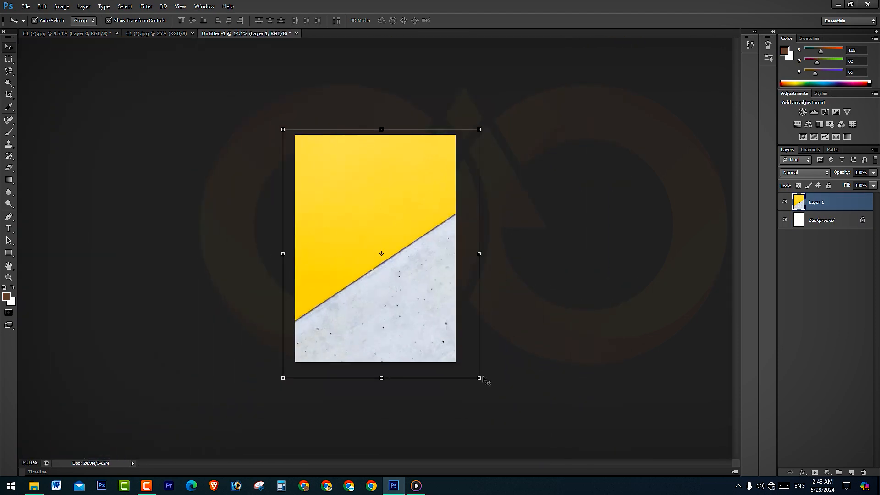
{"action": "left_click_drag", "start_coordinate": [483, 379], "coordinate": [324, 180]}
{"action": "key", "text": "Return"}
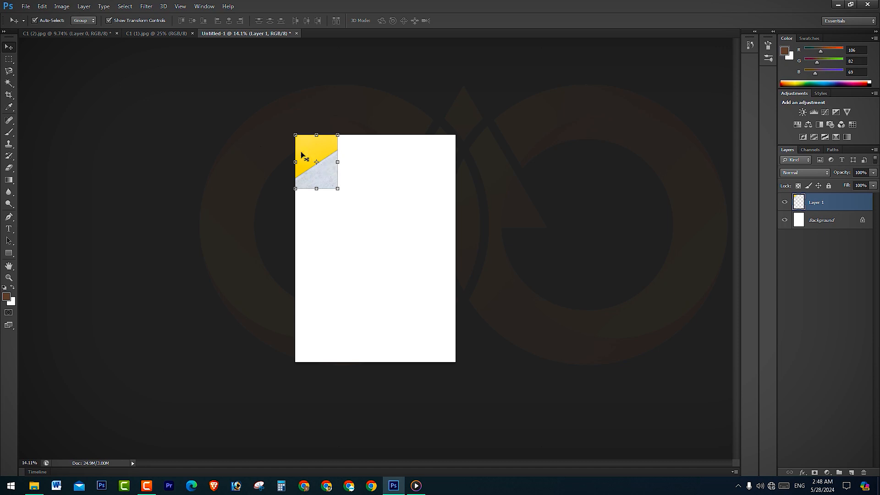
Sample a light yellow from the upper part of the small image as the foreground colour with the Eyedropper tool
{"action": "left_click", "coordinate": [9, 107]}
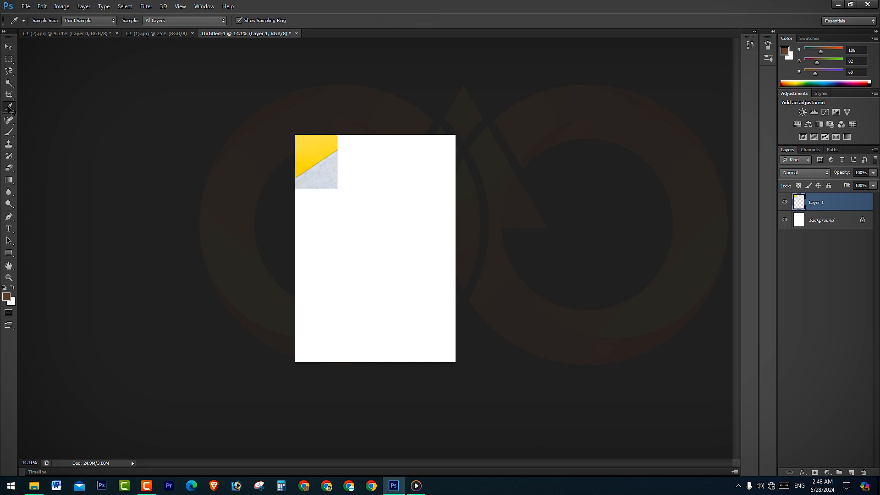
{"action": "right_click", "coordinate": [9, 108]}
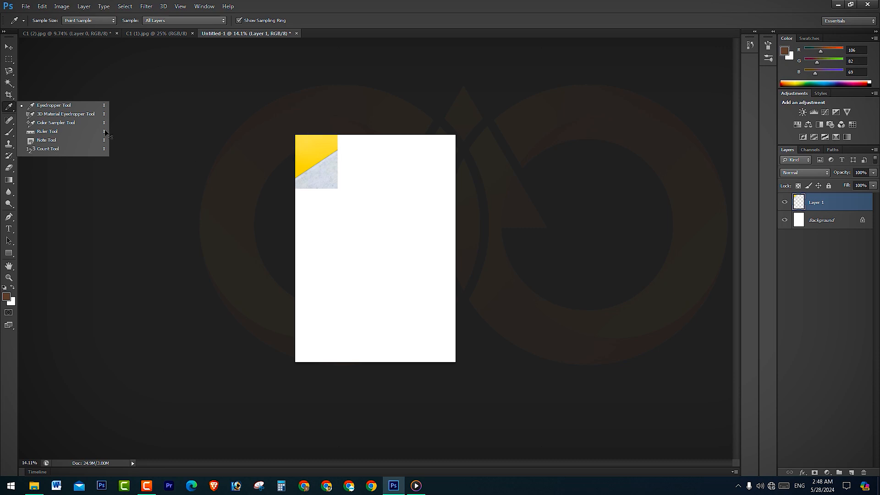
{"action": "left_click", "coordinate": [53, 106]}
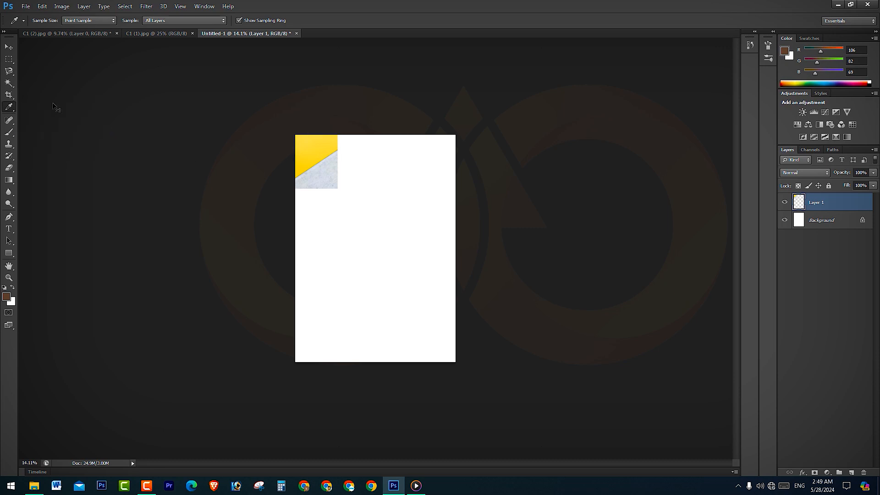
{"action": "left_click", "coordinate": [309, 146]}
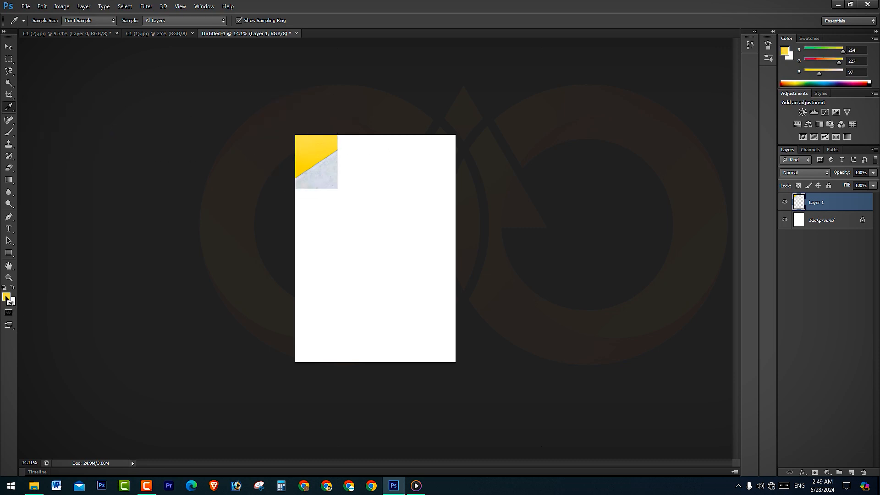
Resample the foreground colour as yellow fdda15 from the image in the Color Picker, and swap the foreground and background colours
{"action": "left_click", "coordinate": [7, 297]}
{"action": "left_click_drag", "start_coordinate": [246, 249], "coordinate": [434, 246]}
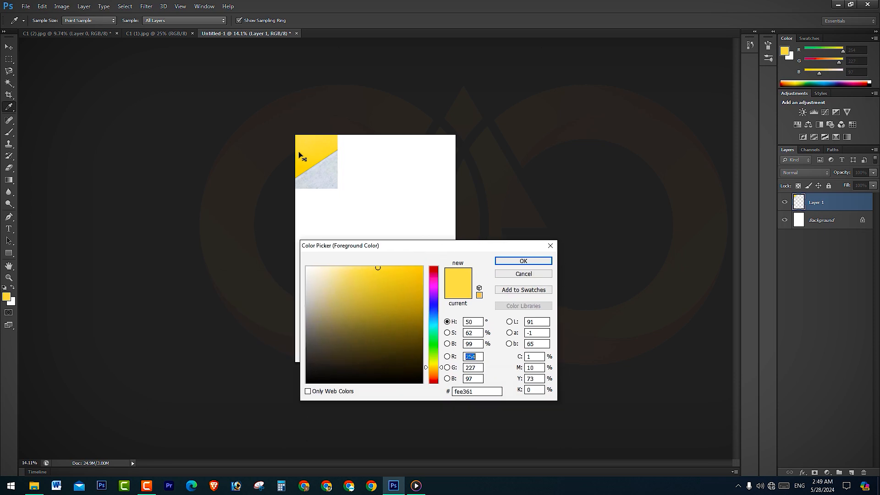
{"action": "left_click", "coordinate": [306, 161]}
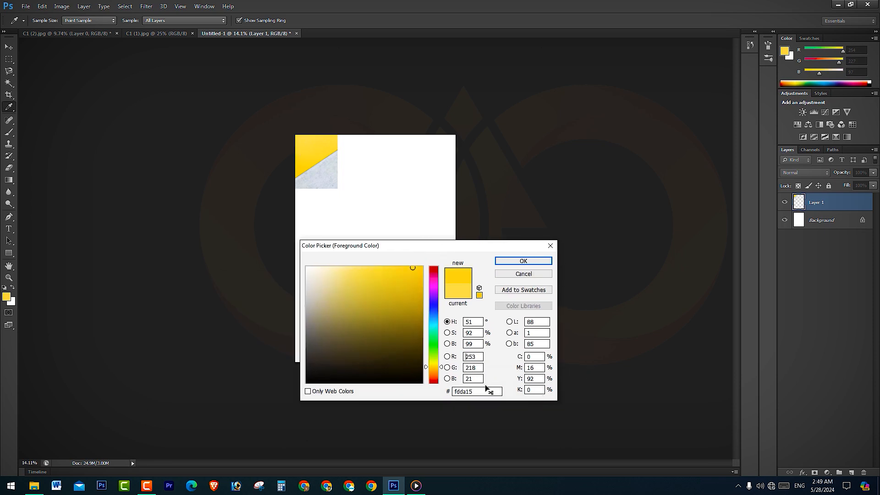
{"action": "left_click_drag", "start_coordinate": [482, 392], "coordinate": [454, 391]}
{"action": "left_click", "coordinate": [520, 261]}
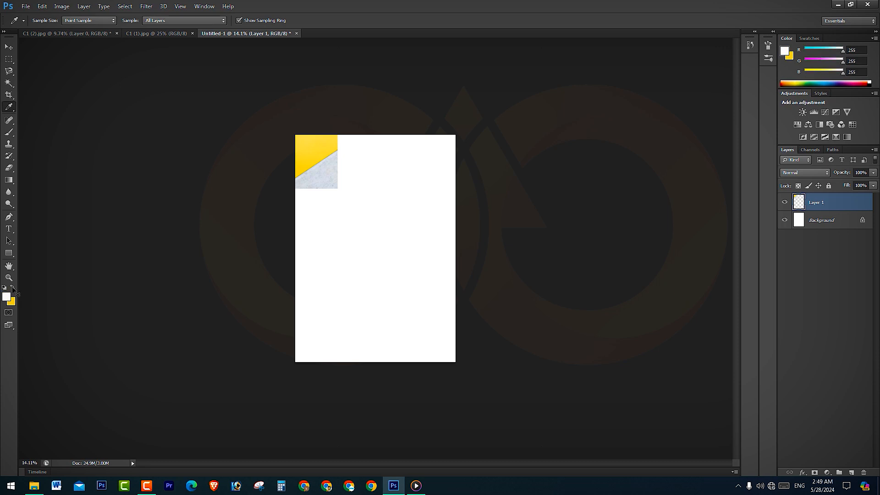
{"action": "left_click", "coordinate": [13, 288]}
Examine the A4 page at different magnifications by fitting it to the window and zooming in and out repeatedly
{"action": "key", "text": "ctrl+0"}
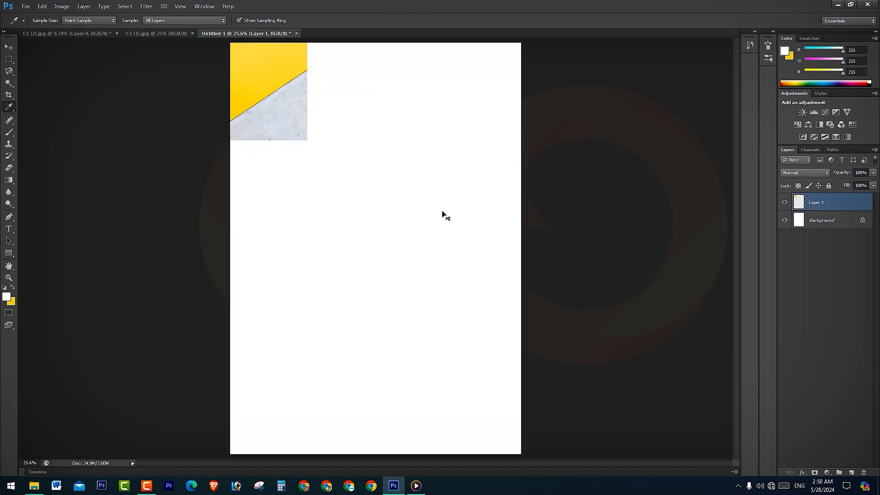
{"action": "scroll", "coordinate": [447, 216], "scroll_direction": "up", "scroll_amount": 1}
{"action": "scroll", "coordinate": [440, 212], "scroll_direction": "down", "scroll_amount": 5}
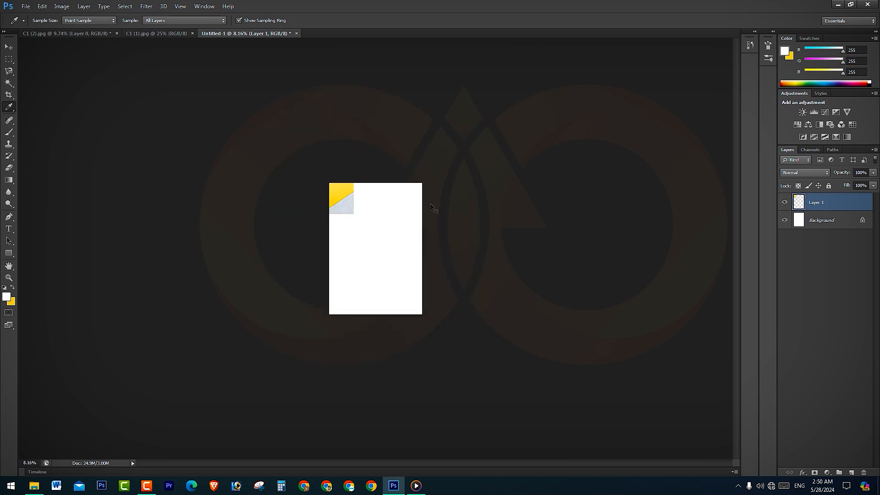
{"action": "key", "text": "ctrl+0"}
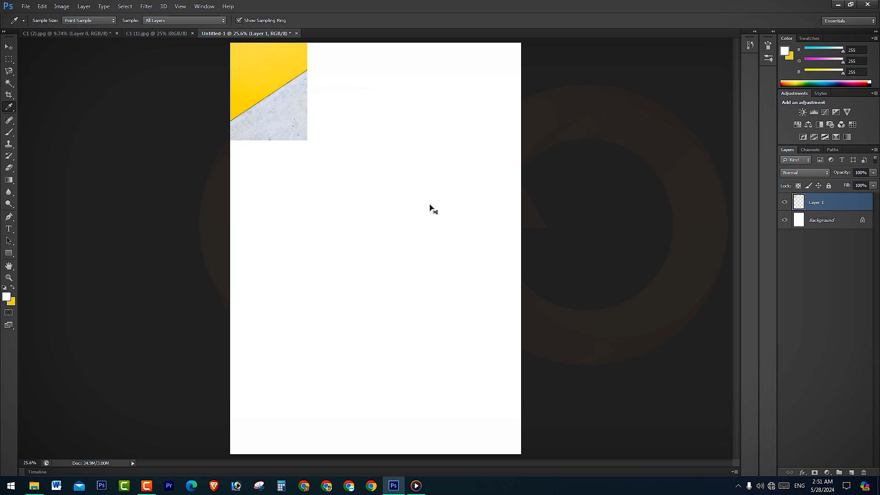
{"action": "scroll", "coordinate": [428, 212], "scroll_direction": "down", "scroll_amount": 5}
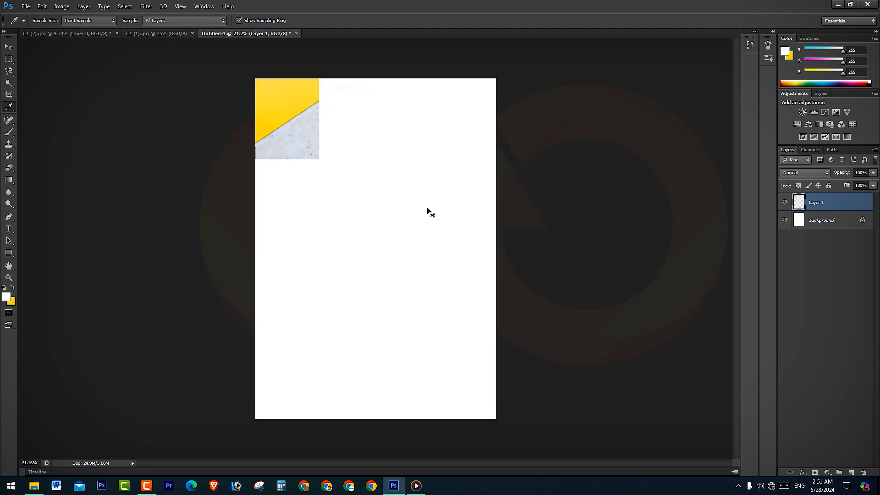
{"action": "scroll", "coordinate": [429, 212], "scroll_direction": "up", "scroll_amount": 5}
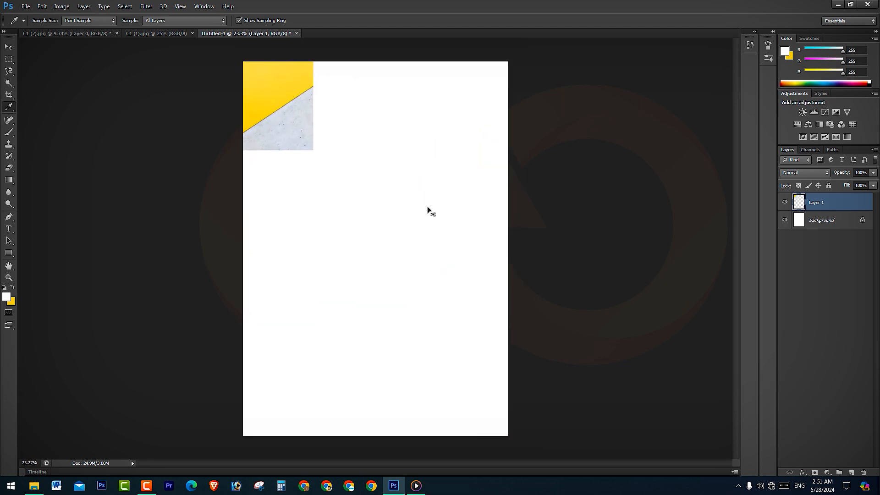
{"action": "scroll", "coordinate": [436, 211], "scroll_direction": "down", "scroll_amount": 3}
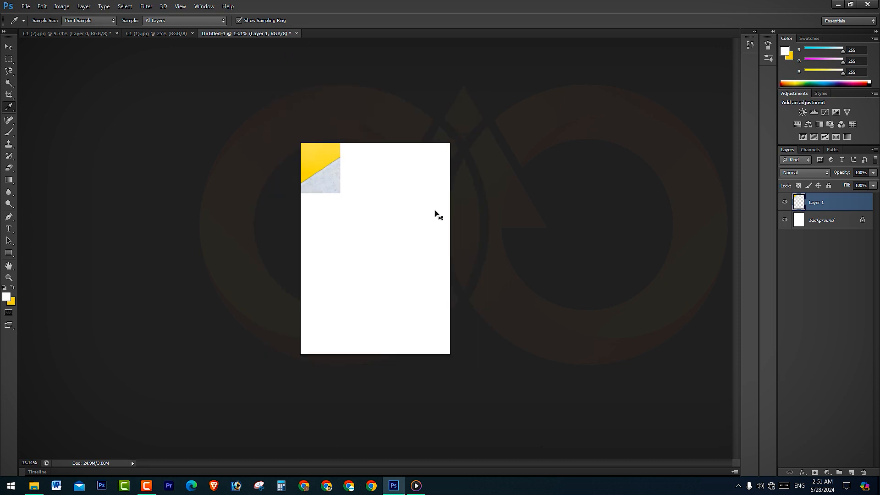
{"action": "scroll", "coordinate": [435, 213], "scroll_direction": "up", "scroll_amount": 4}
{"action": "scroll", "coordinate": [435, 212], "scroll_direction": "up", "scroll_amount": 2}
{"action": "scroll", "coordinate": [435, 212], "scroll_direction": "down", "scroll_amount": 3}
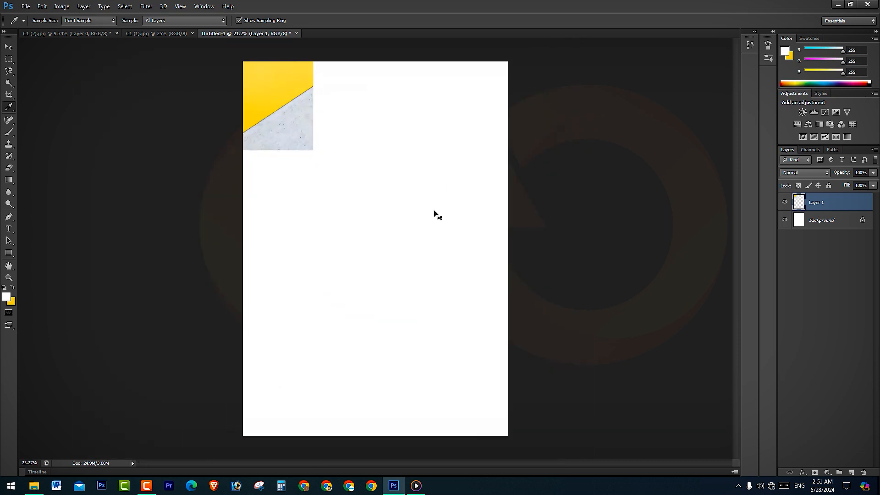
{"action": "scroll", "coordinate": [435, 211], "scroll_direction": "up", "scroll_amount": 2}
{"action": "scroll", "coordinate": [434, 211], "scroll_direction": "down", "scroll_amount": 2}
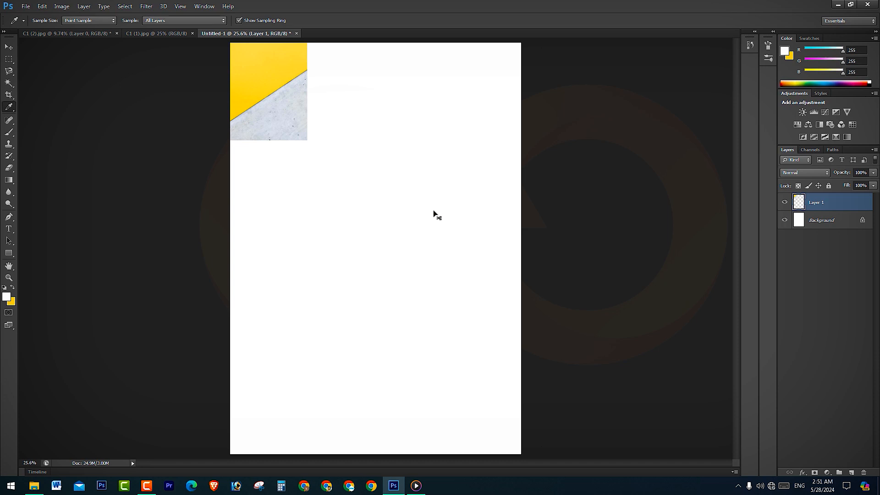
{"action": "scroll", "coordinate": [436, 215], "scroll_direction": "down", "scroll_amount": 3}
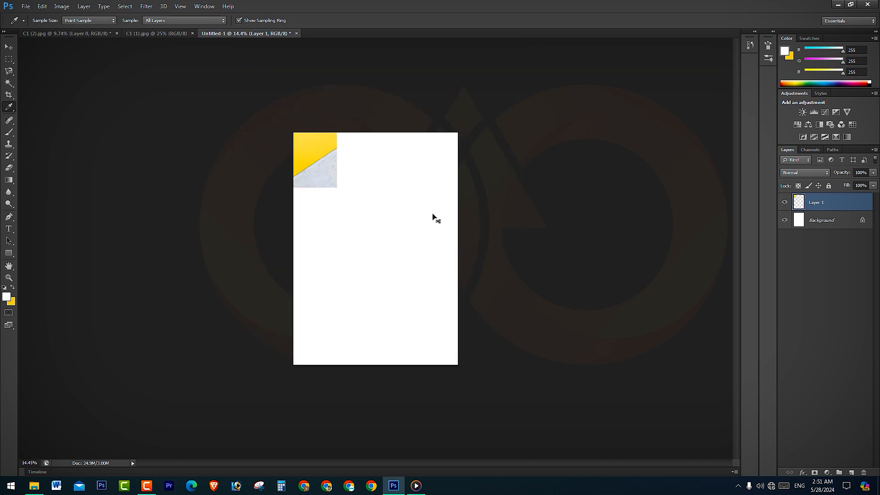
{"action": "scroll", "coordinate": [434, 218], "scroll_direction": "up", "scroll_amount": 1}
{"action": "scroll", "coordinate": [436, 218], "scroll_direction": "up", "scroll_amount": 3}
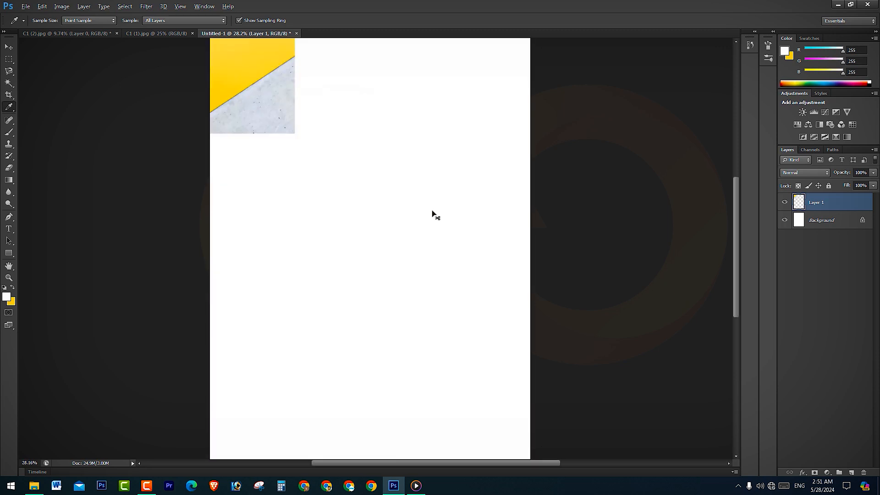
{"action": "scroll", "coordinate": [434, 213], "scroll_direction": "down", "scroll_amount": 5}
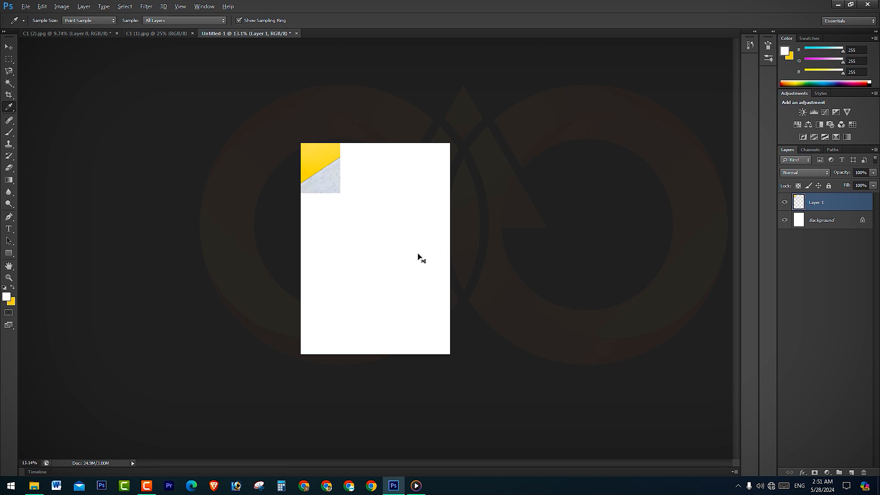
{"action": "scroll", "coordinate": [419, 248], "scroll_direction": "up", "scroll_amount": 2}
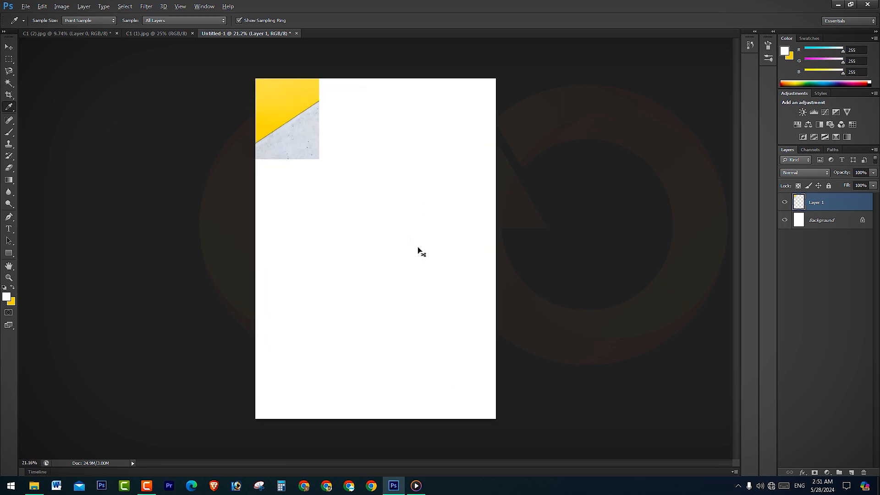
{"action": "scroll", "coordinate": [418, 248], "scroll_direction": "down", "scroll_amount": 4}
{"action": "scroll", "coordinate": [418, 248], "scroll_direction": "up", "scroll_amount": 1}
{"action": "scroll", "coordinate": [418, 248], "scroll_direction": "up", "scroll_amount": 2}
{"action": "scroll", "coordinate": [418, 248], "scroll_direction": "down", "scroll_amount": 3}
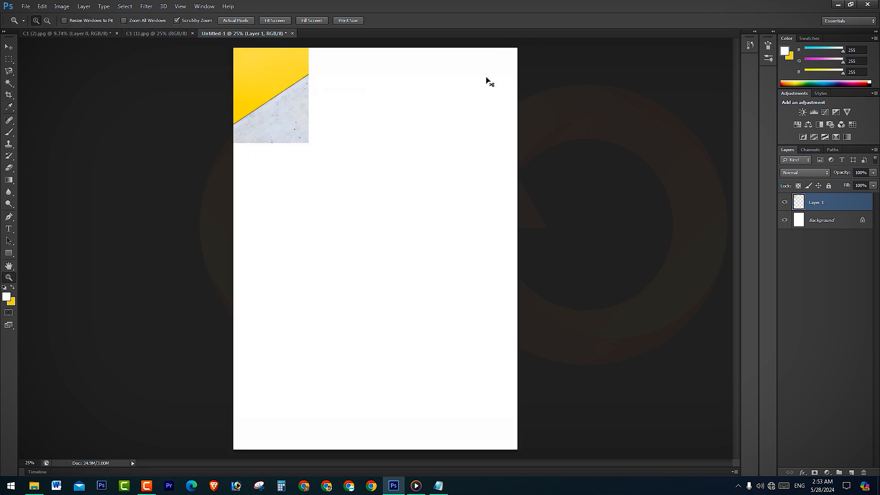
Switch to the C1 (2).txt topic list in Notepad and highlight the line "# Navigation (Selection, Zoom, Move)"
{"action": "left_click", "coordinate": [439, 486]}
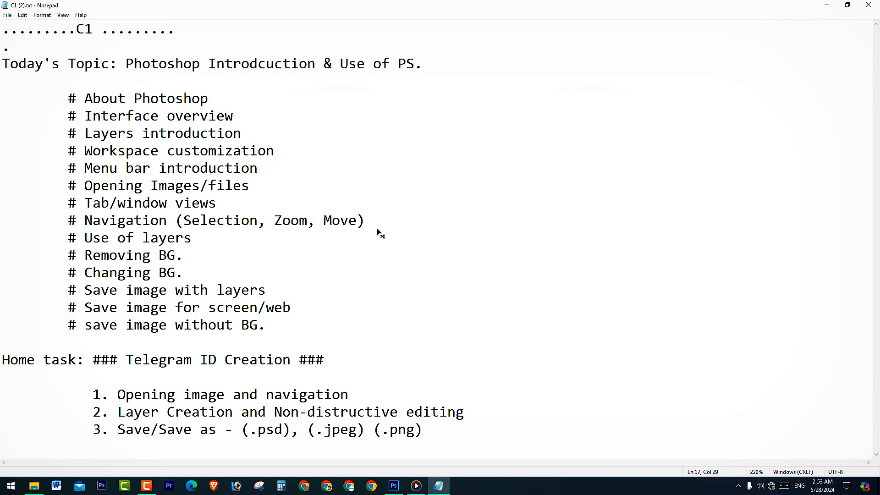
{"action": "left_click_drag", "start_coordinate": [365, 221], "coordinate": [68, 221]}
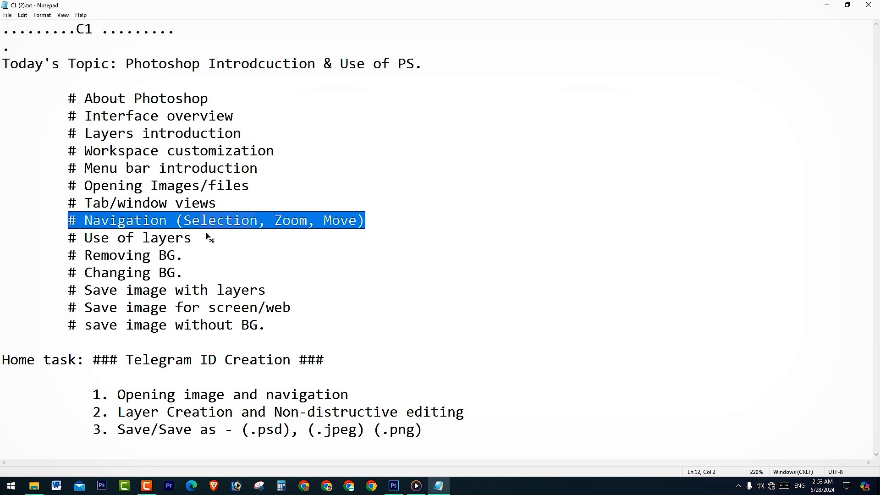
Highlight "Use of layers" in the topic list, switch back to Photoshop and add a linear Gradient fill layer at 90° above Layer 1
{"action": "left_click_drag", "start_coordinate": [208, 237], "coordinate": [74, 241]}
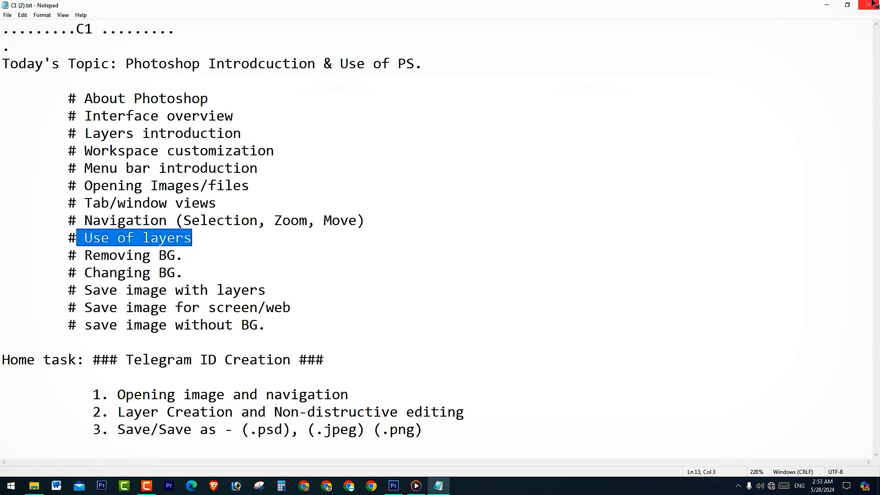
{"action": "left_click", "coordinate": [827, 5]}
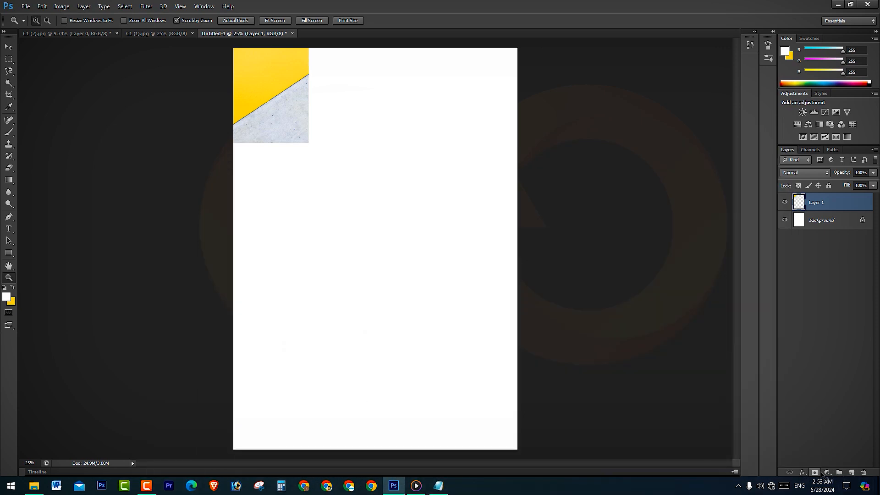
{"action": "left_click", "coordinate": [827, 473]}
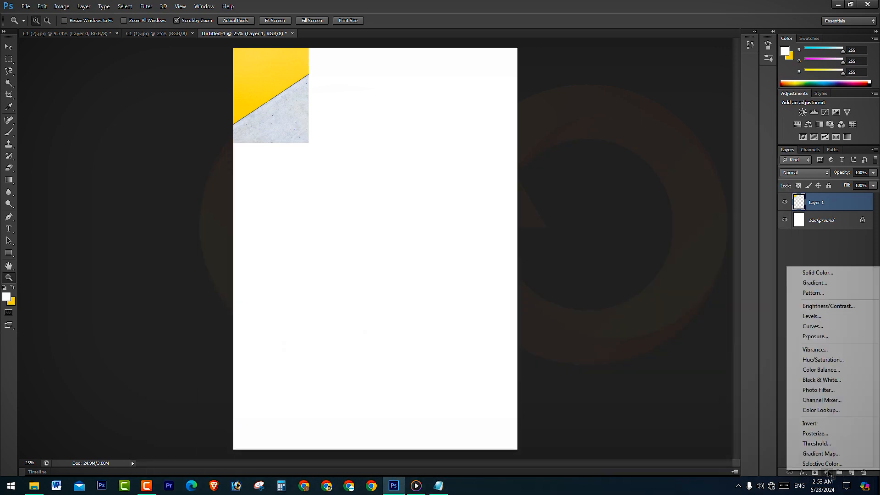
{"action": "left_click", "coordinate": [831, 284]}
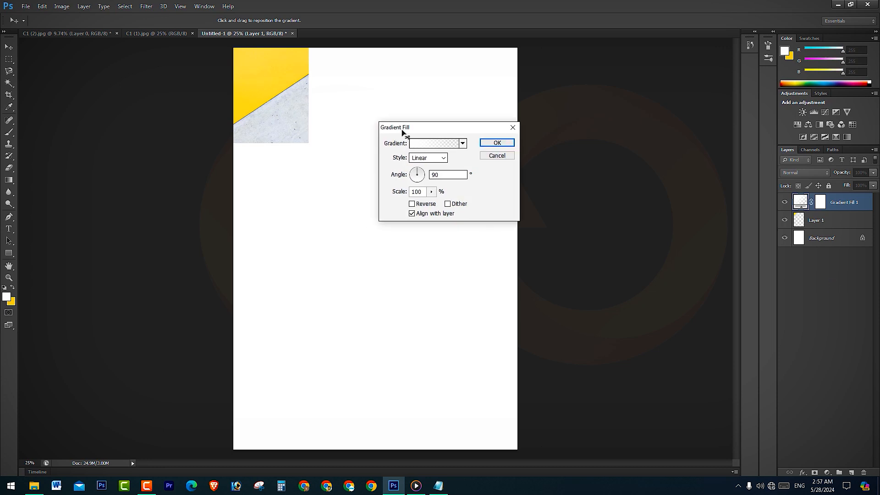
{"action": "left_click_drag", "start_coordinate": [402, 133], "coordinate": [425, 160]}
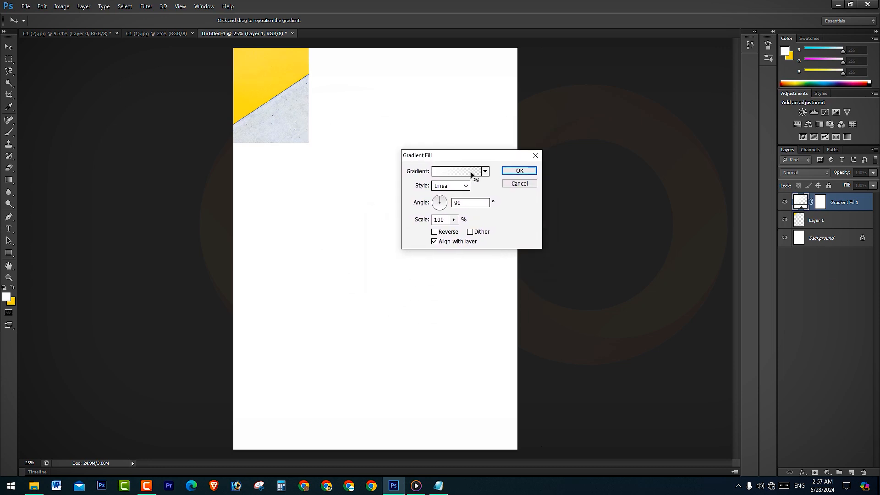
{"action": "left_click", "coordinate": [520, 171]}
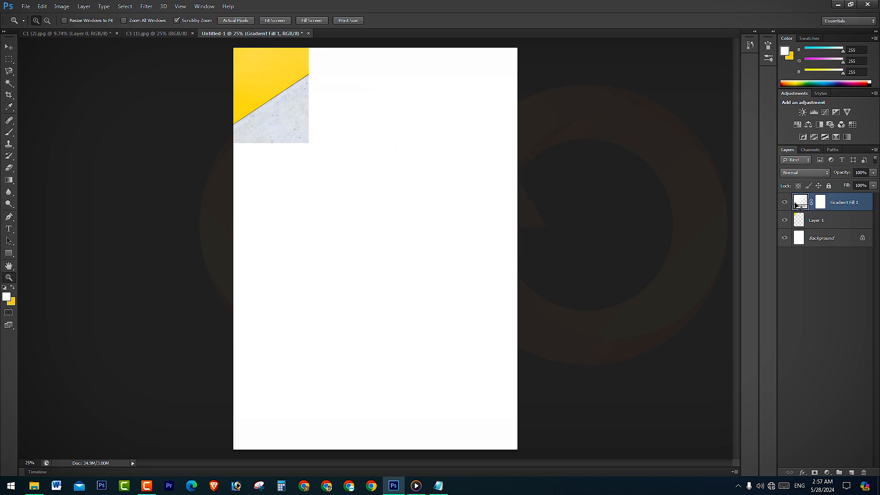
{"action": "left_click_drag", "start_coordinate": [776, 189], "coordinate": [879, 216]}
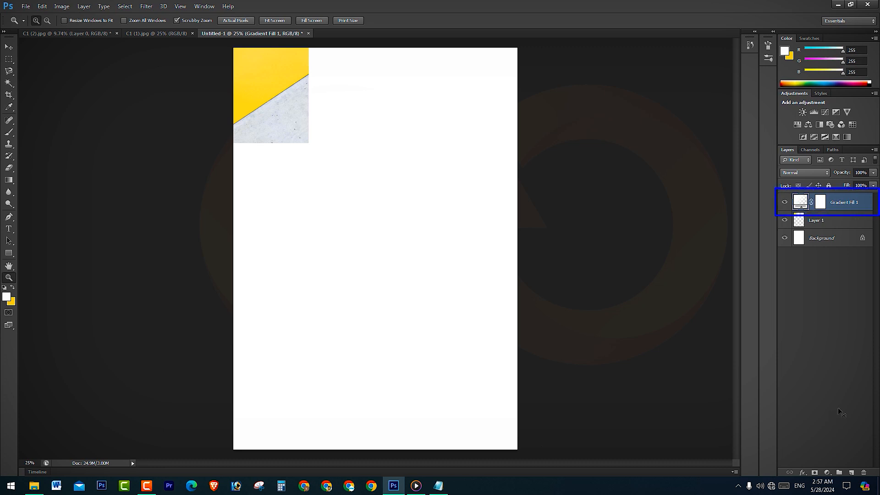
Add a red Solid Color fill layer above the gradient fill layer
{"action": "left_click", "coordinate": [828, 473]}
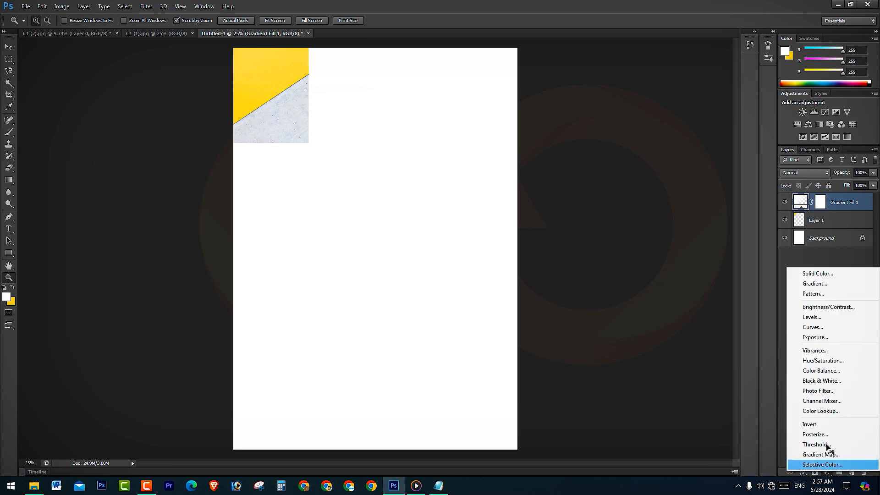
{"action": "left_click", "coordinate": [830, 273]}
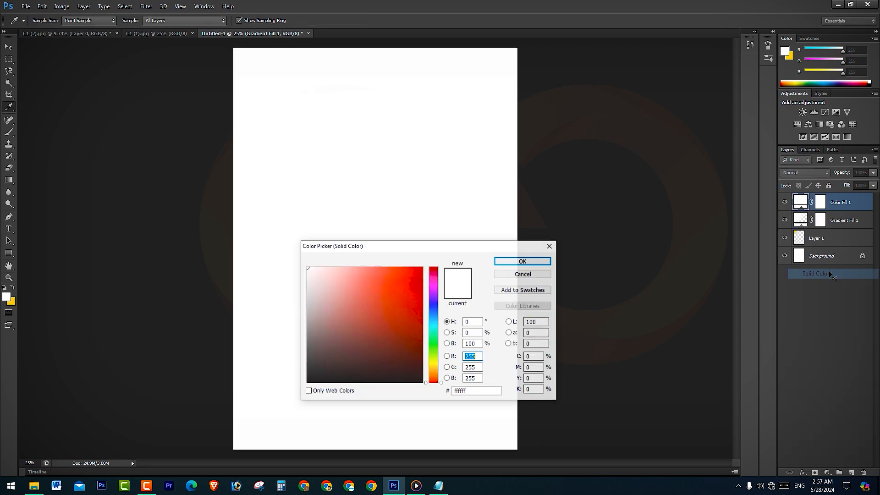
{"action": "left_click", "coordinate": [399, 280]}
{"action": "left_click", "coordinate": [513, 260]}
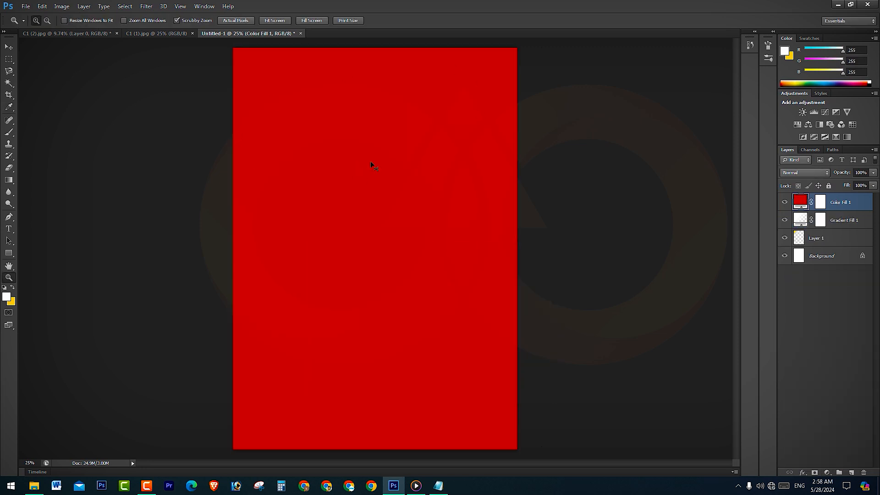
{"action": "left_click_drag", "start_coordinate": [787, 189], "coordinate": [877, 210]}
{"action": "key", "text": "Escape"}
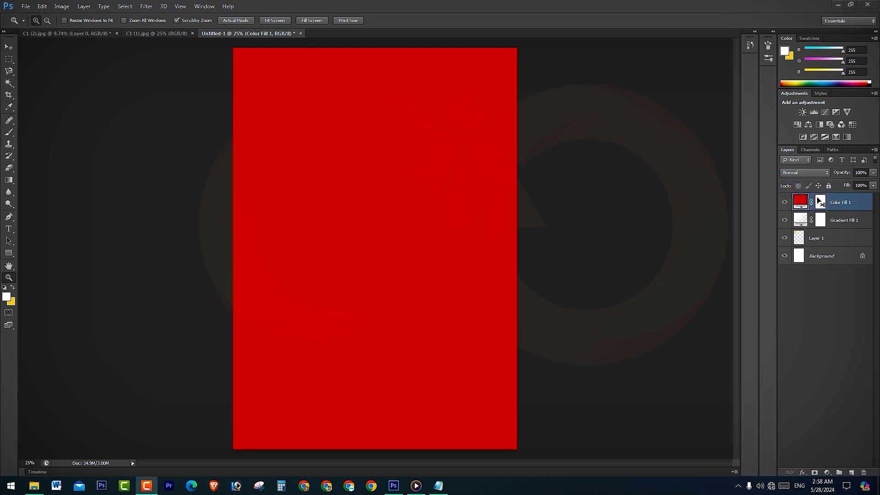
{"action": "left_click_drag", "start_coordinate": [816, 195], "coordinate": [830, 210]}
{"action": "key", "text": "Escape"}
Switch to the topic list in Notepad, highlight "Removing BG" and return to Photoshop
{"action": "left_click", "coordinate": [438, 486]}
{"action": "left_click", "coordinate": [93, 253]}
{"action": "left_click_drag", "start_coordinate": [94, 253], "coordinate": [176, 257]}
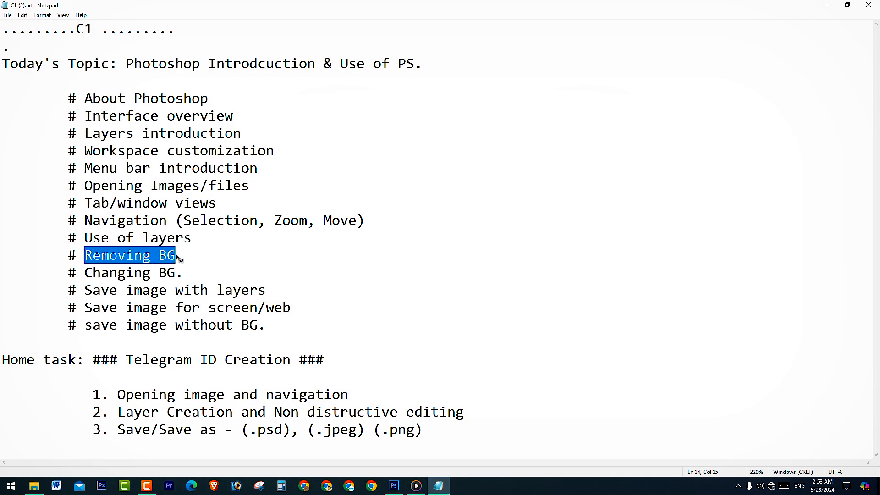
{"action": "left_click", "coordinate": [827, 4]}
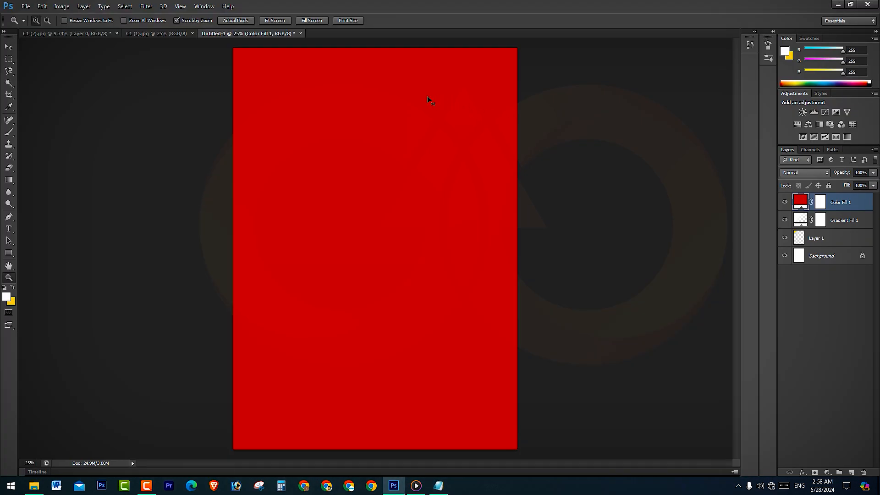
In C1 (1).jpg, select the entire light backdrop around the man with the Magic Wand at tolerance 32 and feather the selection
{"action": "left_click", "coordinate": [158, 34]}
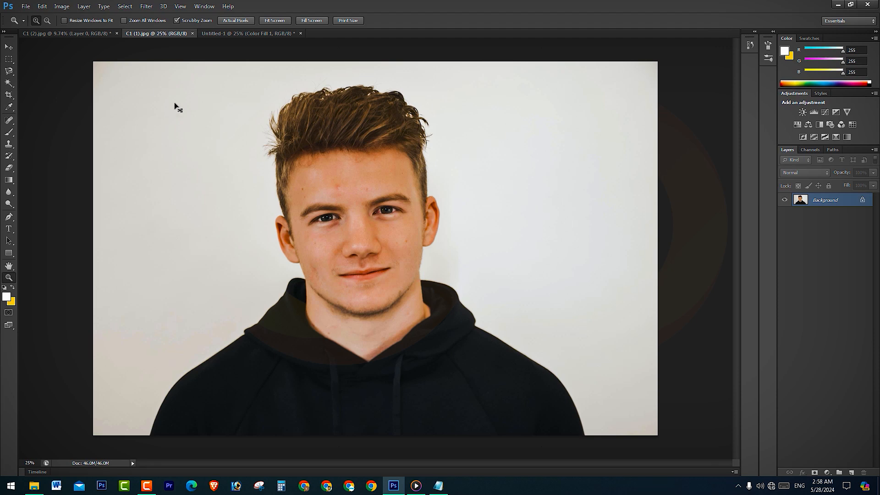
{"action": "left_click", "coordinate": [9, 83]}
{"action": "right_click", "coordinate": [10, 83]}
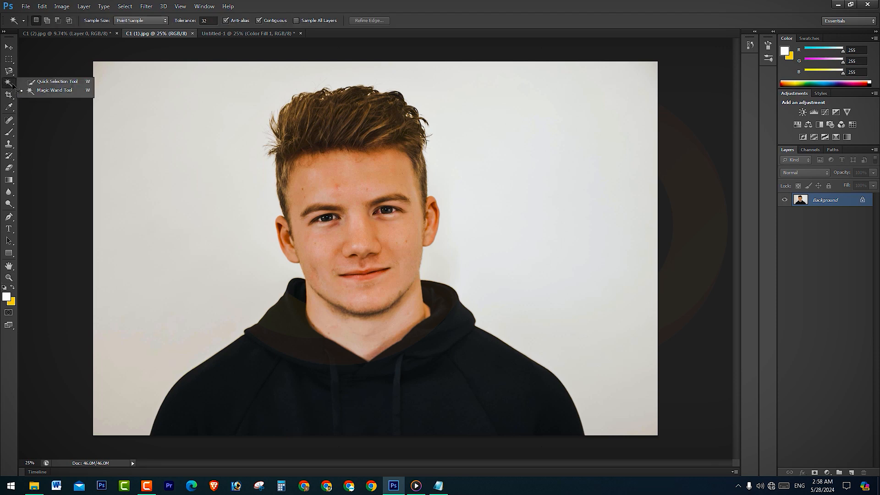
{"action": "left_click", "coordinate": [47, 90]}
{"action": "left_click", "coordinate": [197, 142]}
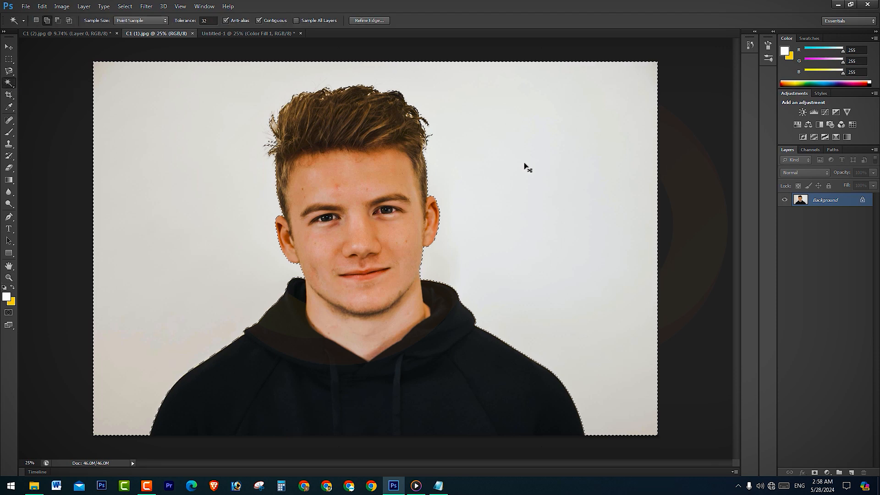
{"action": "right_click", "coordinate": [406, 190]}
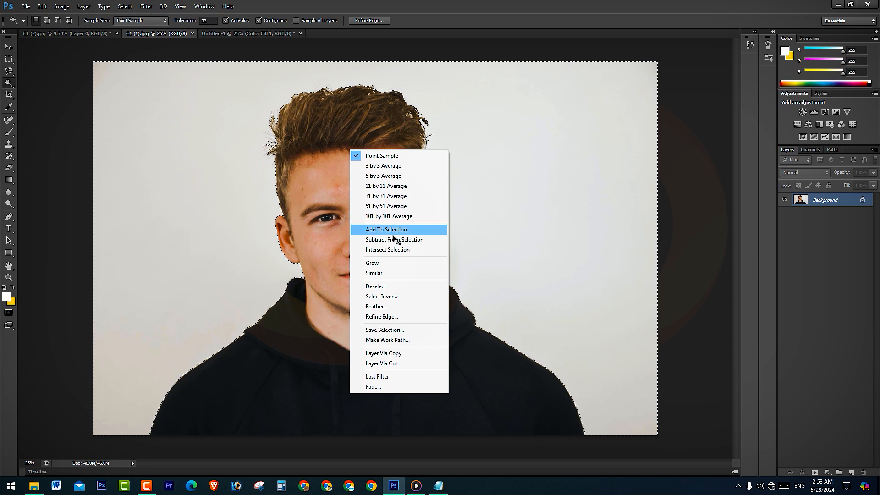
{"action": "left_click", "coordinate": [398, 306]}
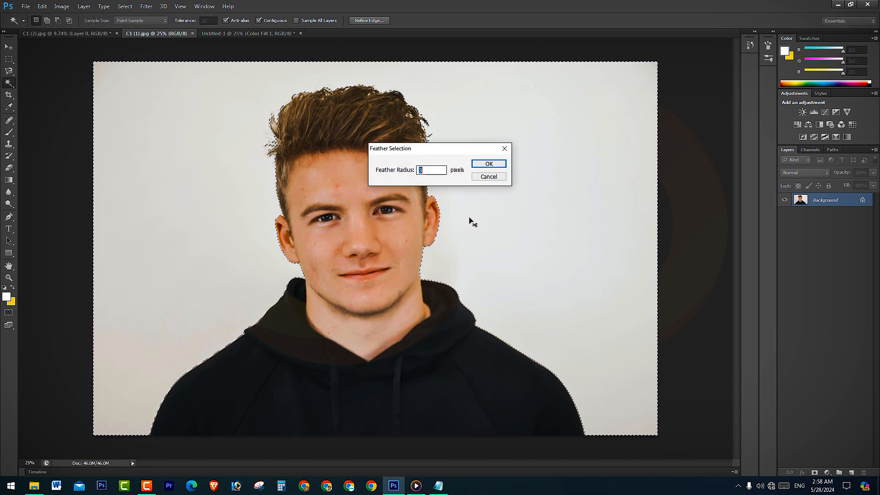
{"action": "left_click", "coordinate": [484, 164]}
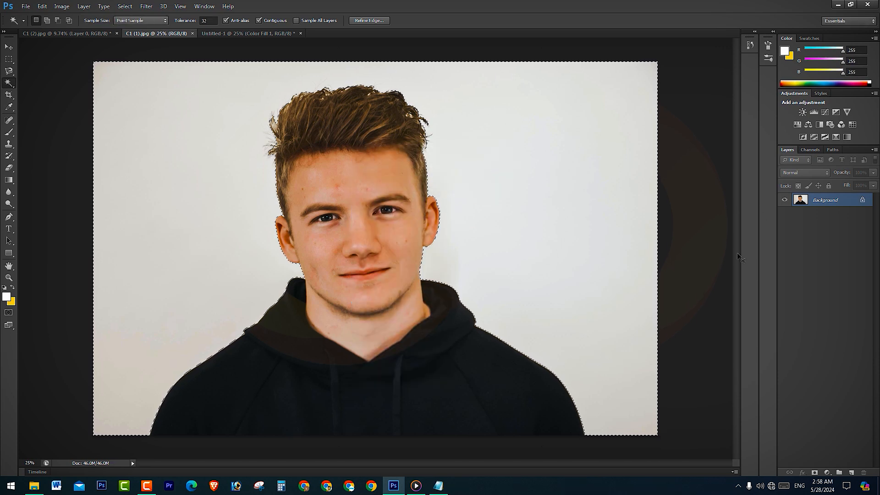
Cover the selected backdrop with a Solid Color fill layer, trying red and near-white before settling on grey 787878
{"action": "left_click", "coordinate": [827, 473]}
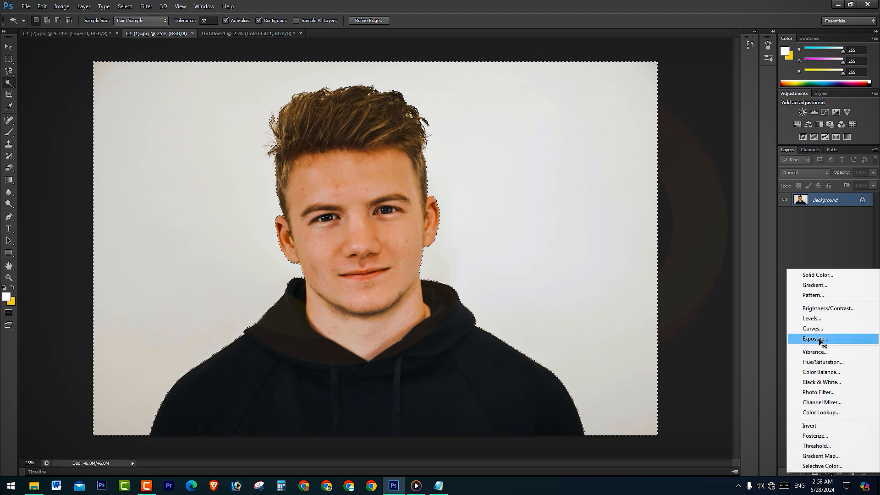
{"action": "left_click", "coordinate": [827, 274]}
{"action": "left_click", "coordinate": [423, 272]}
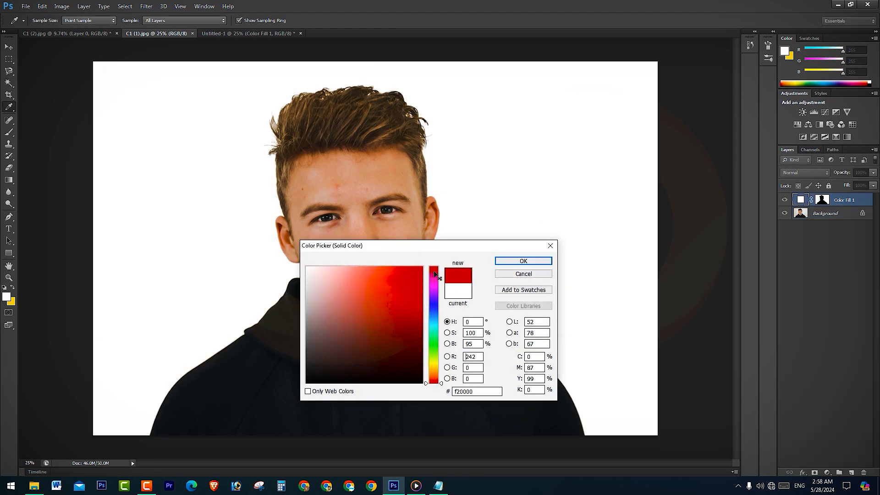
{"action": "left_click", "coordinate": [307, 272]}
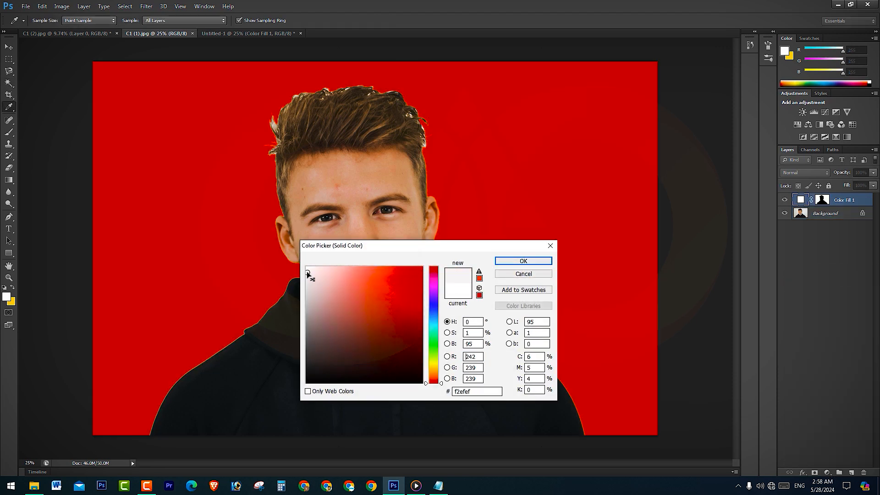
{"action": "left_click", "coordinate": [393, 309]}
{"action": "left_click", "coordinate": [306, 328]}
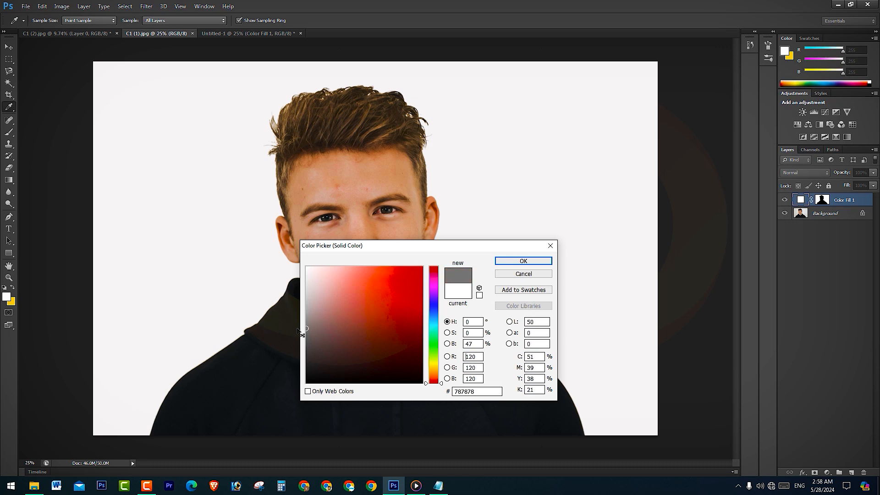
{"action": "left_click", "coordinate": [516, 261]}
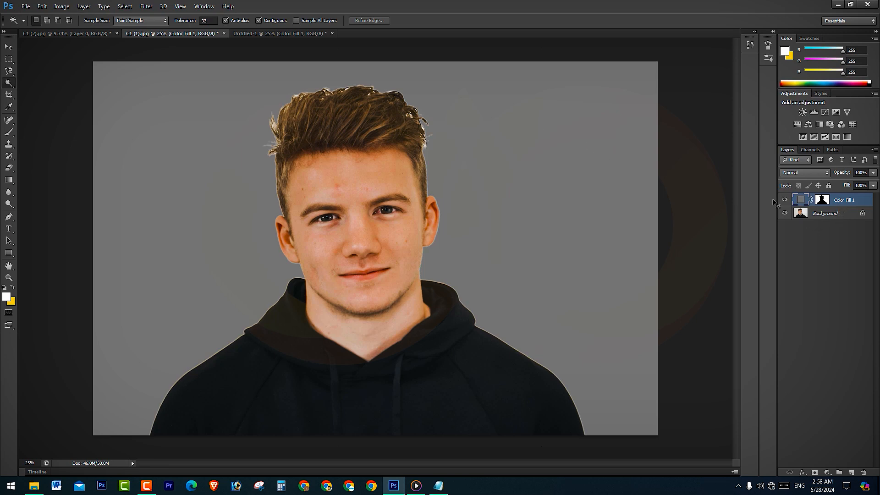
Hide the grey fill layer and convert the locked Background into a regular layer named Layer 0
{"action": "left_click", "coordinate": [785, 200]}
{"action": "left_click", "coordinate": [824, 216]}
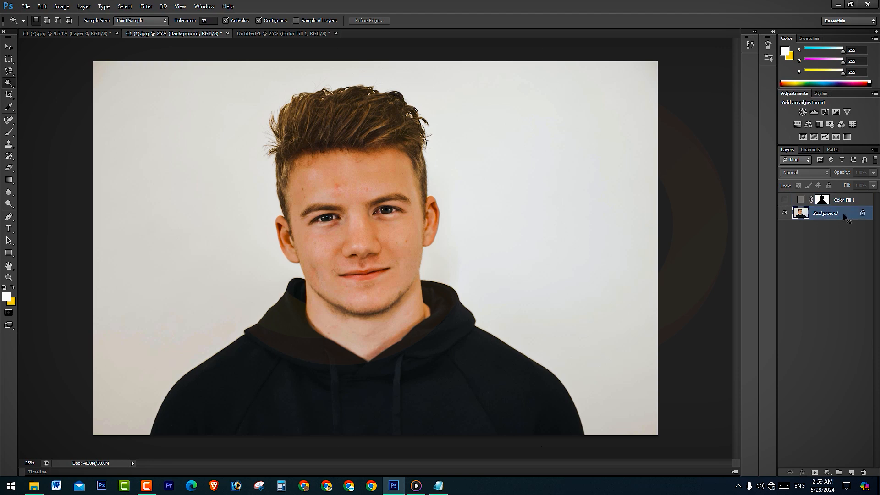
{"action": "double_click", "coordinate": [864, 214]}
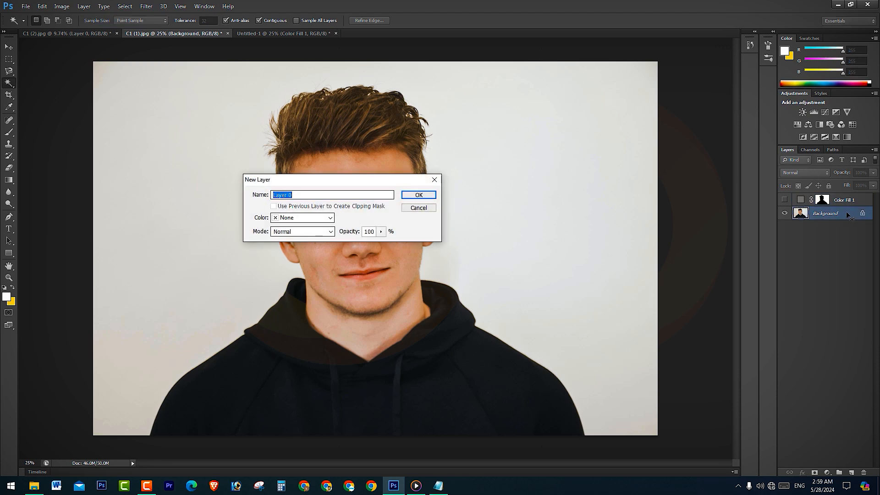
{"action": "left_click", "coordinate": [417, 195]}
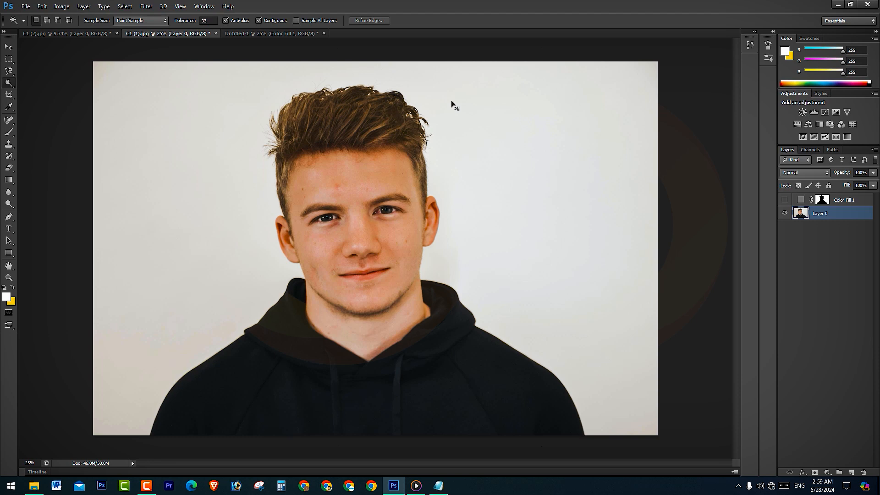
In C1 (2).jpg, step back through the history until the crop is undone and the full landscape canvas is restored
{"action": "left_click", "coordinate": [89, 33]}
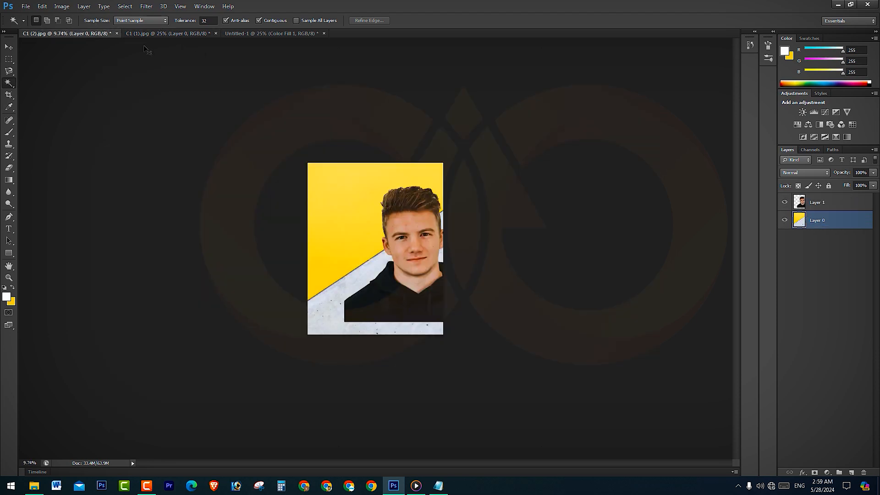
{"action": "left_click", "coordinate": [352, 182]}
{"action": "key", "text": "ctrl+d"}
{"action": "key", "text": "ctrl+alt+z"}
{"action": "key", "text": "ctrl+alt+z"}
{"action": "key", "text": "ctrl+alt+z"}
{"action": "key", "text": "ctrl+alt+z"}
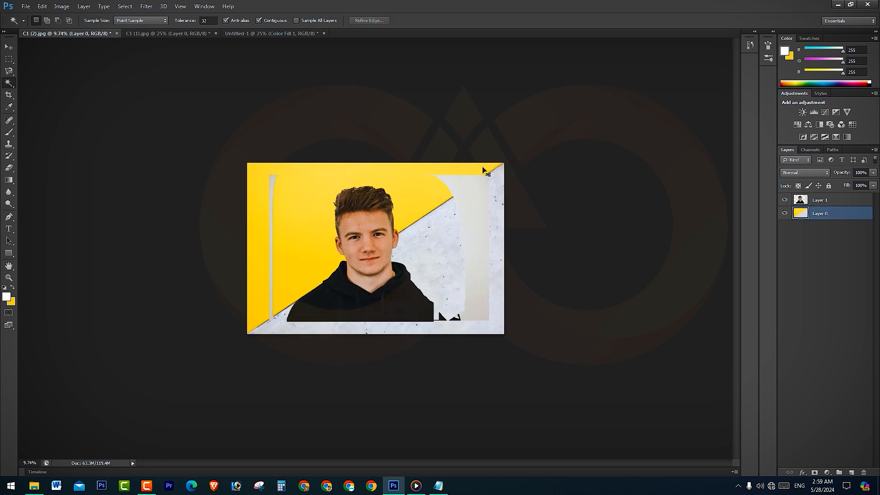
Delete the portrait layer, Layer 1, from above the yellow and concrete background image
{"action": "key", "text": "v"}
{"action": "left_click", "coordinate": [486, 189]}
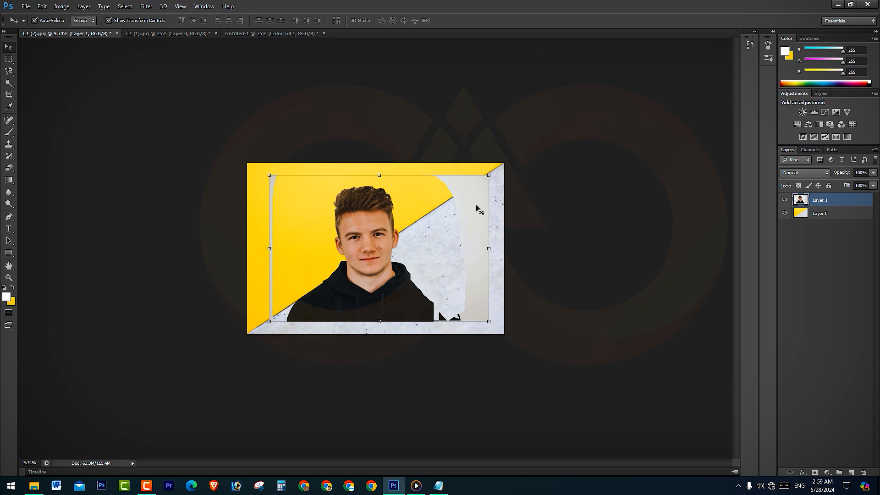
{"action": "key", "text": "Delete"}
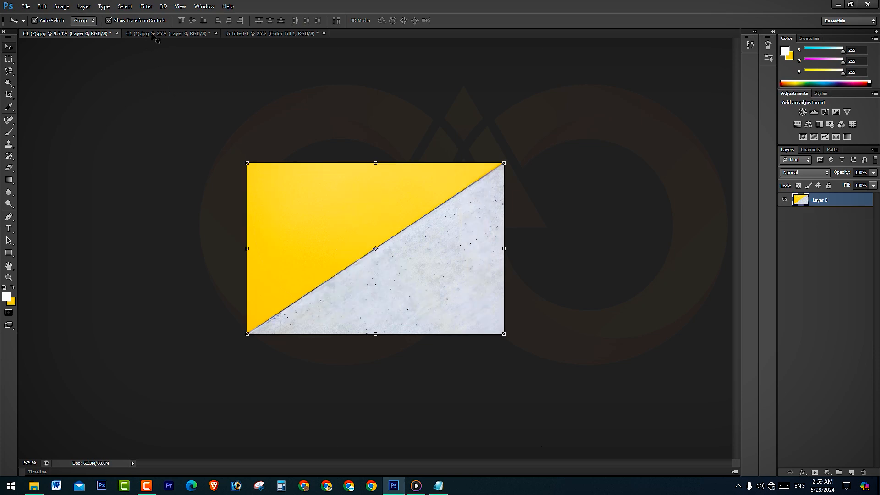
In C1 (1).jpg, select the whole pale backdrop with the Magic Wand, including the lower corners, and invert the selection to the man
{"action": "left_click", "coordinate": [154, 34]}
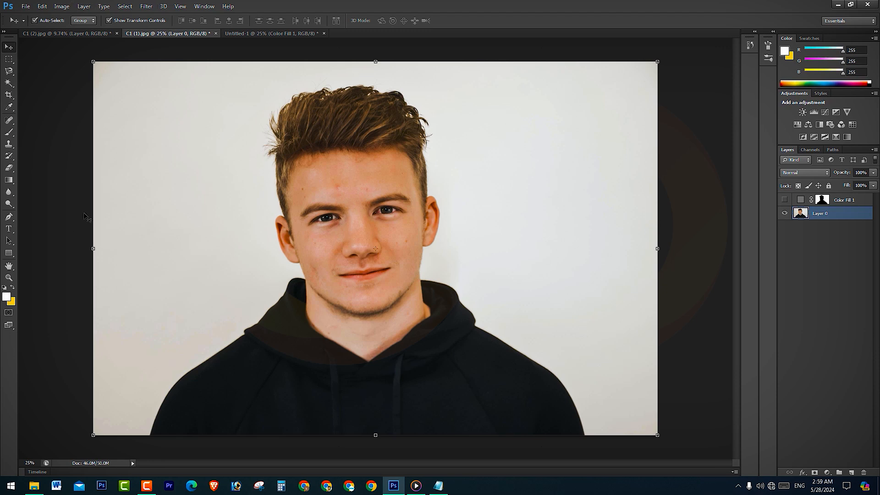
{"action": "key", "text": "w"}
{"action": "left_click", "coordinate": [535, 162]}
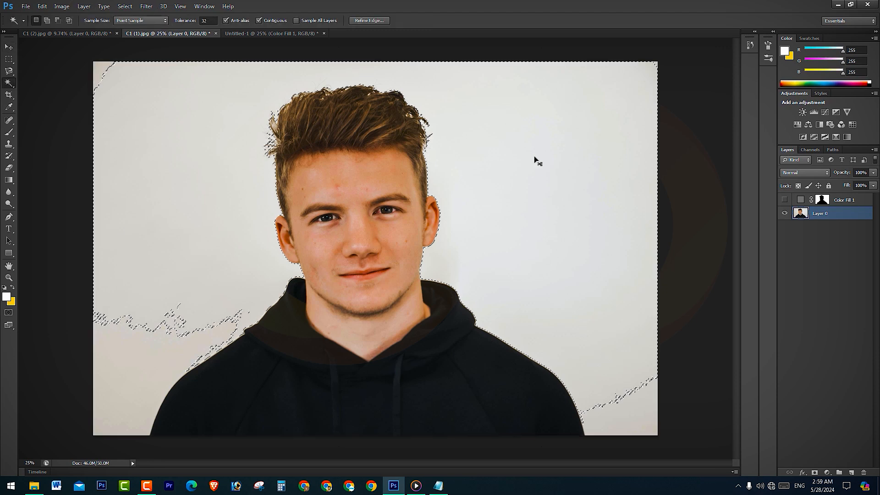
{"action": "left_click", "coordinate": [613, 414], "text": "shift"}
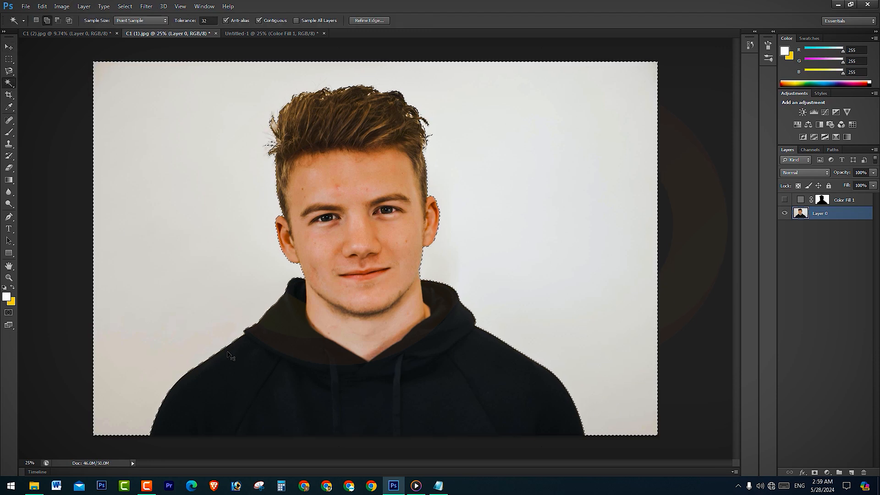
{"action": "right_click", "coordinate": [203, 154]}
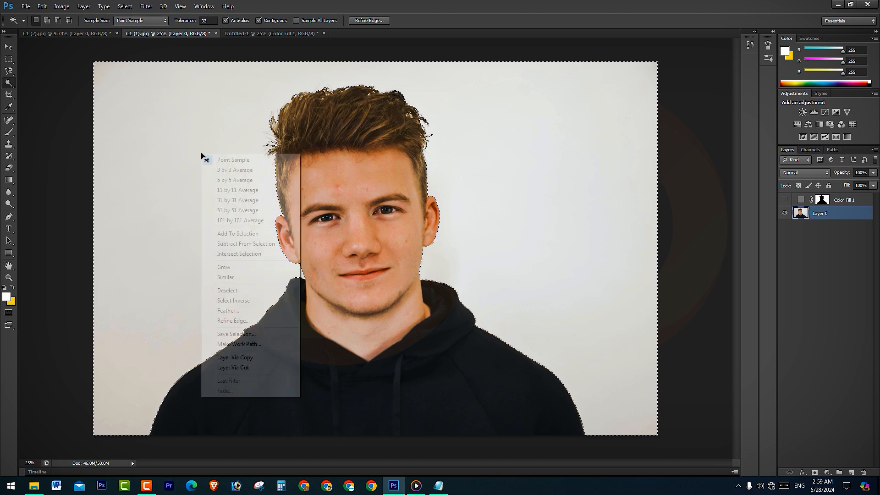
{"action": "left_click", "coordinate": [246, 301]}
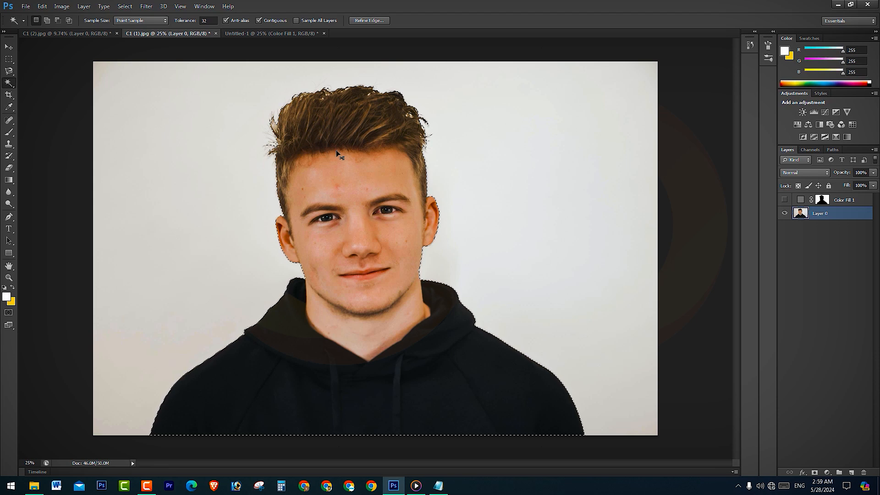
Move the selected man into C1 (2).jpg over the yellow and concrete background and scale him up to about 125% to fill the canvas height
{"action": "key", "text": "v"}
{"action": "left_click_drag", "start_coordinate": [356, 163], "coordinate": [376, 231]}
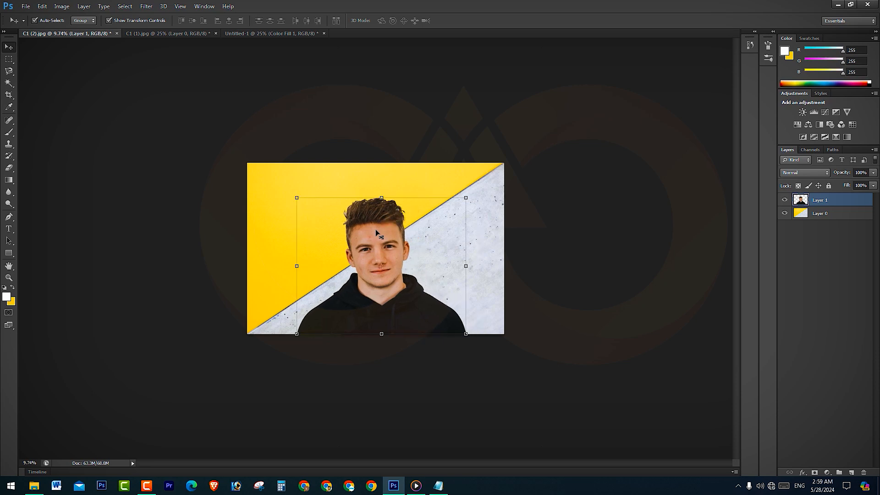
{"action": "left_click_drag", "start_coordinate": [297, 201], "coordinate": [345, 215]}
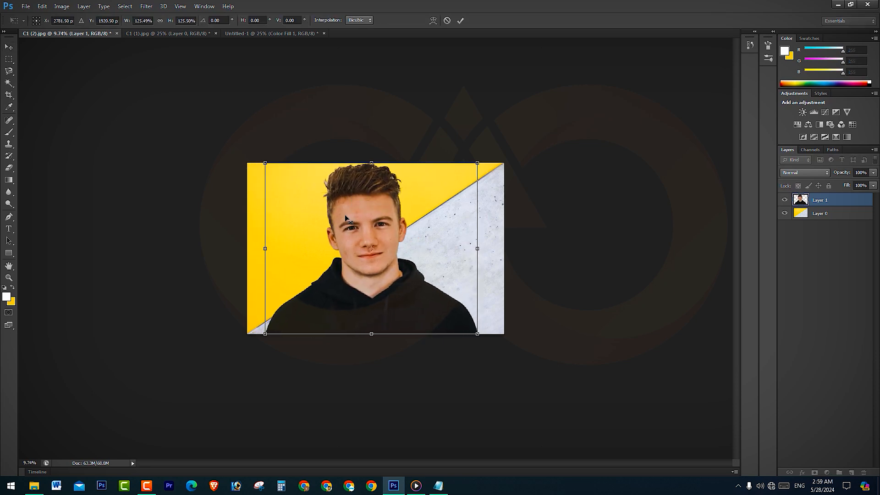
{"action": "key", "text": "Return"}
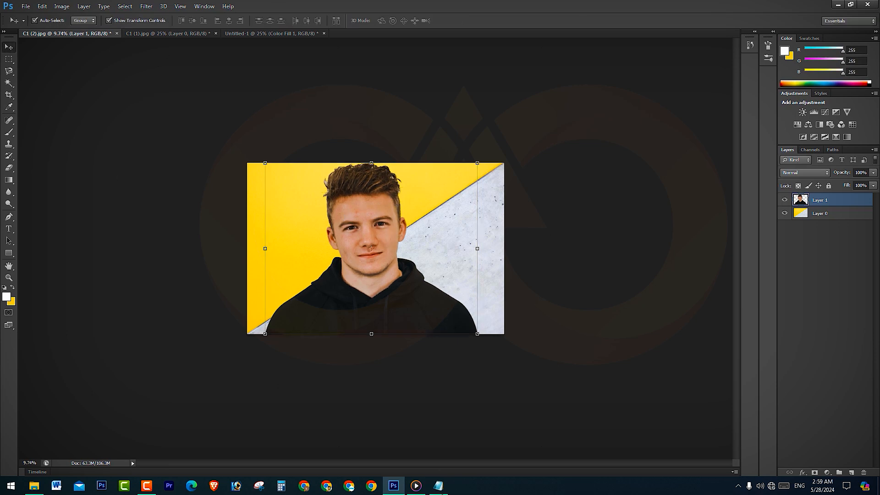
In the Notepad topic list, highlight the Removing BG and Changing BG lines, and Save image with layers, before returning to Photoshop
{"action": "left_click", "coordinate": [439, 486]}
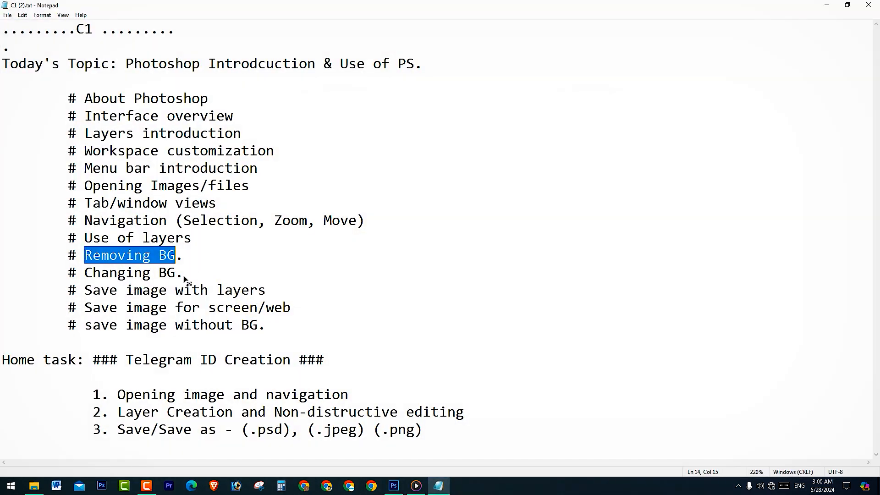
{"action": "left_click_drag", "start_coordinate": [185, 279], "coordinate": [14, 253]}
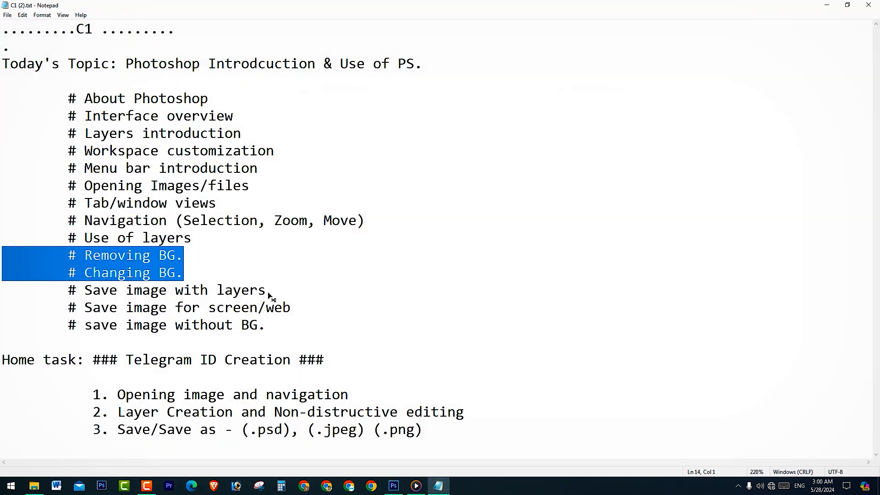
{"action": "left_click_drag", "start_coordinate": [270, 297], "coordinate": [77, 291]}
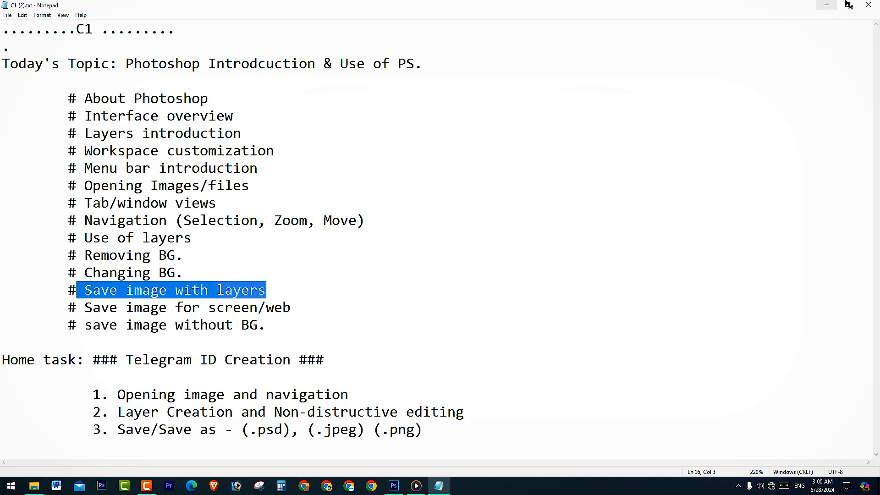
{"action": "left_click", "coordinate": [827, 4]}
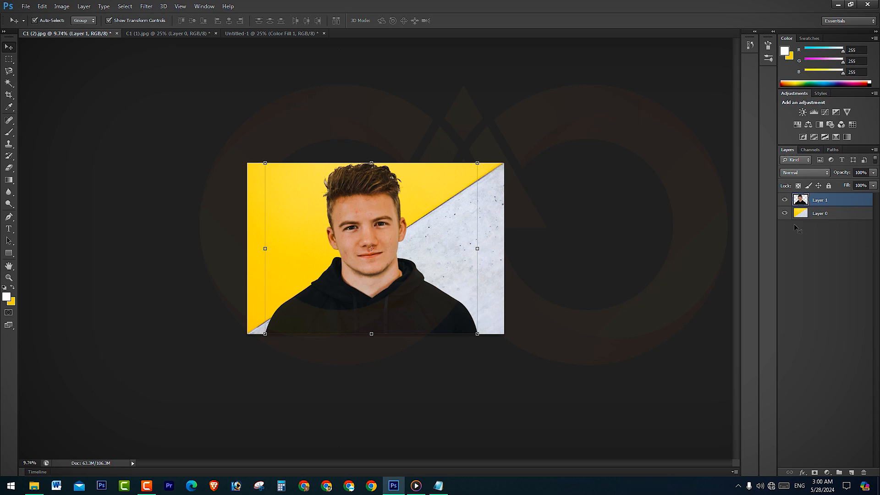
Save the composite on the Desktop as Test Project in Photoshop PSD format, keeping layers and Maximize Compatibility on
{"action": "key", "text": "ctrl+shift+s"}
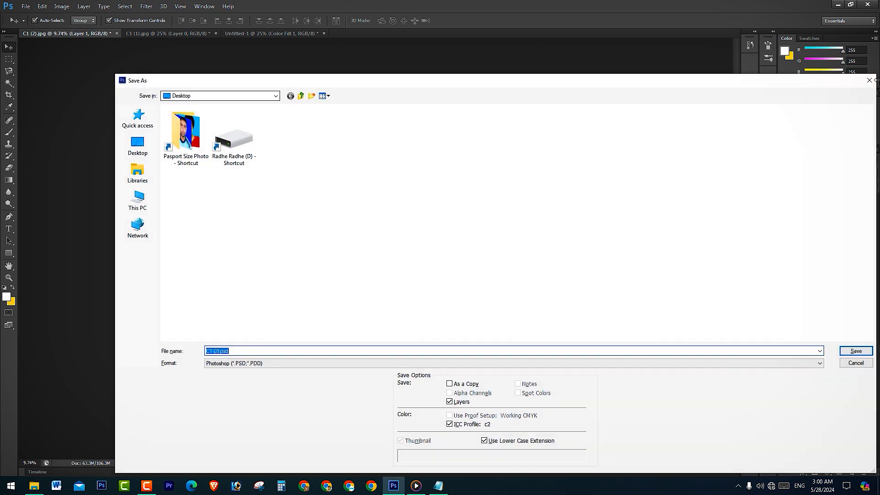
{"action": "left_click", "coordinate": [870, 81]}
{"action": "left_click", "coordinate": [24, 7]}
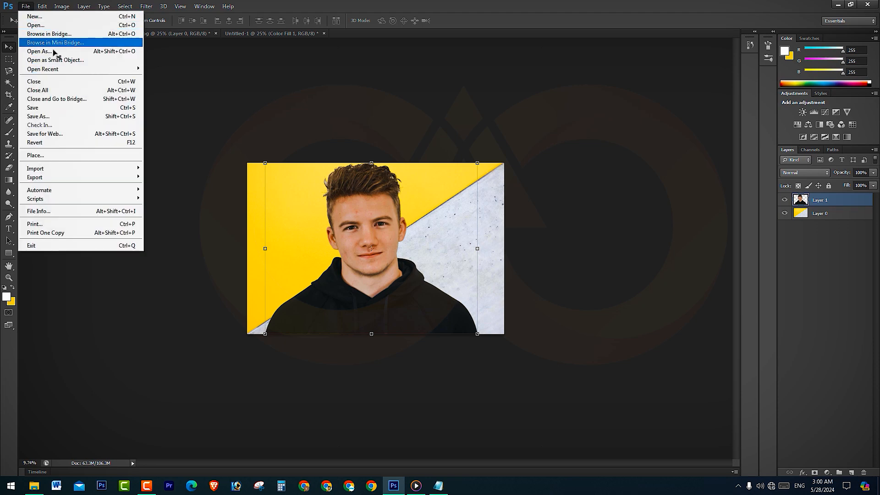
{"action": "left_click", "coordinate": [60, 108]}
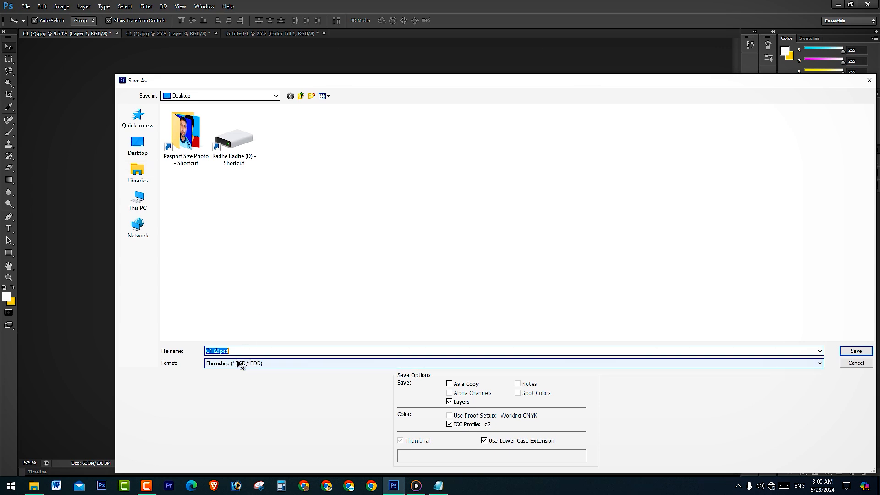
{"action": "left_click", "coordinate": [238, 364]}
{"action": "key", "text": "Escape"}
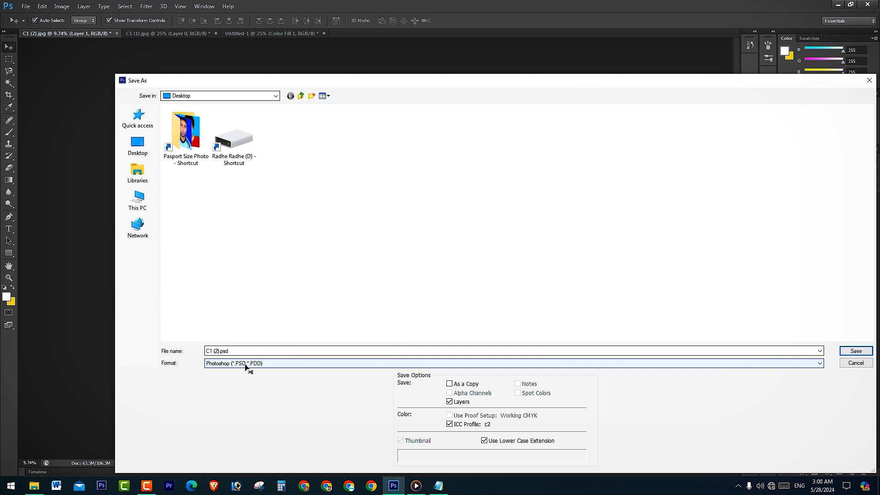
{"action": "left_click", "coordinate": [138, 144]}
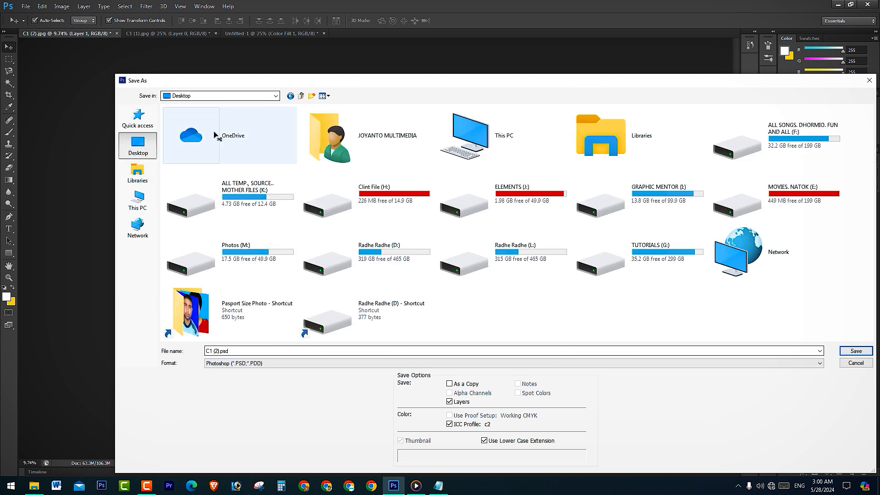
{"action": "left_click", "coordinate": [373, 353]}
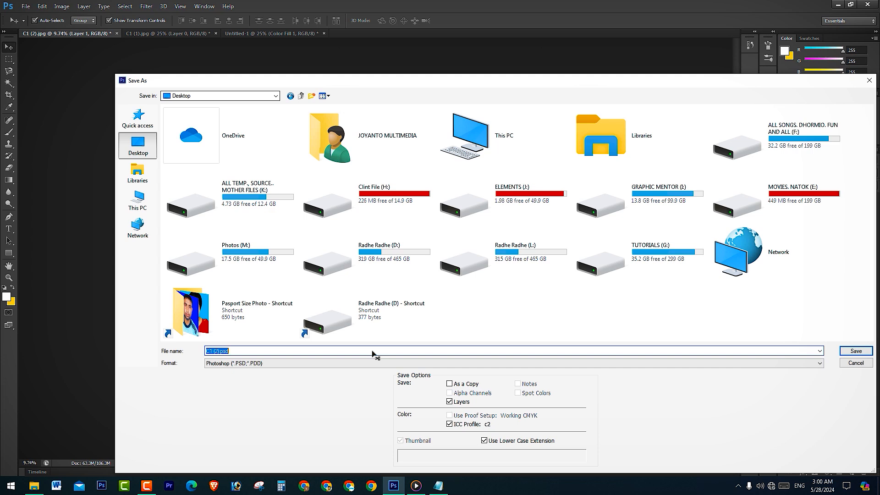
{"action": "type", "text": "Test Project"}
{"action": "left_click", "coordinate": [856, 351]}
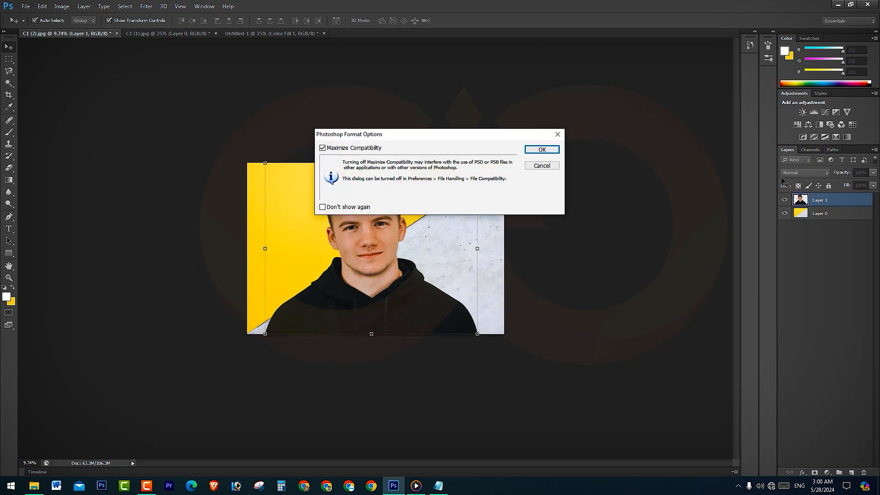
{"action": "left_click", "coordinate": [546, 149]}
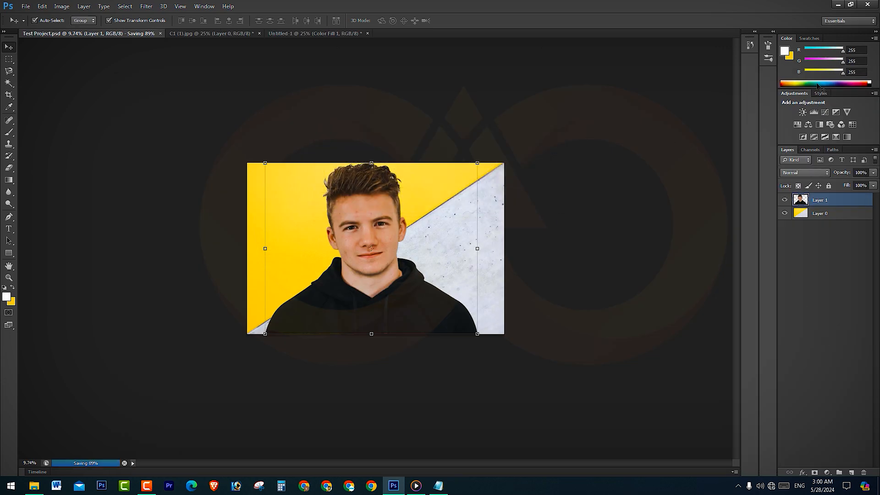
Quit Photoshop without saving the other open documents and launch Test Project.psd from the Windows desktop
{"action": "left_click", "coordinate": [868, 4]}
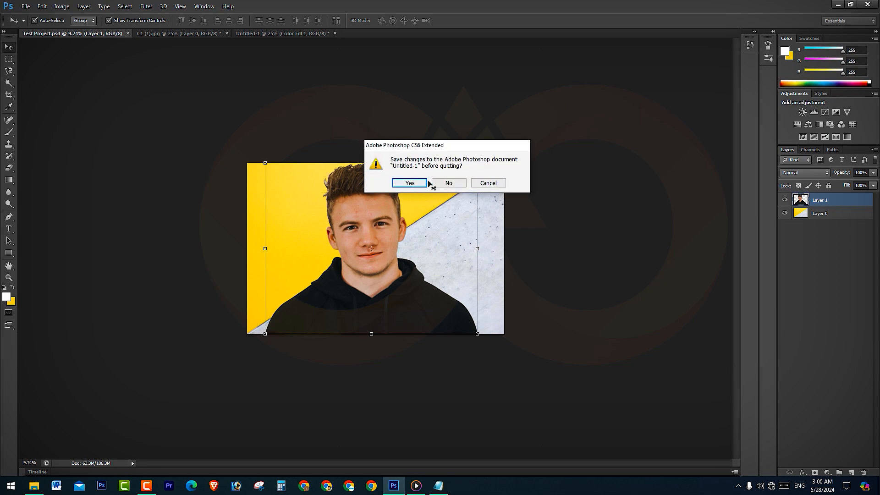
{"action": "left_click", "coordinate": [443, 183]}
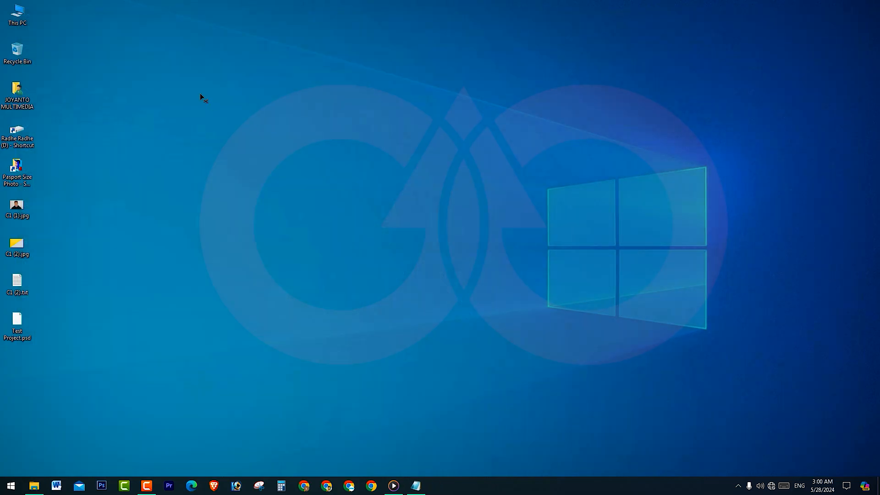
{"action": "right_click", "coordinate": [201, 95]}
{"action": "double_click", "coordinate": [16, 320]}
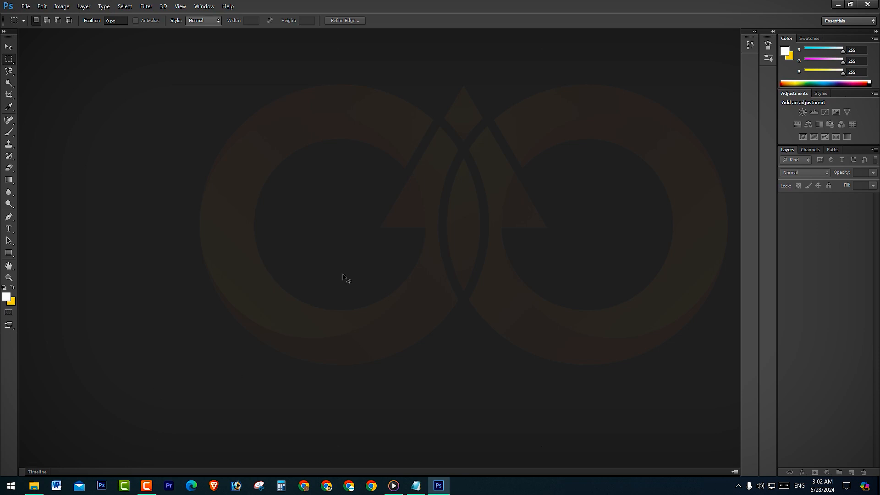
Open Test Project.psd from the Desktop folder within Photoshop and point out its preserved layers
{"action": "left_click", "coordinate": [23, 7]}
{"action": "left_click", "coordinate": [29, 26]}
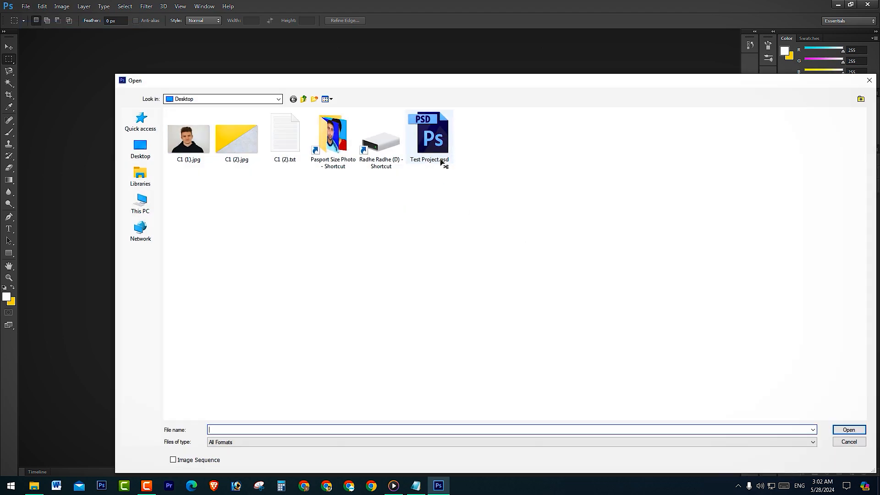
{"action": "left_click", "coordinate": [151, 148]}
{"action": "left_click", "coordinate": [234, 369]}
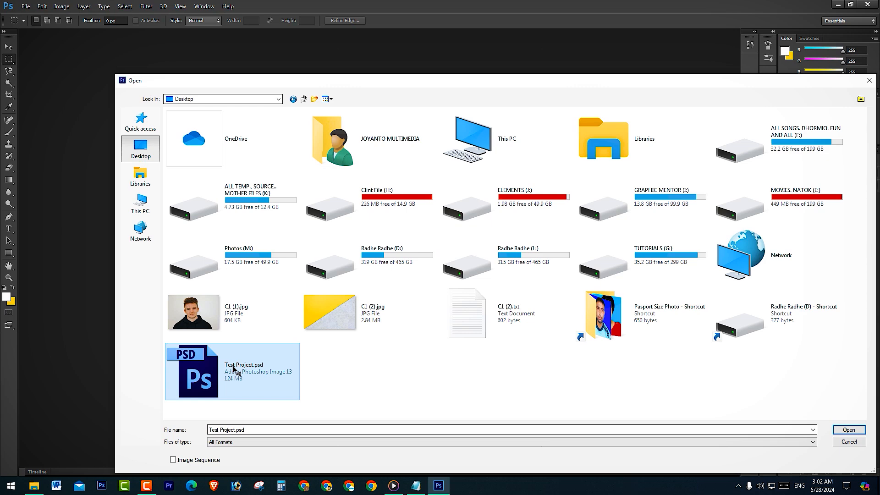
{"action": "double_click", "coordinate": [234, 369]}
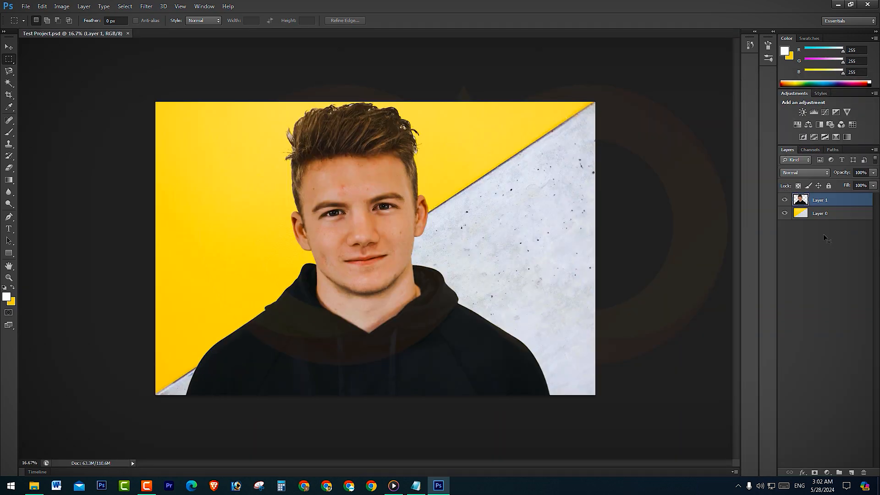
{"action": "left_click_drag", "start_coordinate": [763, 170], "coordinate": [878, 236]}
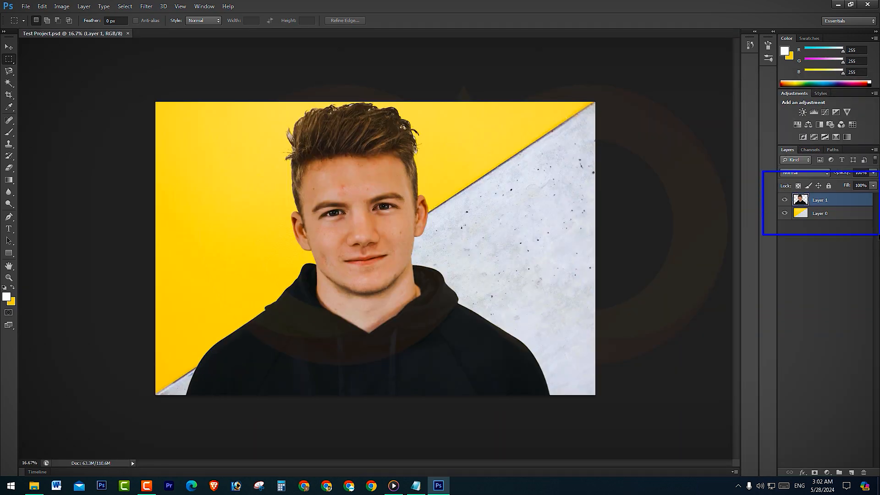
{"action": "key", "text": "Escape"}
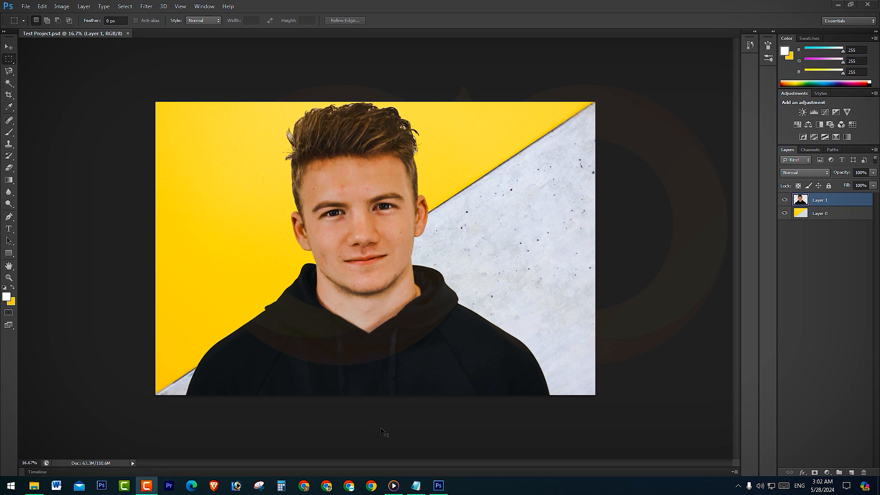
Highlight the topic Save image for screen/web in the Notepad list, and return to Photoshop
{"action": "left_click", "coordinate": [416, 485]}
{"action": "left_click", "coordinate": [86, 308]}
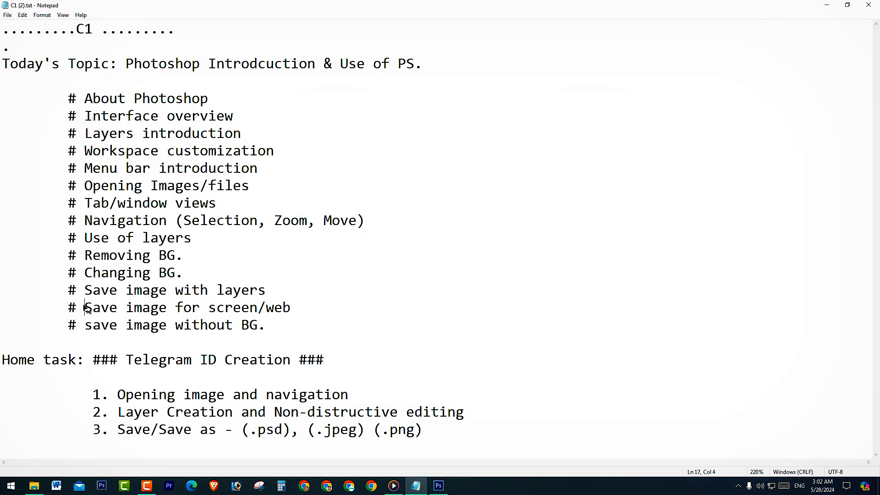
{"action": "left_click_drag", "start_coordinate": [86, 308], "coordinate": [291, 309]}
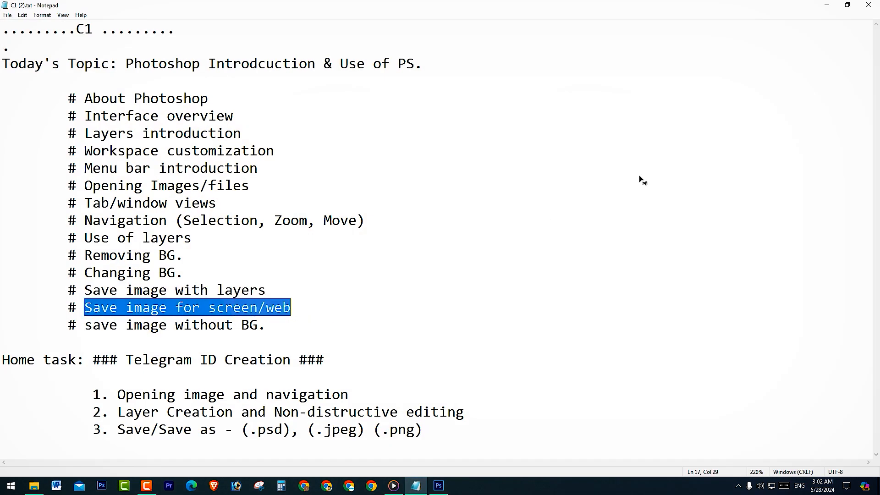
{"action": "left_click", "coordinate": [830, 8]}
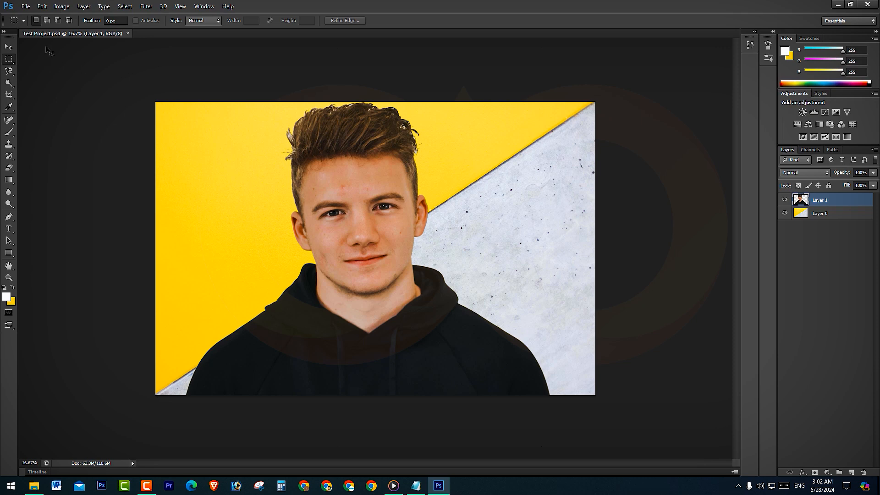
{"action": "left_click", "coordinate": [24, 6]}
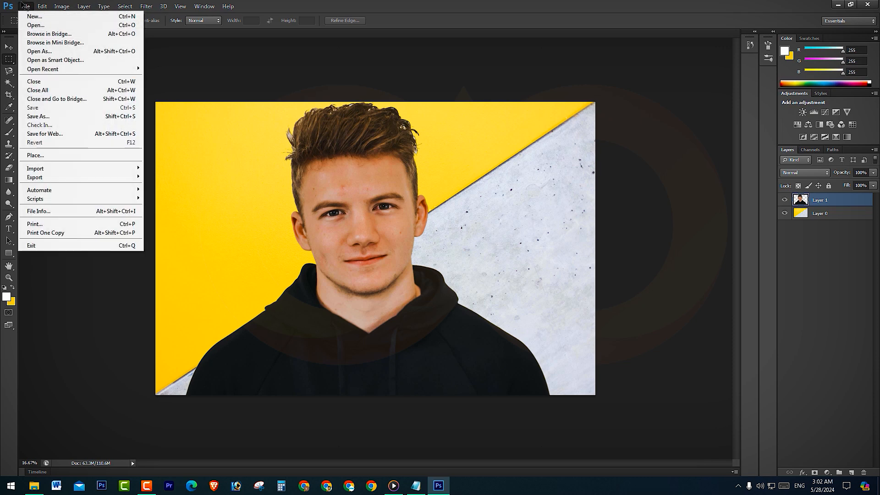
{"action": "mouse_move", "coordinate": [59, 180]}
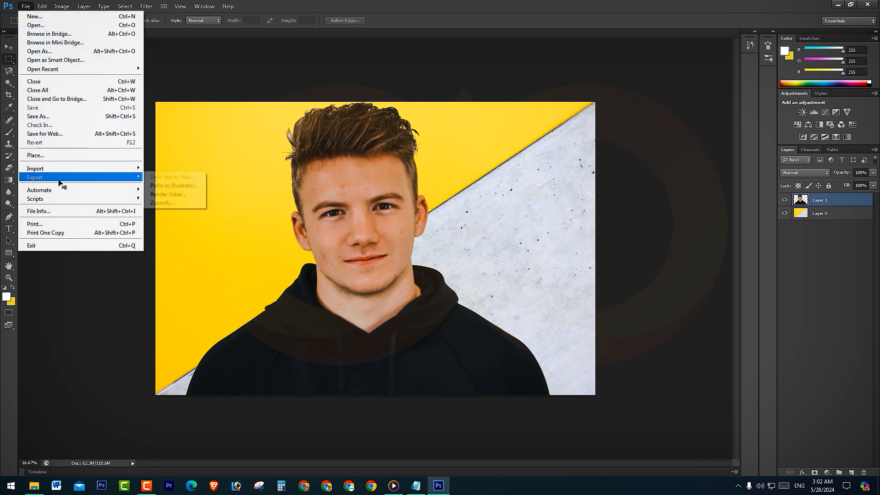
{"action": "mouse_move", "coordinate": [87, 174]}
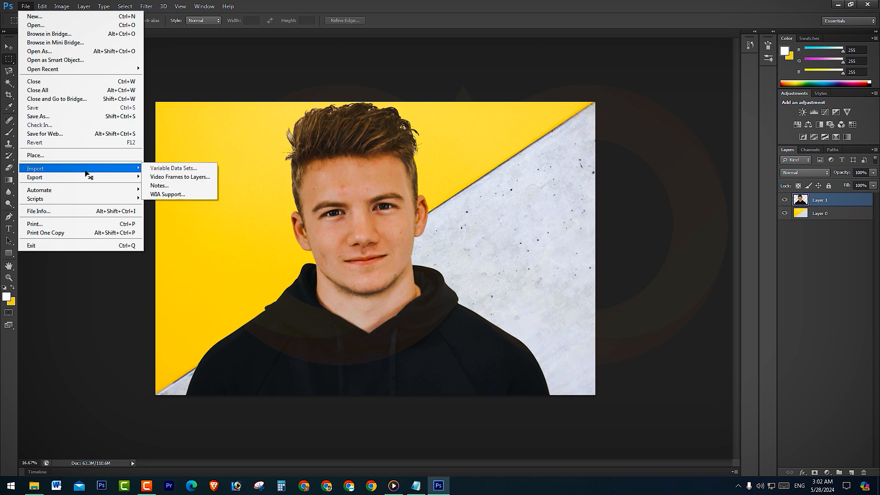
{"action": "left_click", "coordinate": [28, 7]}
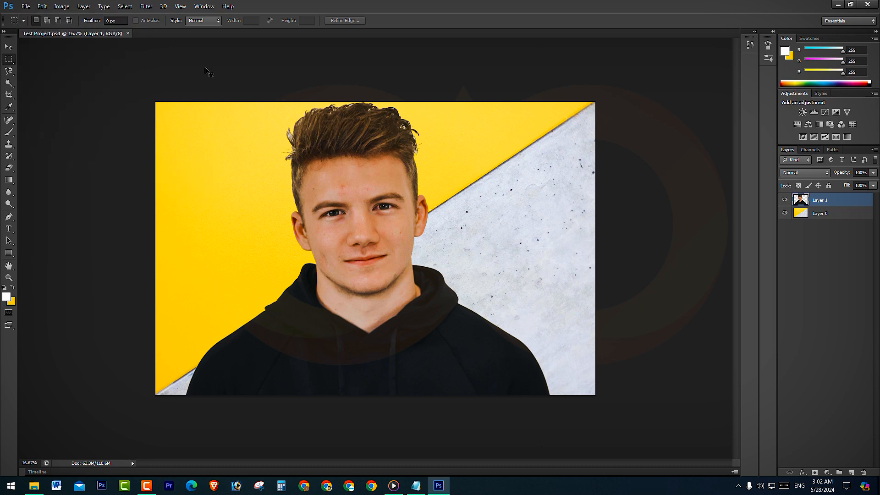
Export the composite with Save for Web in WBMP format to the Desktop as Test-Project.wbm
{"action": "left_click", "coordinate": [31, 7]}
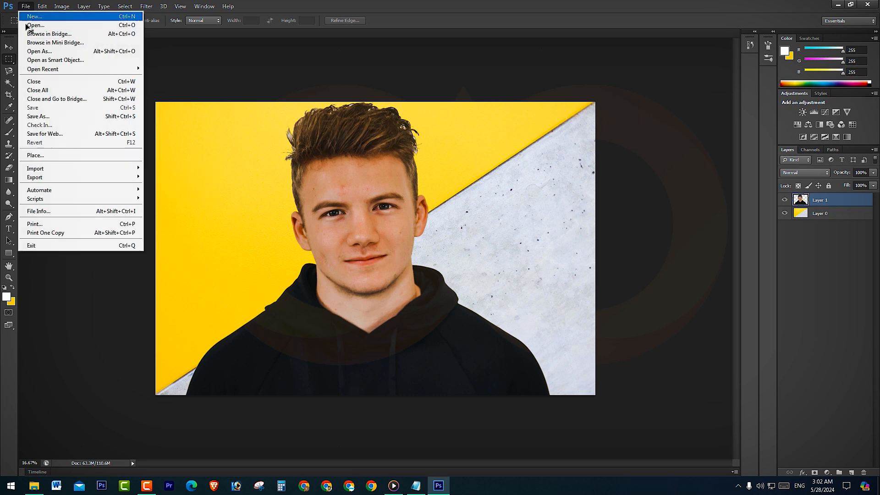
{"action": "left_click", "coordinate": [36, 134]}
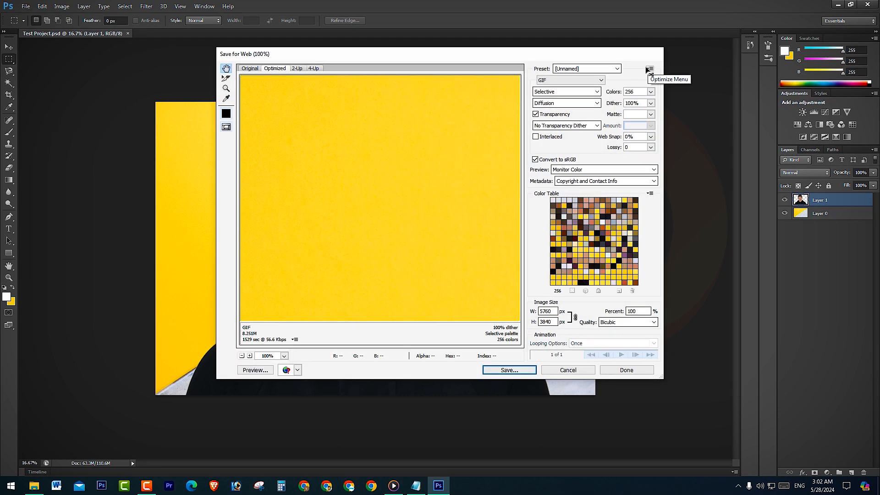
{"action": "left_click", "coordinate": [552, 81]}
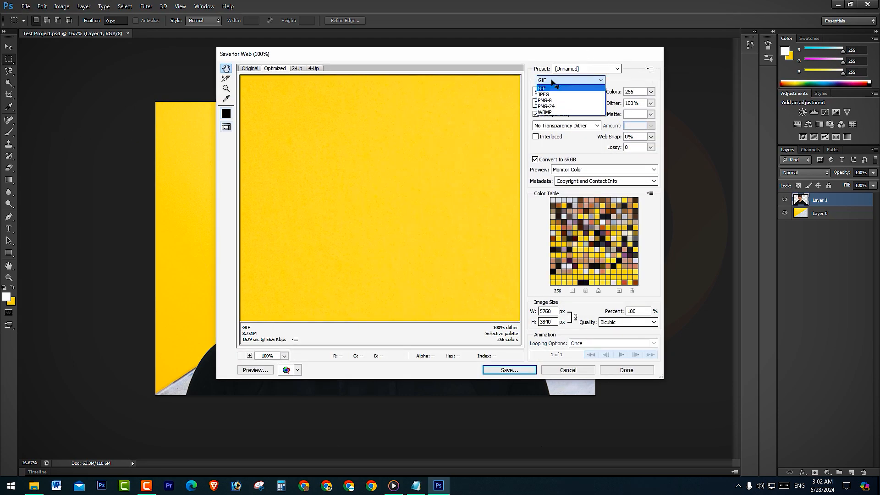
{"action": "left_click", "coordinate": [556, 112]}
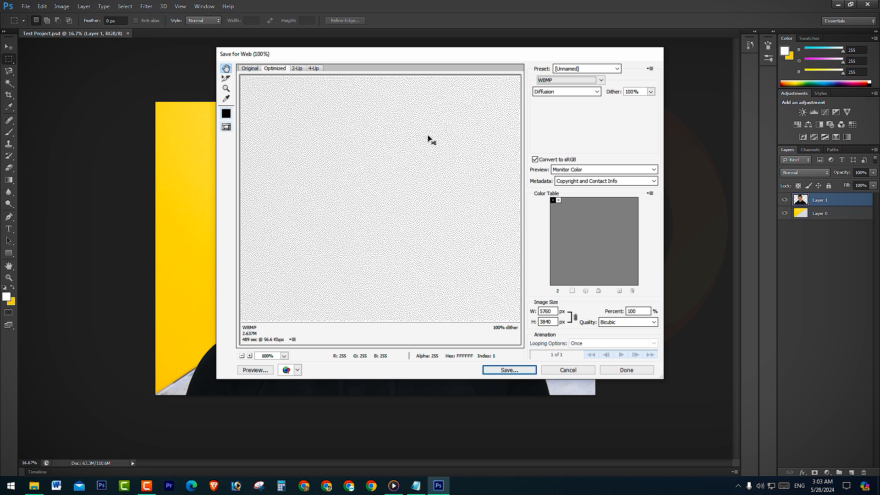
{"action": "left_click_drag", "start_coordinate": [564, 57], "coordinate": [539, 58]}
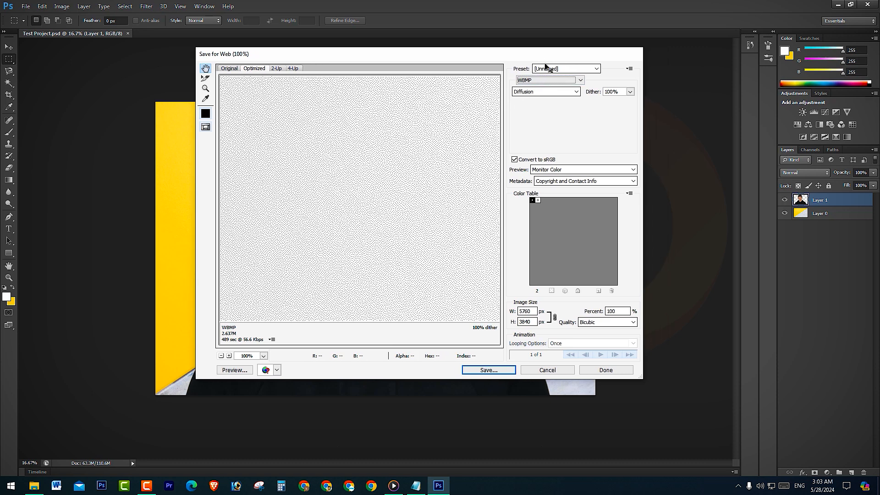
{"action": "left_click", "coordinate": [489, 371]}
{"action": "left_click", "coordinate": [154, 129]}
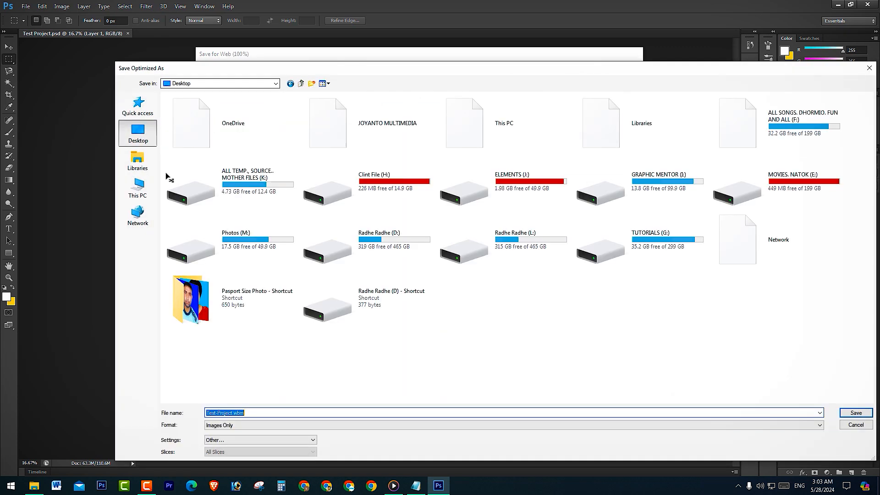
{"action": "left_click", "coordinate": [277, 413]}
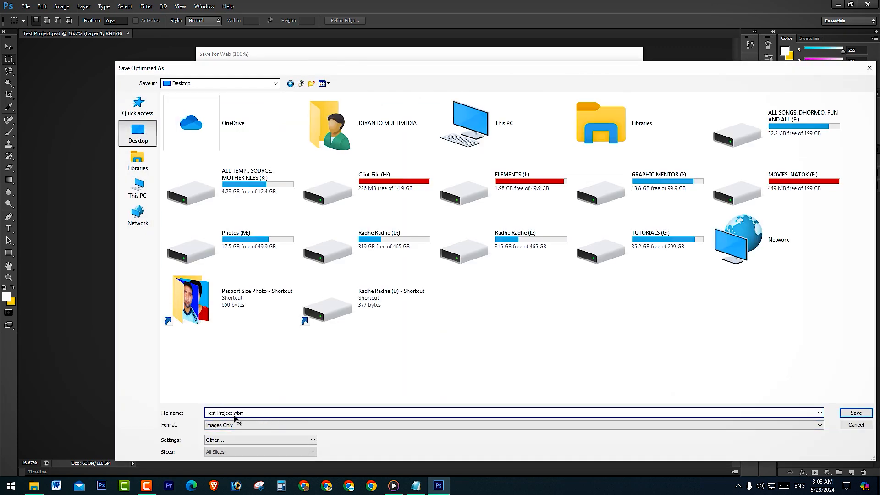
{"action": "left_click", "coordinate": [856, 412]}
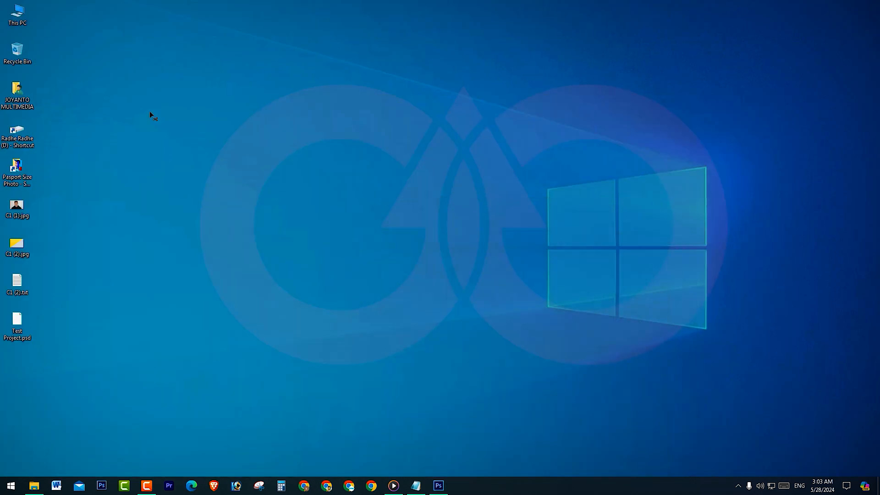
Refresh the Windows desktop, try to open Test-Project.wbm, and dismiss the app chooser
{"action": "right_click", "coordinate": [140, 133]}
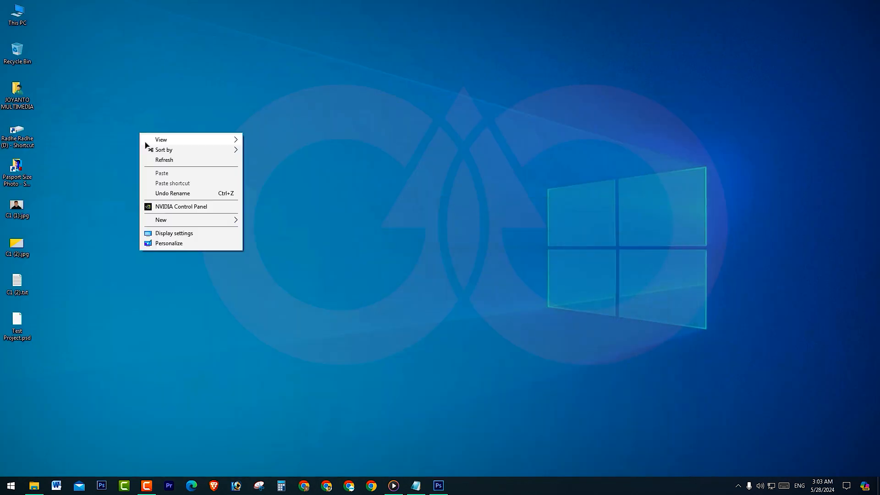
{"action": "left_click", "coordinate": [165, 160]}
{"action": "left_click", "coordinate": [18, 372]}
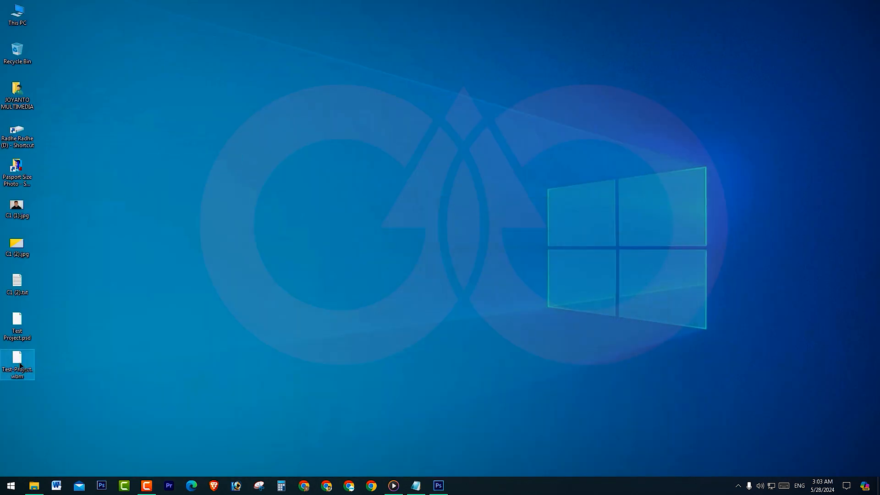
{"action": "double_click", "coordinate": [17, 367]}
{"action": "left_click", "coordinate": [378, 184]}
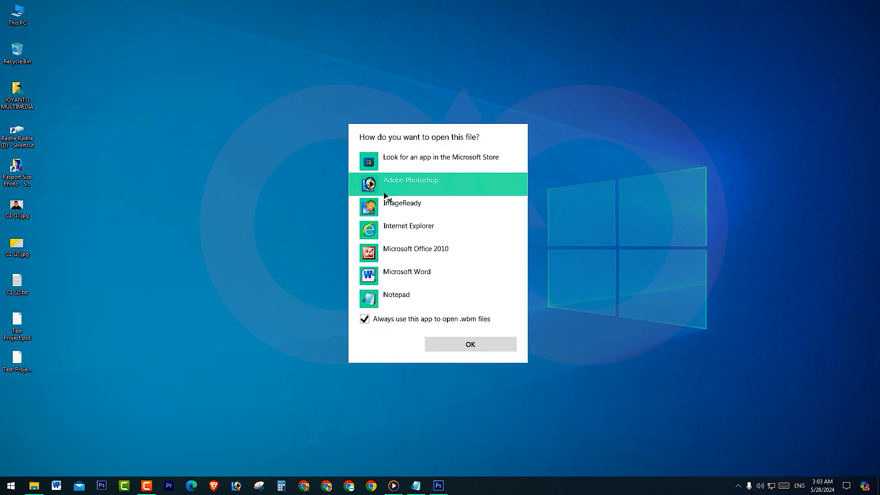
{"action": "left_click", "coordinate": [554, 93]}
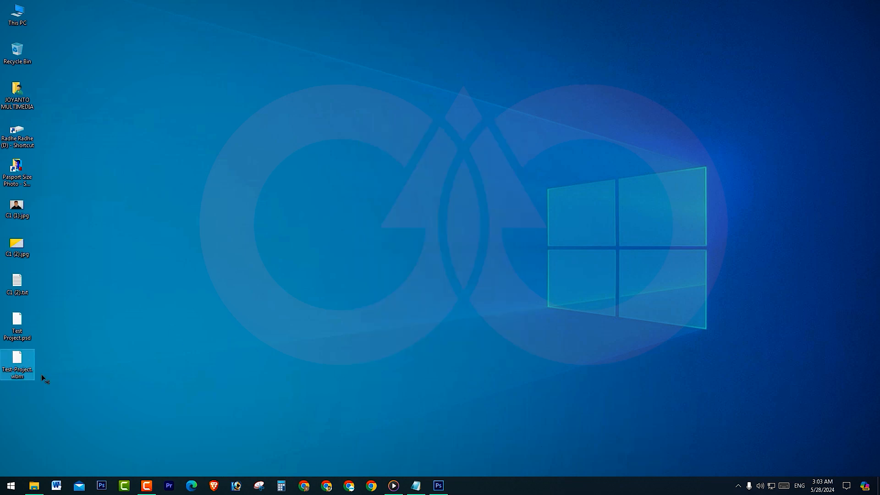
Return to Photoshop and export the composite with Save for Web in JPEG format to the Desktop as Test-Project.jpg
{"action": "left_click", "coordinate": [439, 485]}
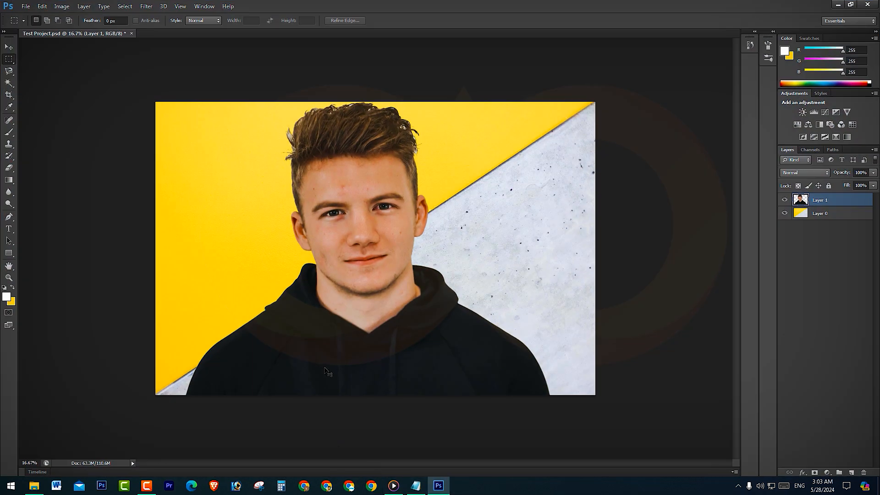
{"action": "key", "text": "ctrl+alt+shift+s"}
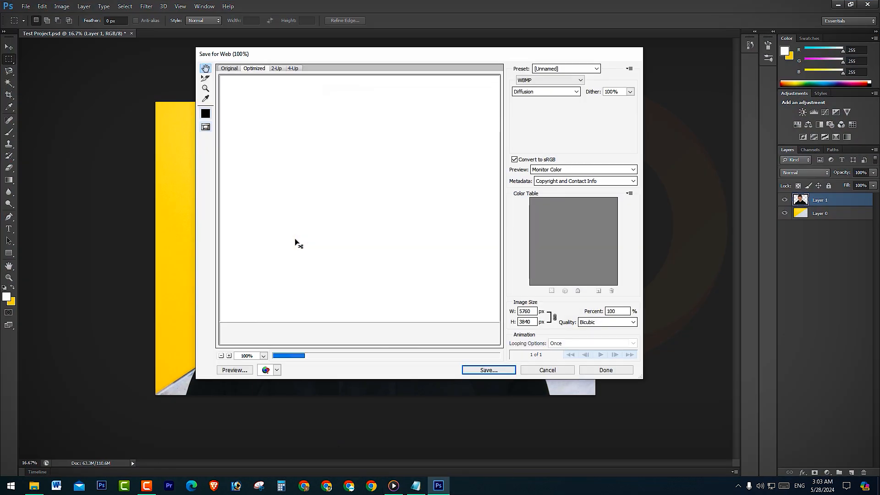
{"action": "left_click", "coordinate": [574, 81]}
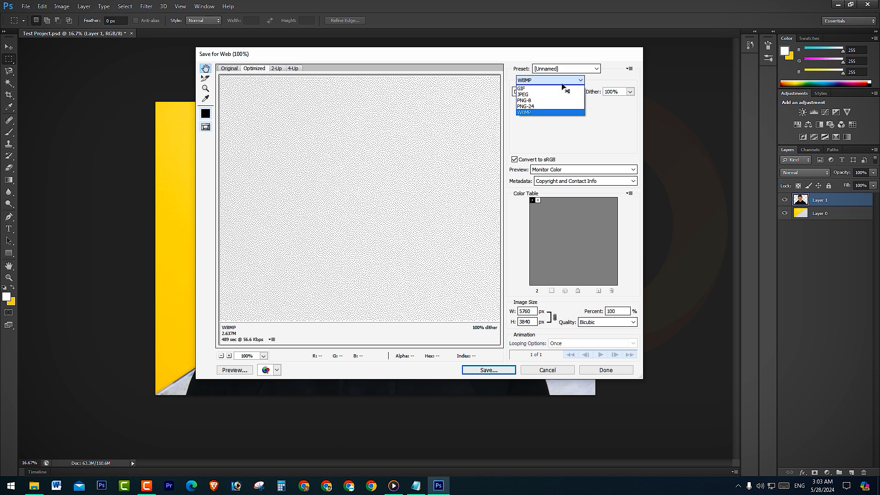
{"action": "left_click", "coordinate": [540, 95]}
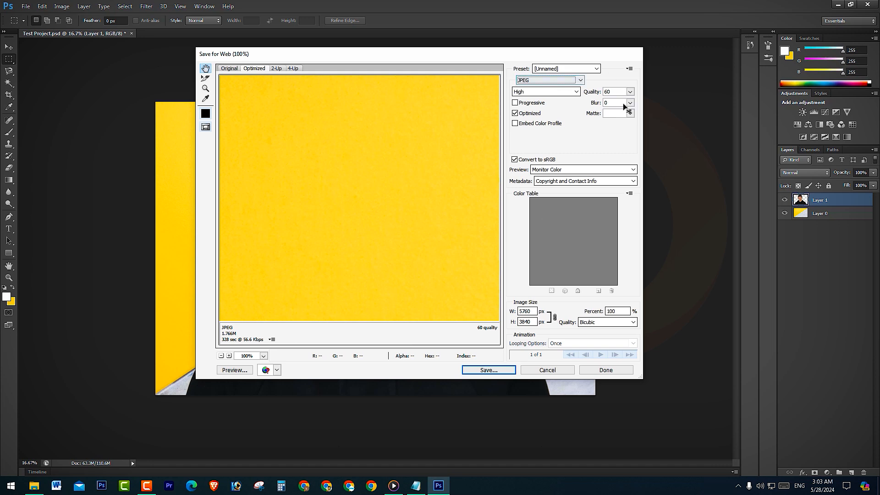
{"action": "left_click", "coordinate": [488, 371]}
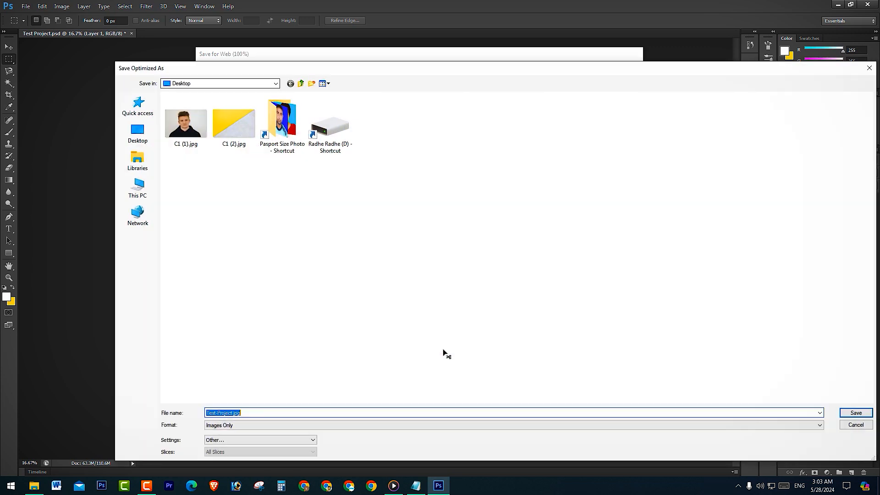
{"action": "left_click", "coordinate": [137, 132]}
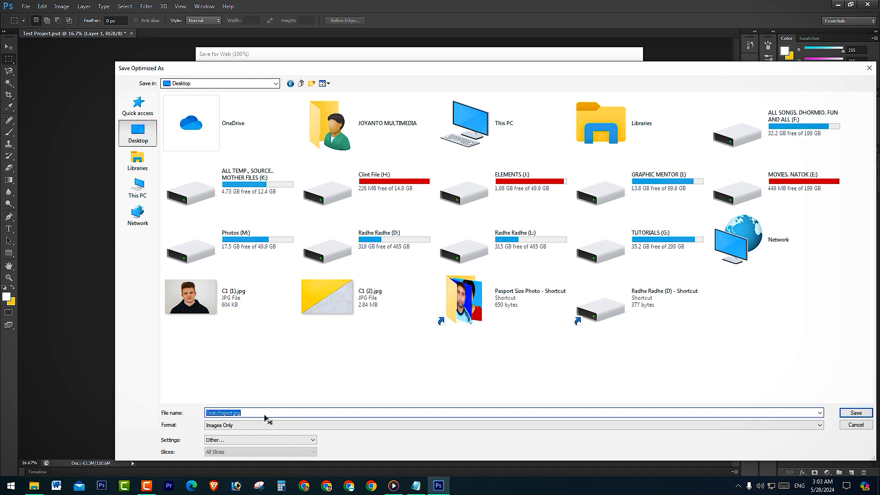
{"action": "left_click", "coordinate": [856, 414]}
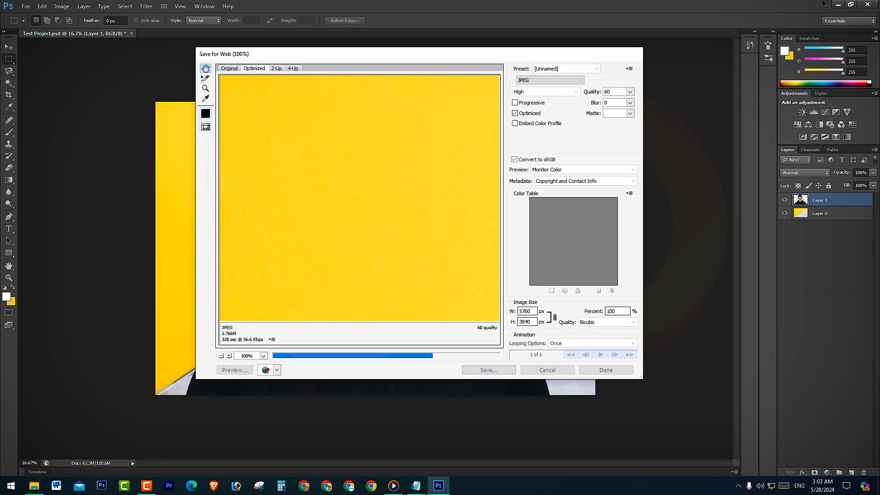
Open Test-Project.jpg from the Windows desktop, inspect the exported image up close, and close the viewer
{"action": "left_click", "coordinate": [838, 4]}
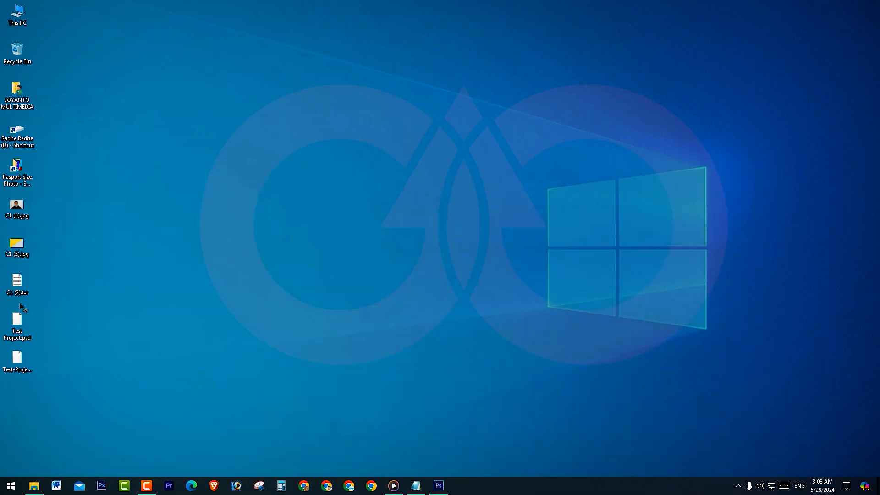
{"action": "double_click", "coordinate": [18, 398]}
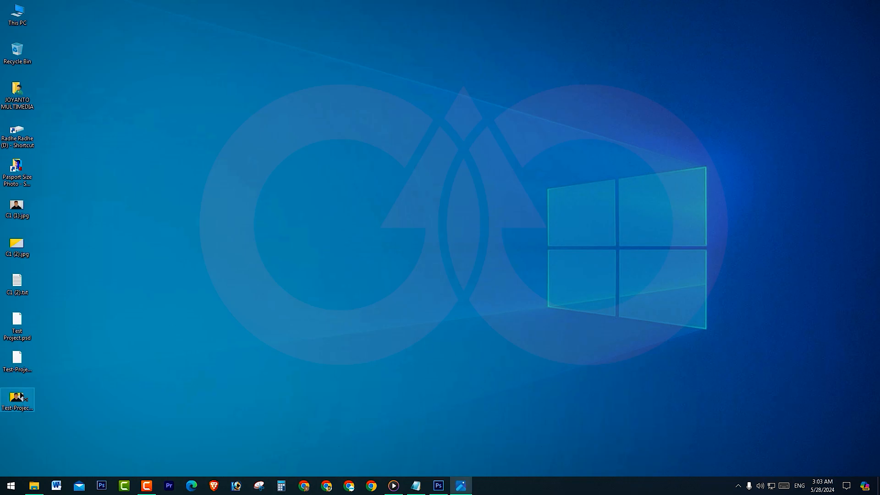
{"action": "scroll", "coordinate": [368, 151], "scroll_direction": "up", "scroll_amount": 4}
{"action": "left_click_drag", "start_coordinate": [450, 161], "coordinate": [302, 286]}
{"action": "left_click", "coordinate": [869, 7]}
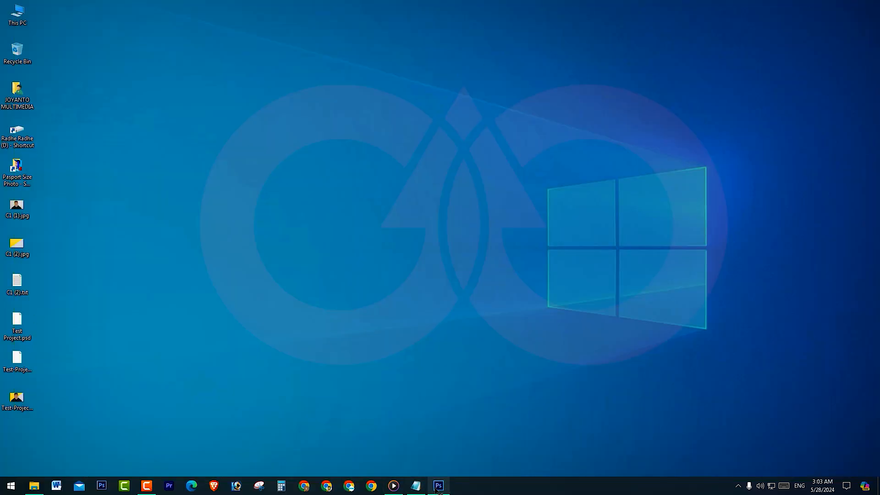
Highlight the topic save image without BG. in the Notepad list, and return to Photoshop
{"action": "left_click", "coordinate": [416, 486]}
{"action": "left_click_drag", "start_coordinate": [77, 327], "coordinate": [266, 327]}
{"action": "left_click", "coordinate": [437, 485]}
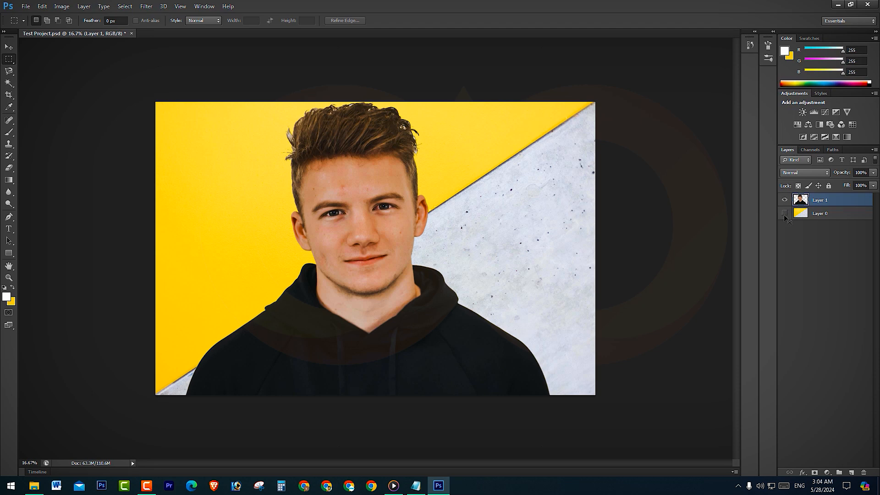
Hide Layer 0 and export the portrait without its background using Save for Web as Test-Project.png in PNG-24 format on the Desktop
{"action": "left_click", "coordinate": [785, 214]}
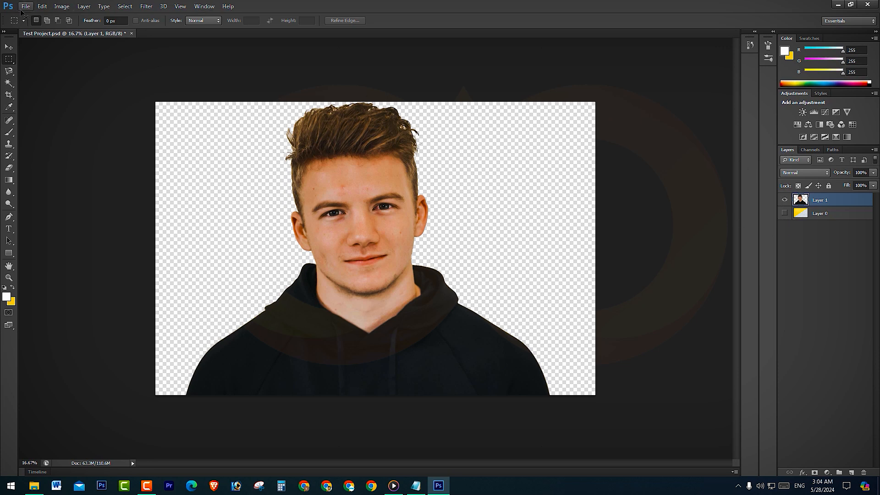
{"action": "key", "text": "ctrl+alt+shift+s"}
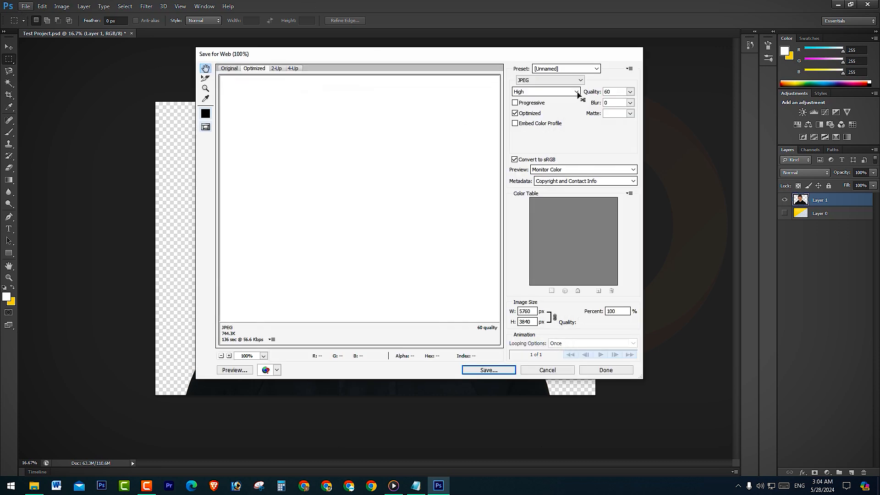
{"action": "left_click", "coordinate": [577, 93]}
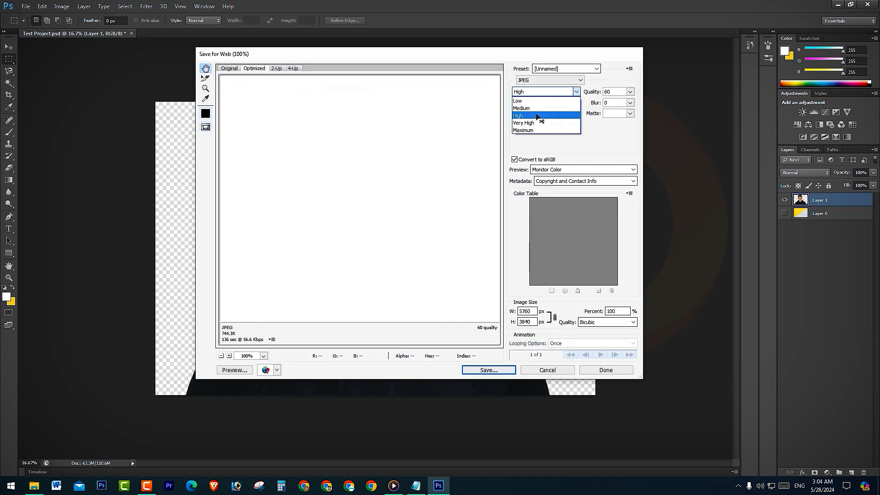
{"action": "left_click", "coordinate": [571, 91]}
{"action": "left_click", "coordinate": [572, 82]}
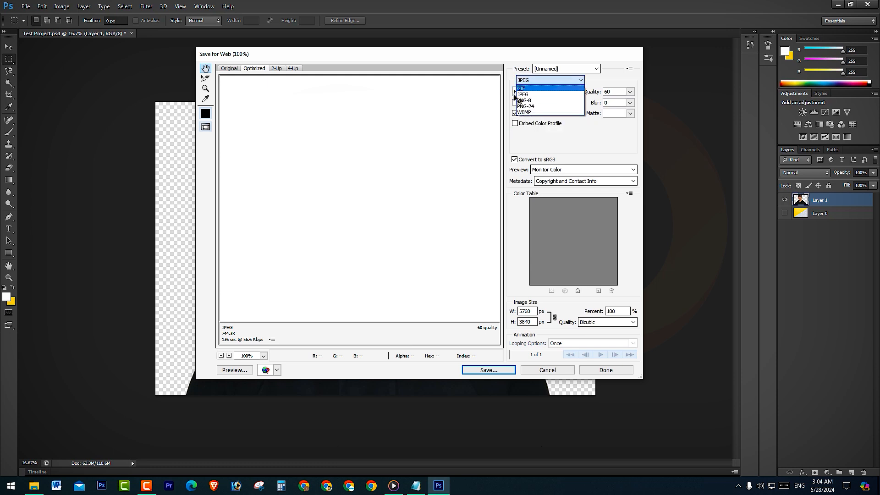
{"action": "left_click", "coordinate": [527, 110]}
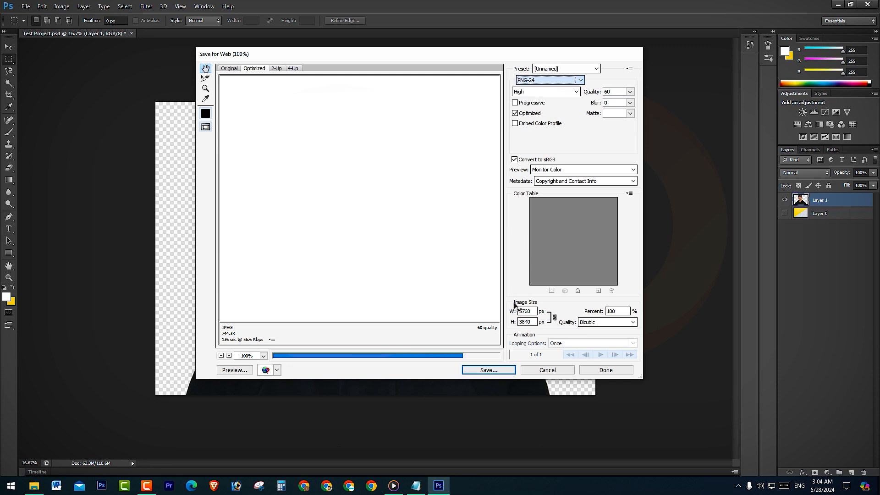
{"action": "left_click", "coordinate": [502, 370]}
{"action": "left_click", "coordinate": [139, 134]}
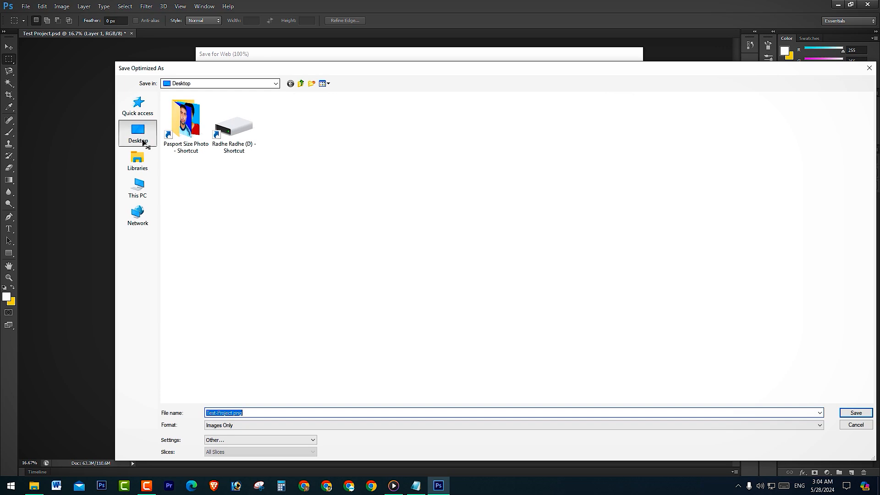
{"action": "left_click", "coordinate": [847, 413]}
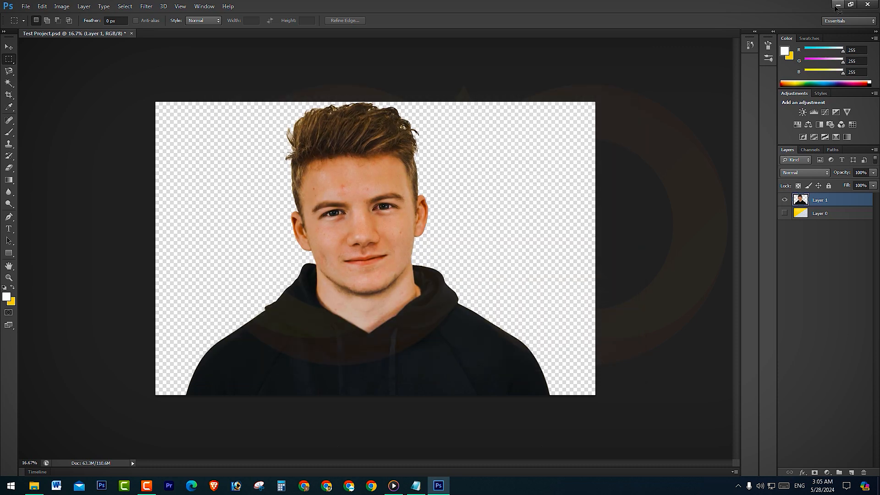
Refresh the Windows desktop, view Test-Project.png to check its transparent background, and close the viewer
{"action": "left_click", "coordinate": [838, 5]}
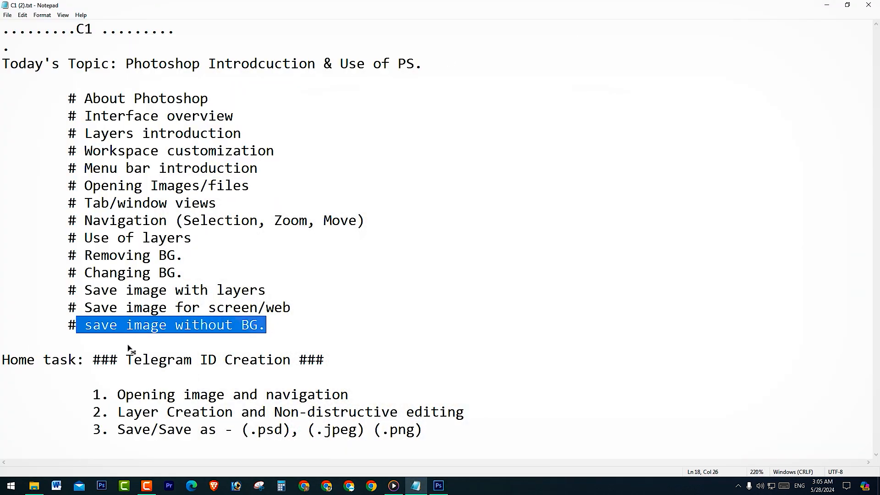
{"action": "left_click", "coordinate": [826, 5]}
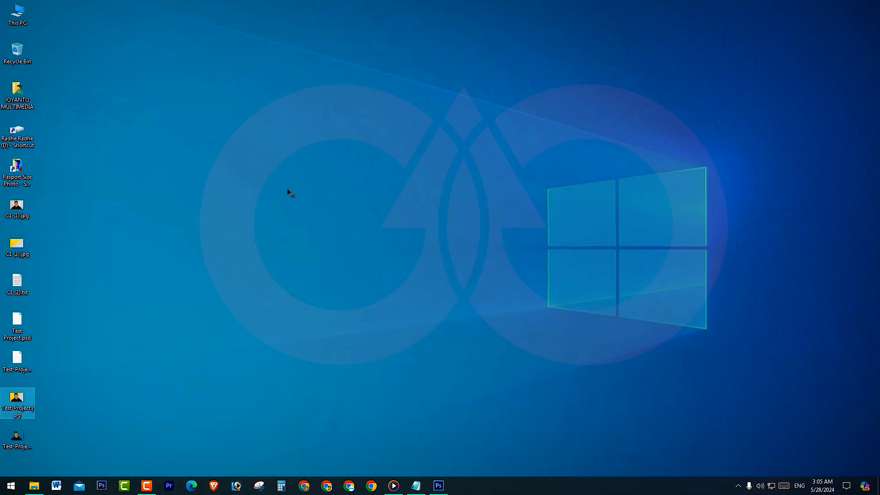
{"action": "right_click", "coordinate": [288, 190]}
{"action": "left_click", "coordinate": [314, 216]}
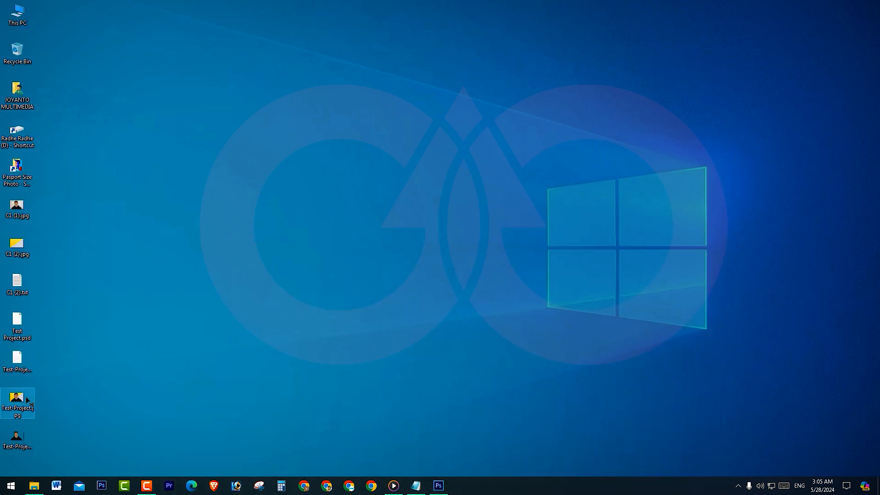
{"action": "double_click", "coordinate": [25, 445]}
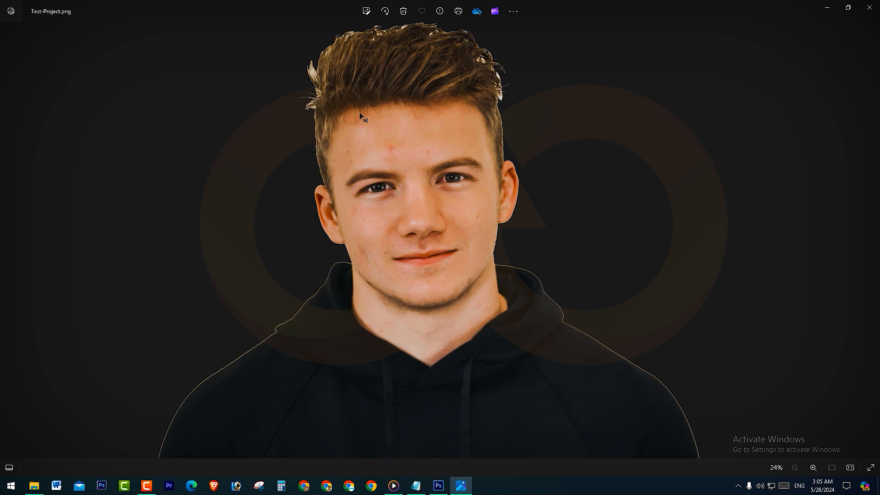
{"action": "left_click", "coordinate": [870, 7]}
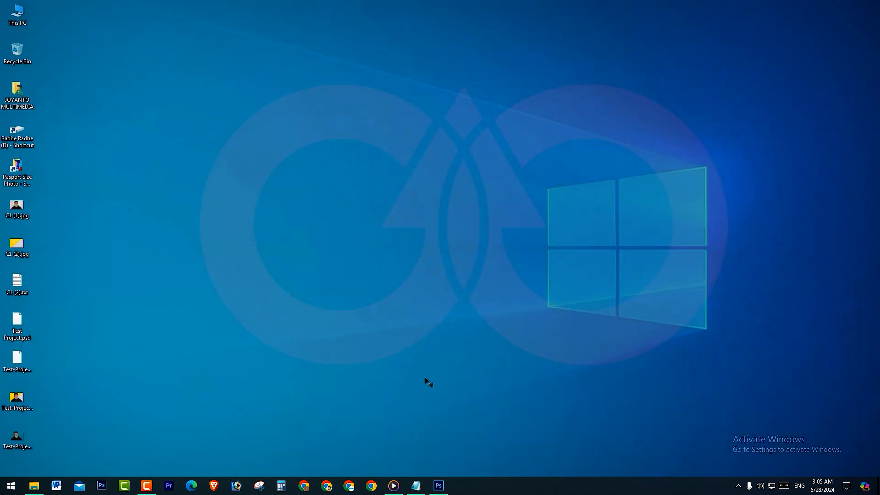
Switch to the Notepad topic list, highlight the three home tasks one by one plus the three save image topics, and clear the highlight
{"action": "left_click", "coordinate": [416, 486]}
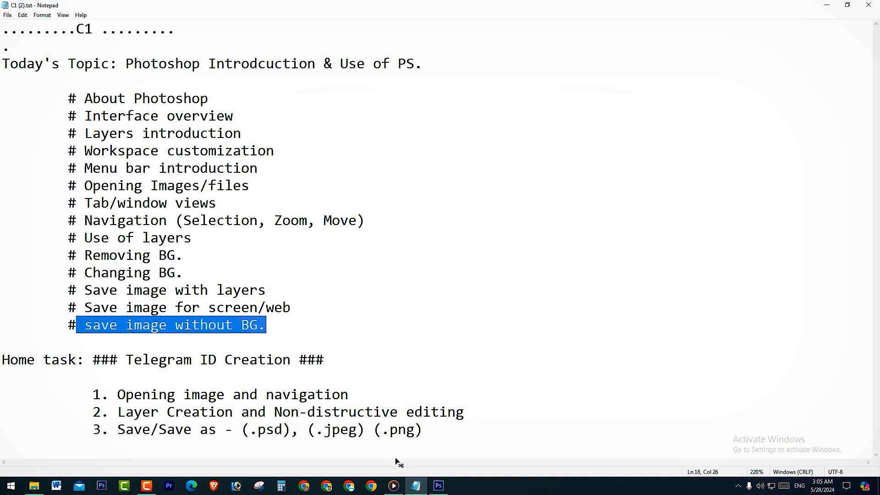
{"action": "left_click", "coordinate": [435, 437]}
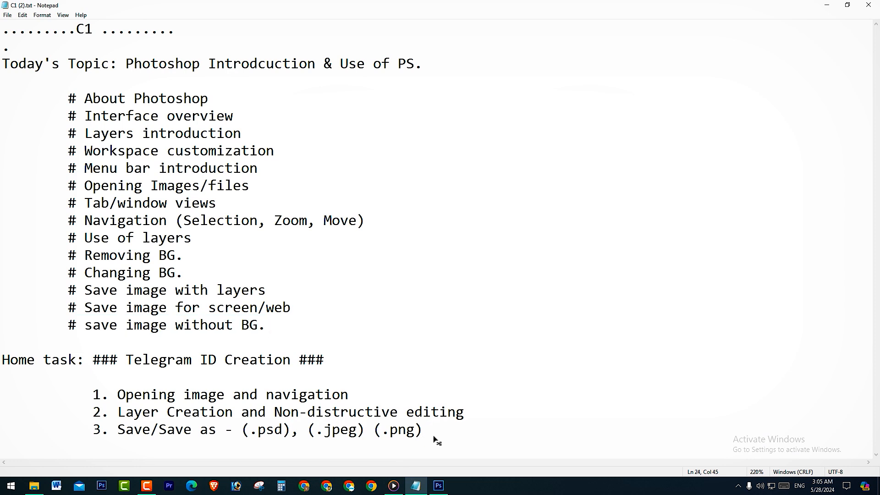
{"action": "left_click_drag", "start_coordinate": [436, 440], "coordinate": [391, 431]}
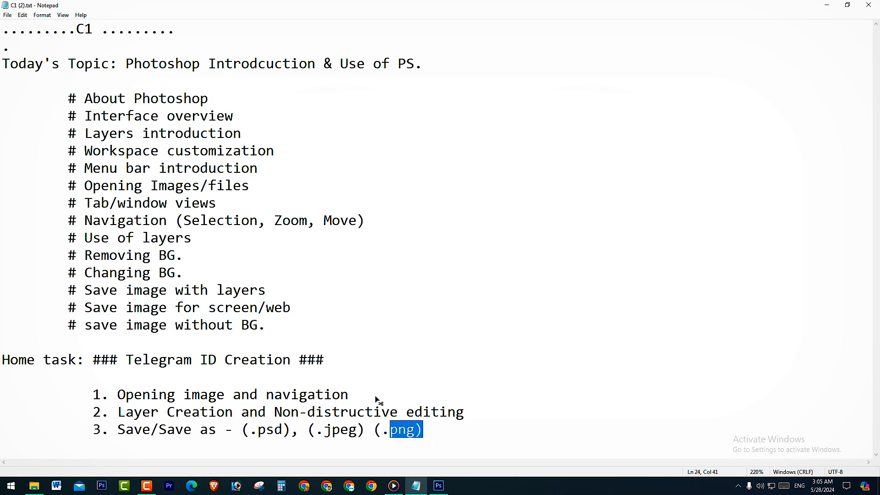
{"action": "left_click_drag", "start_coordinate": [376, 401], "coordinate": [109, 395]}
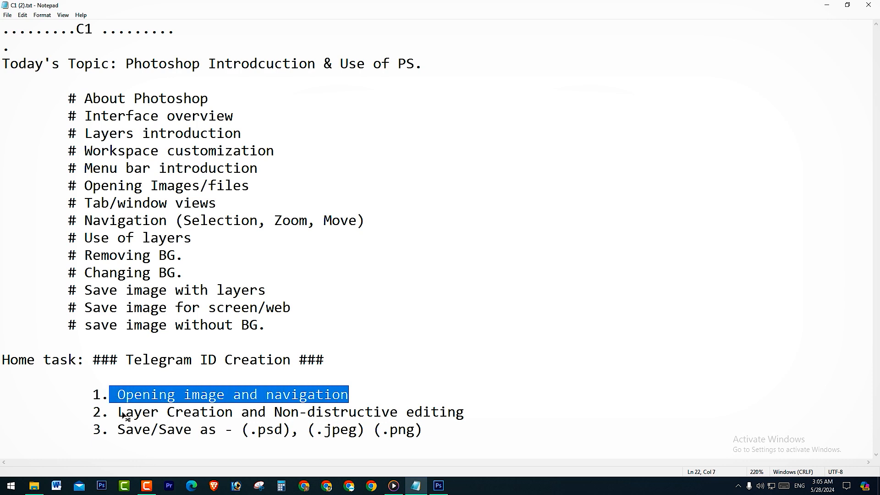
{"action": "left_click_drag", "start_coordinate": [120, 413], "coordinate": [456, 416]}
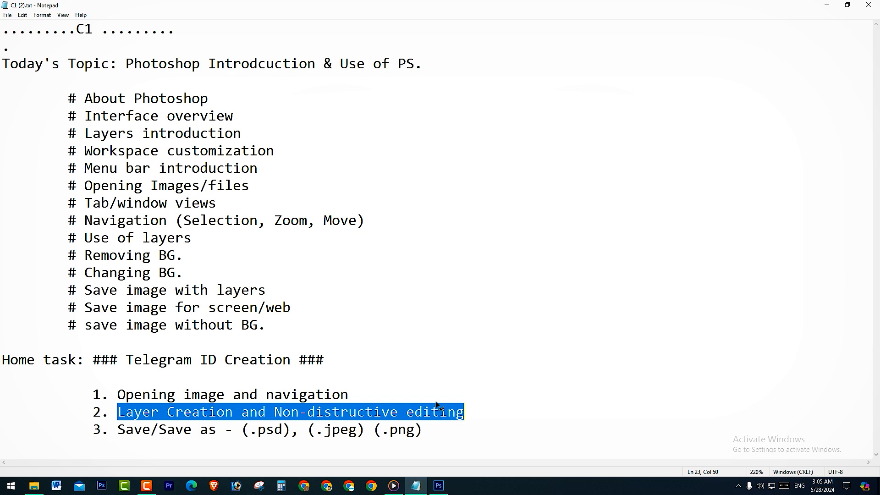
{"action": "left_click_drag", "start_coordinate": [442, 434], "coordinate": [122, 439]}
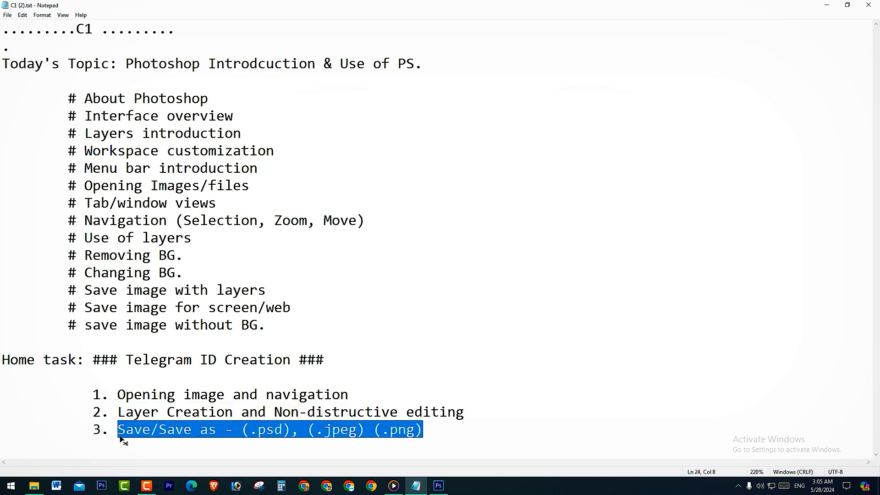
{"action": "left_click_drag", "start_coordinate": [278, 334], "coordinate": [11, 292]}
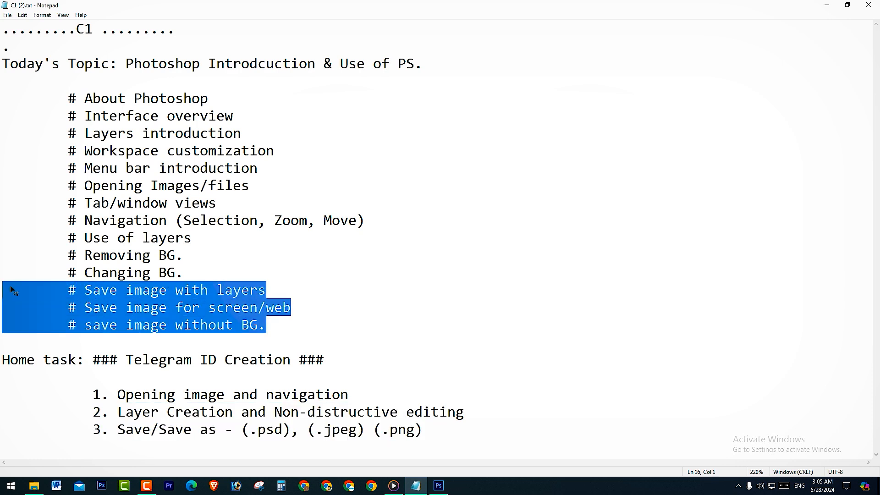
{"action": "left_click", "coordinate": [463, 316]}
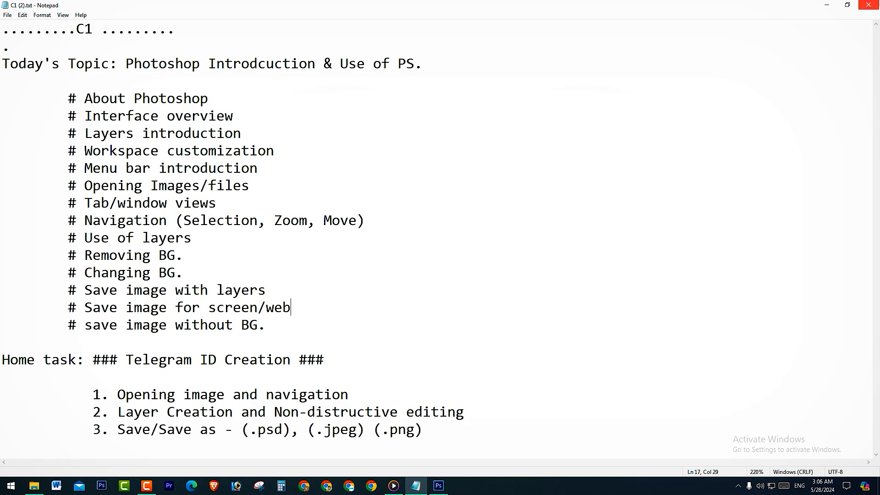
Close the C1 (2).txt topic list and refresh the Windows desktop
{"action": "left_click", "coordinate": [869, 4]}
{"action": "right_click", "coordinate": [305, 180]}
{"action": "left_click", "coordinate": [334, 209]}
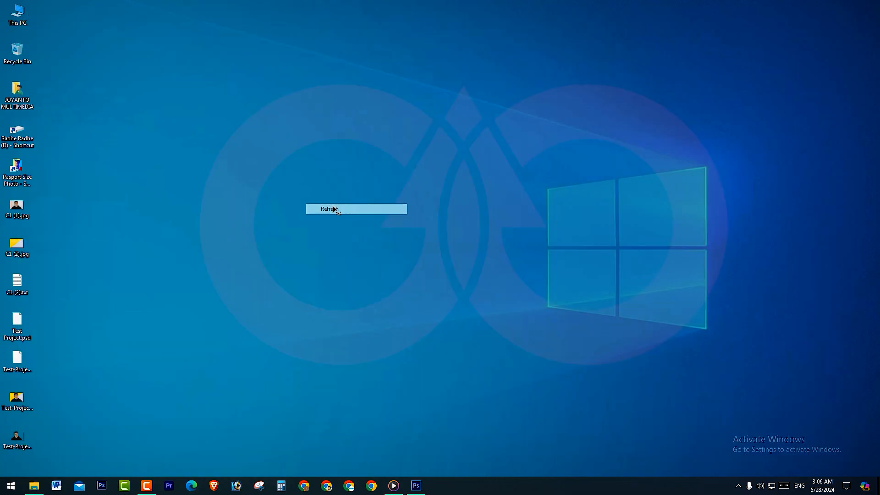